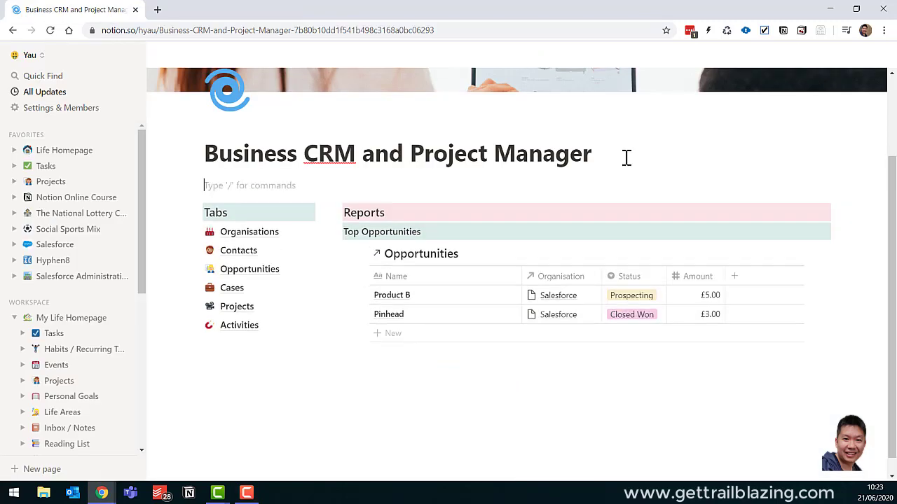
# Add a callout under the page title reading "Make a CRM in Notion".
pyautogui.write('/call')
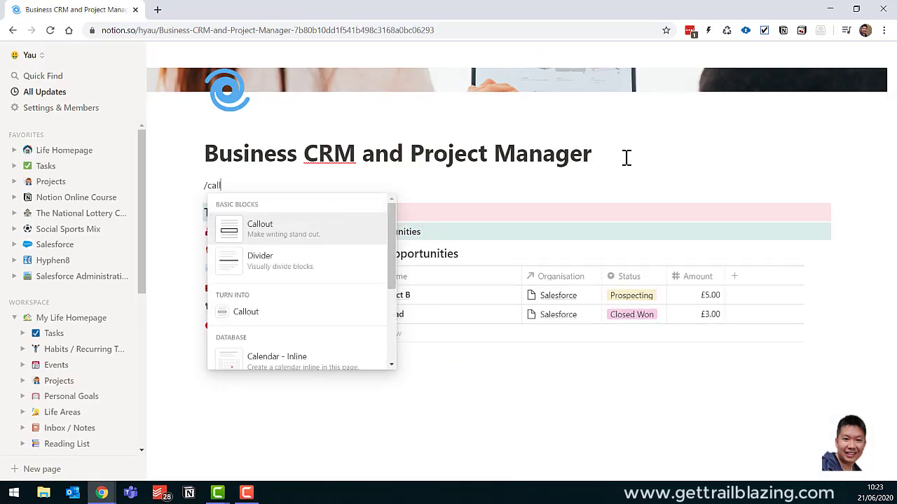
pyautogui.press('Return')
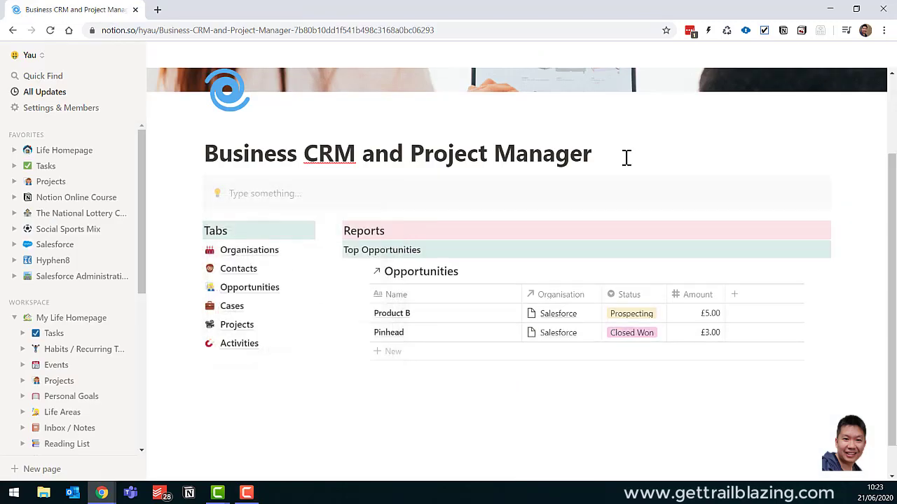
pyautogui.write('Make a CRM in Notion')
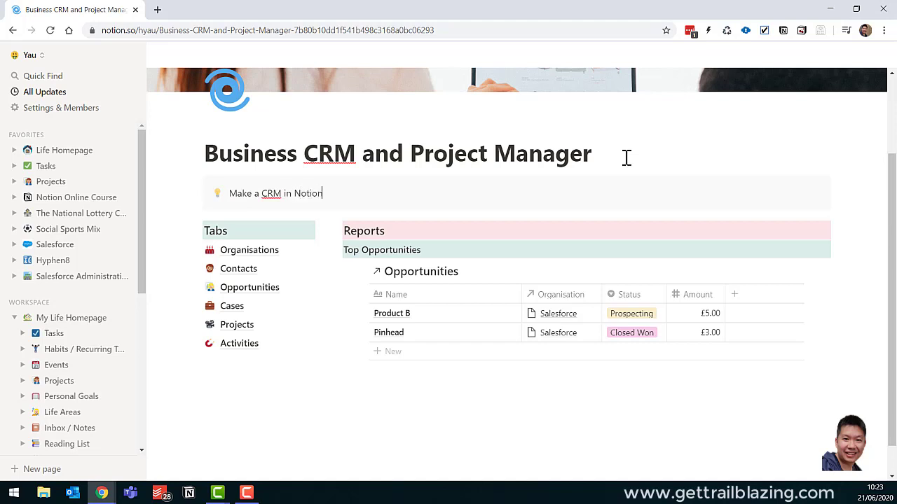
pyautogui.click(415, 387)
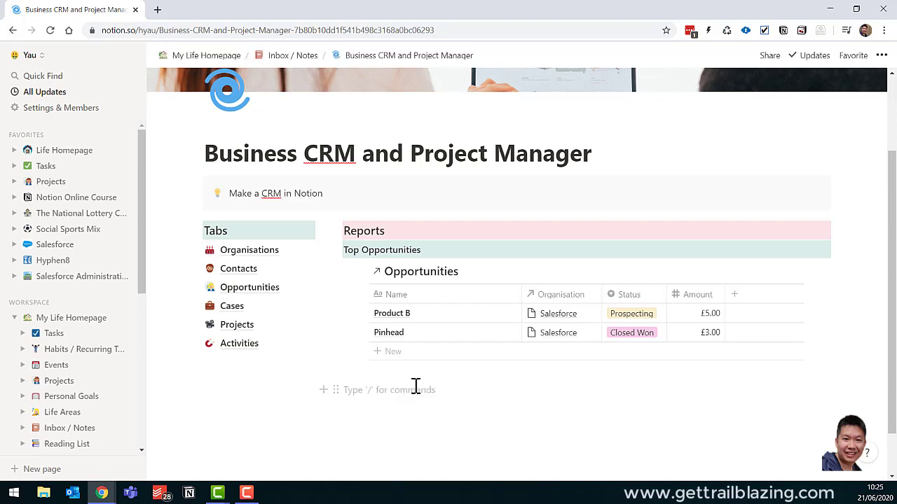
pyautogui.write('https://www.youtube.com/watch?v=d3KLc0Ysp7o')
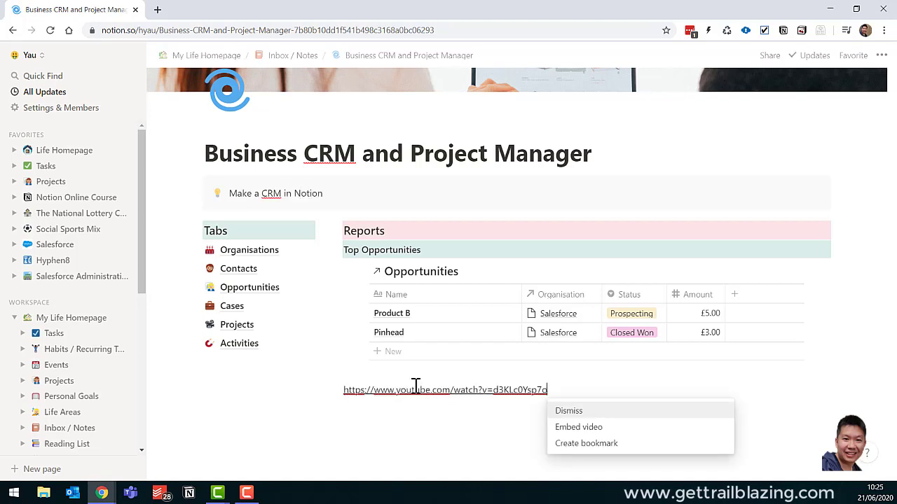
pyautogui.click(609, 429)
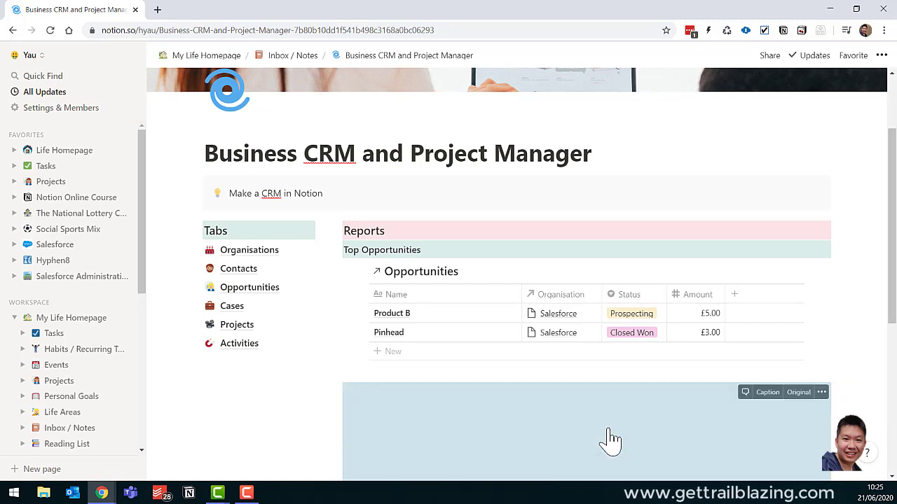
pyautogui.scroll(-3, 609, 440)
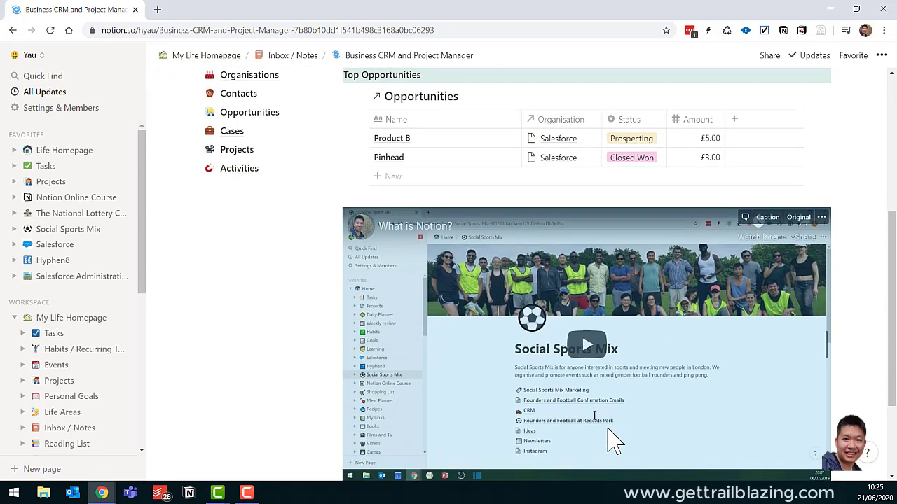
pyautogui.scroll(-1, 606, 440)
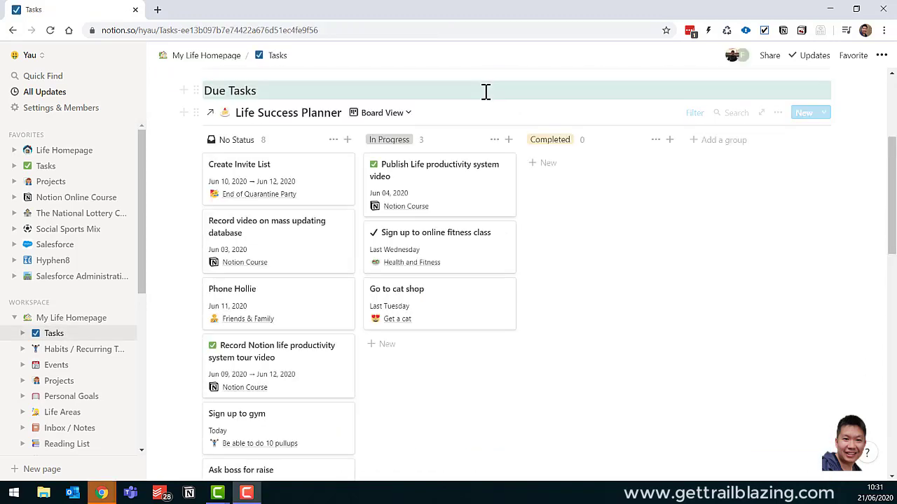
# Switch the Life Success Planner database under Due Tasks from the board to another view.
pyautogui.click(365, 115)
pyautogui.click(346, 192)
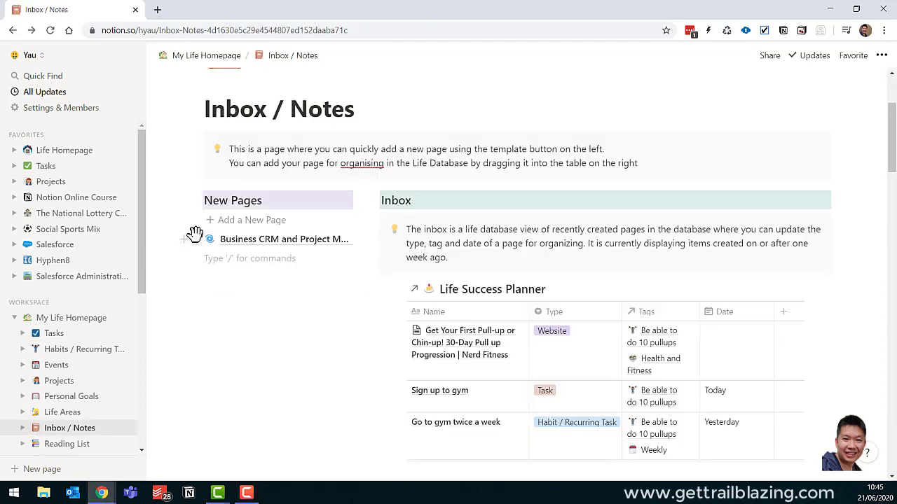
# Move the Business CRM and Project Manager page from New Pages into the Life Success Planner inbox table.
pyautogui.moveTo(186, 238); pyautogui.dragTo(420, 329)
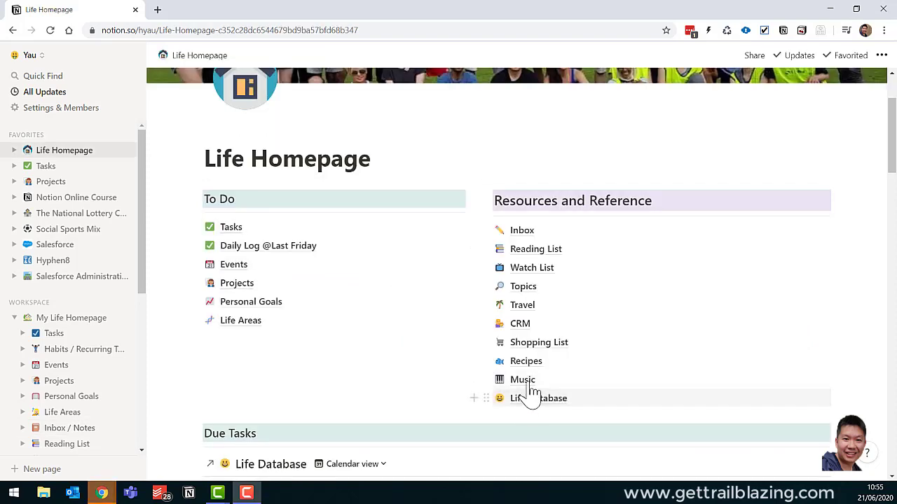
# Open the Music page from the Life Homepage and view the song Wonderwall.
pyautogui.click(527, 380)
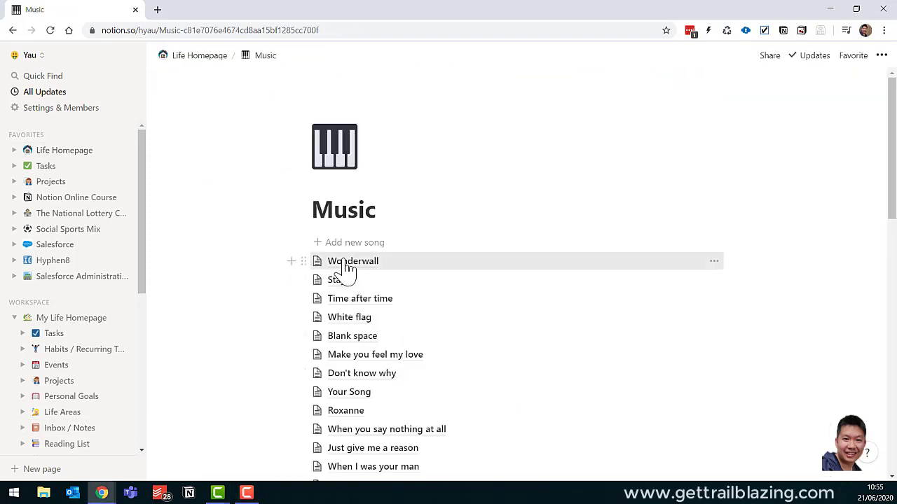
pyautogui.click(347, 266)
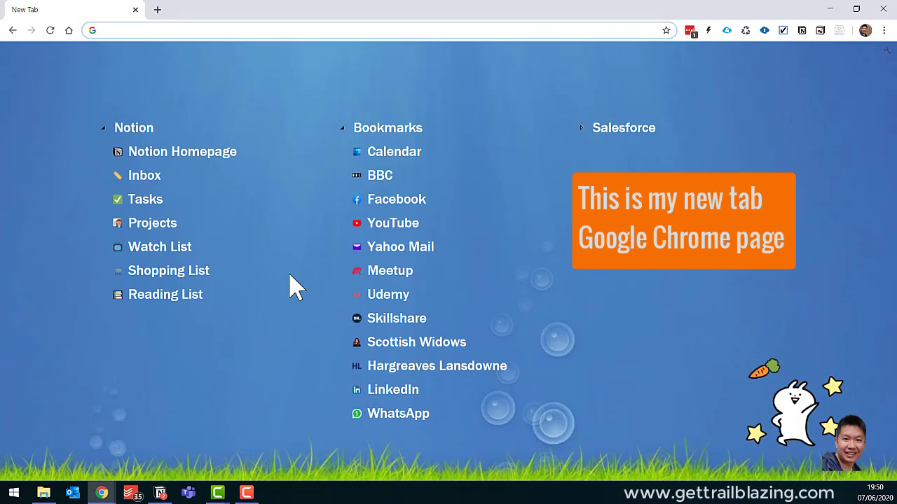
# Open the Notion homepage from the bookmarks and look through the Life Areas gallery.
pyautogui.click(215, 166)
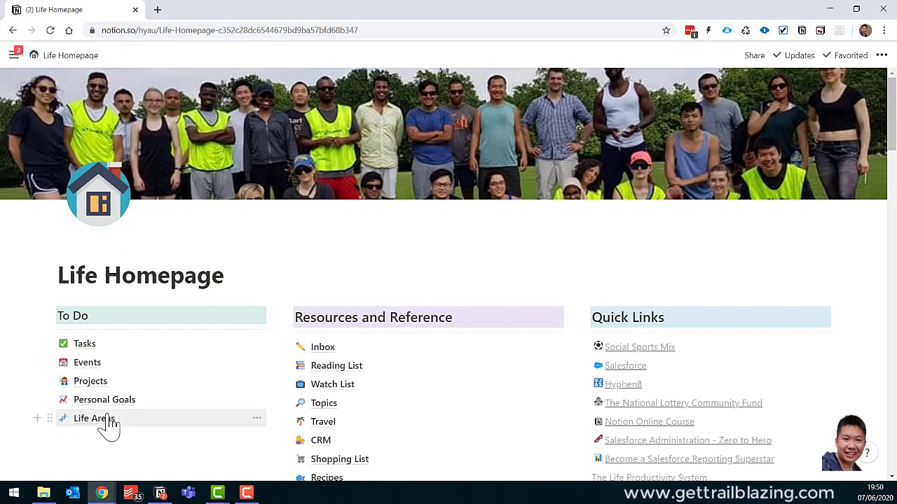
pyautogui.scroll(-1, 145, 416)
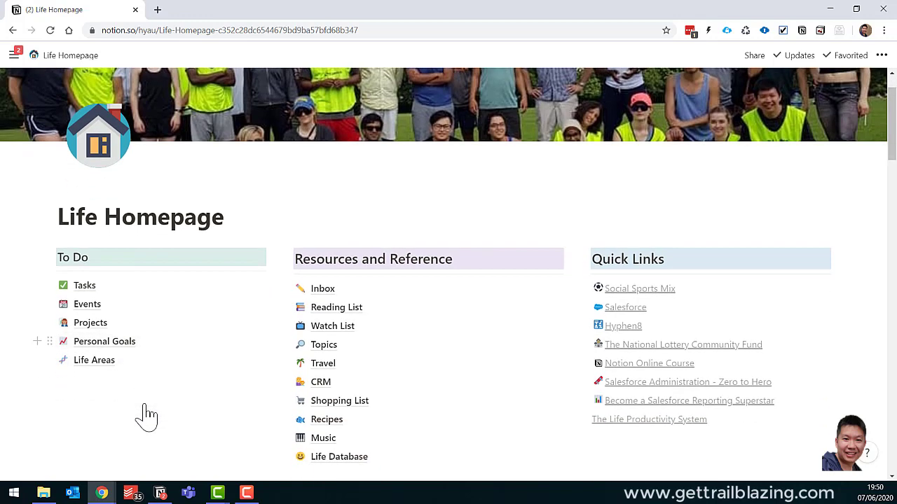
pyautogui.click(99, 364)
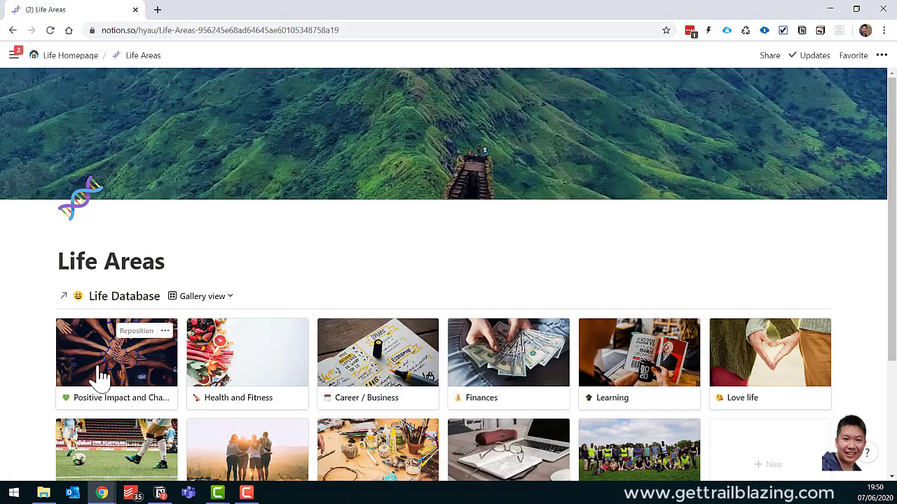
pyautogui.scroll(-2, 102, 376)
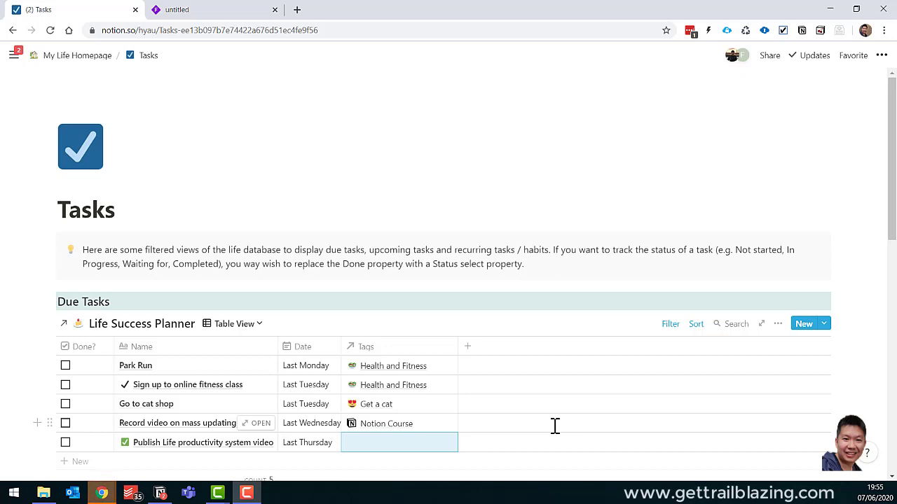
# Tag the "Publish Life productivity system video" task with the Notion Course project.
pyautogui.click(409, 444)
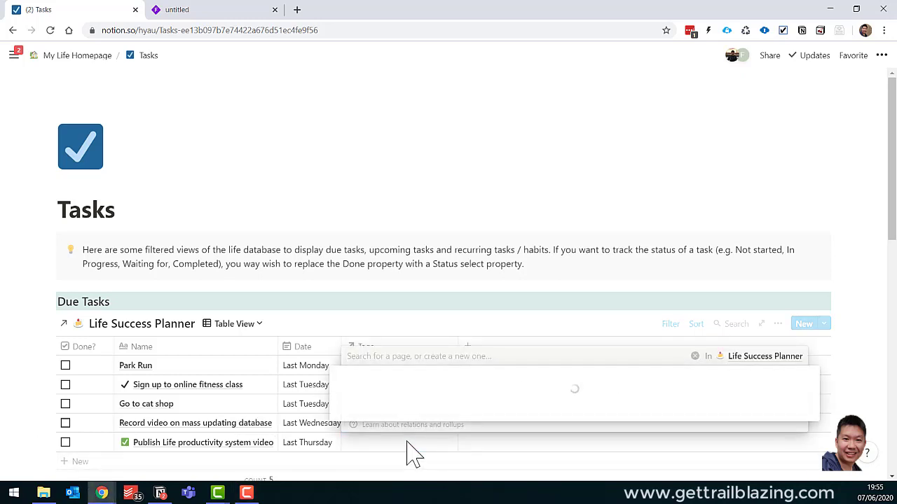
pyautogui.write('notion')
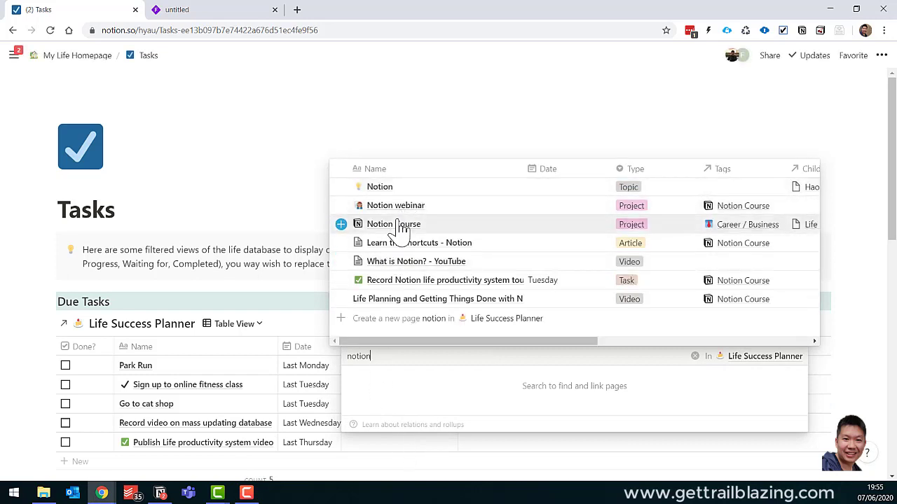
pyautogui.click(397, 227)
pyautogui.press('Escape')
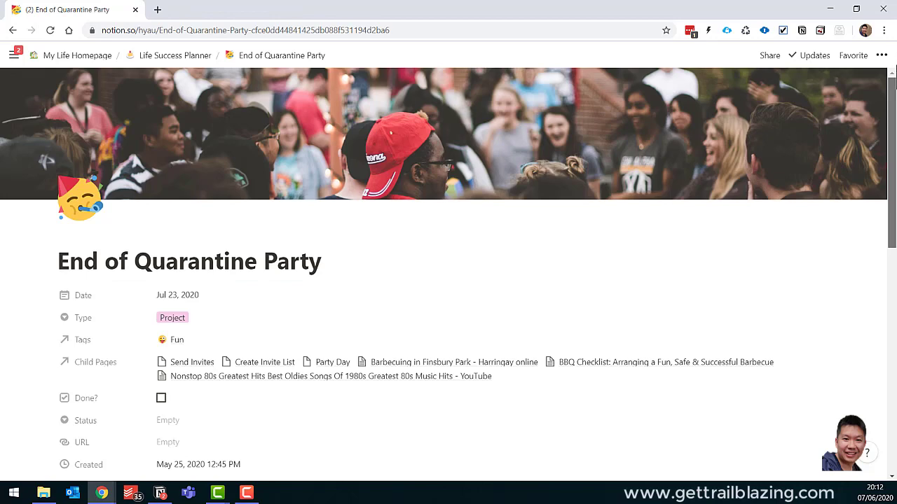
# Look through the contents of the End of Quarantine Party project page.
pyautogui.moveTo(891, 122); pyautogui.dragTo(891, 291)
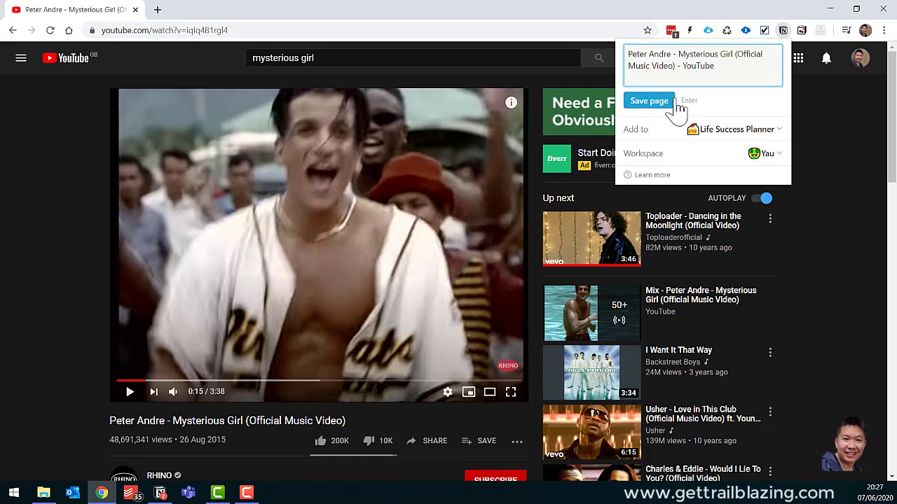
# Save the Mysterious Girl YouTube page to the Life Success Planner with the web clipper and open it in Notion.
pyautogui.click(649, 100)
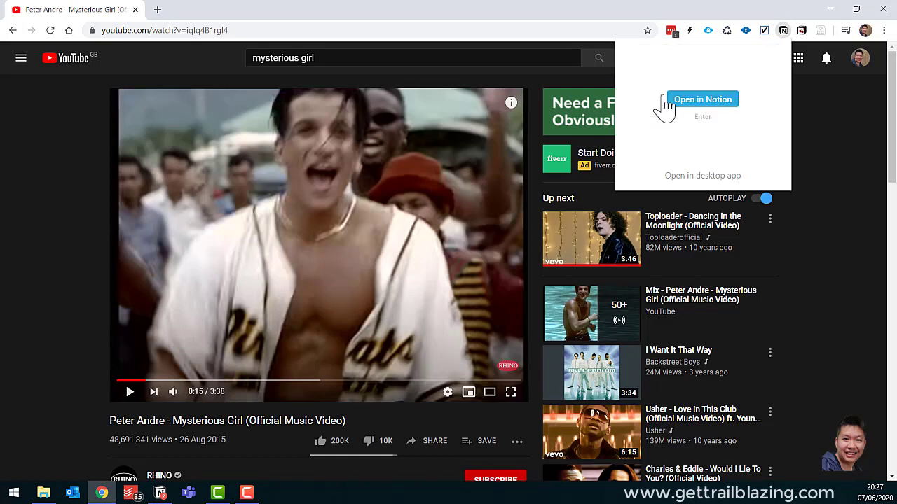
pyautogui.click(703, 102)
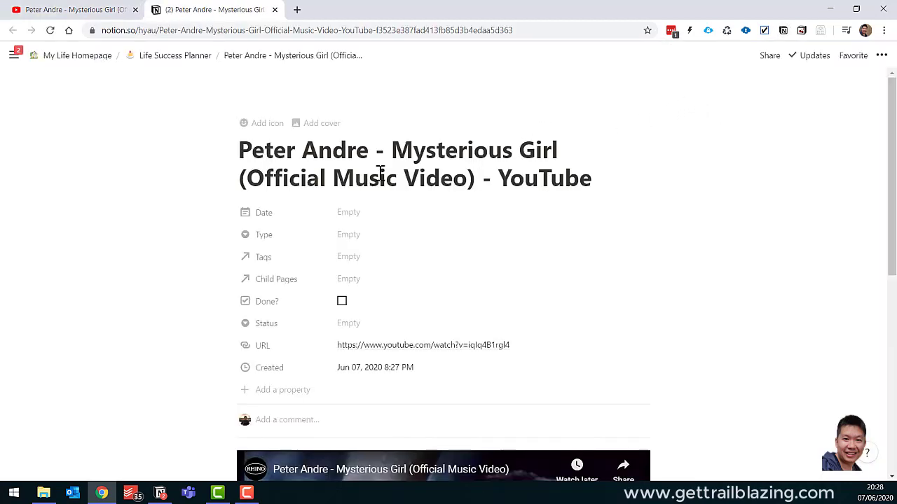
# Tag the clipped Mysterious Girl video page with End of Quarantine Party and Music.
pyautogui.click(349, 257)
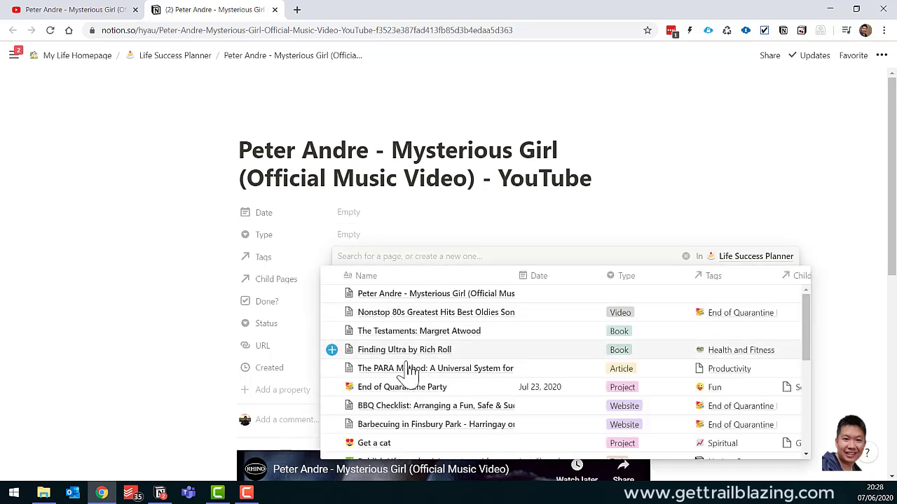
pyautogui.click(401, 394)
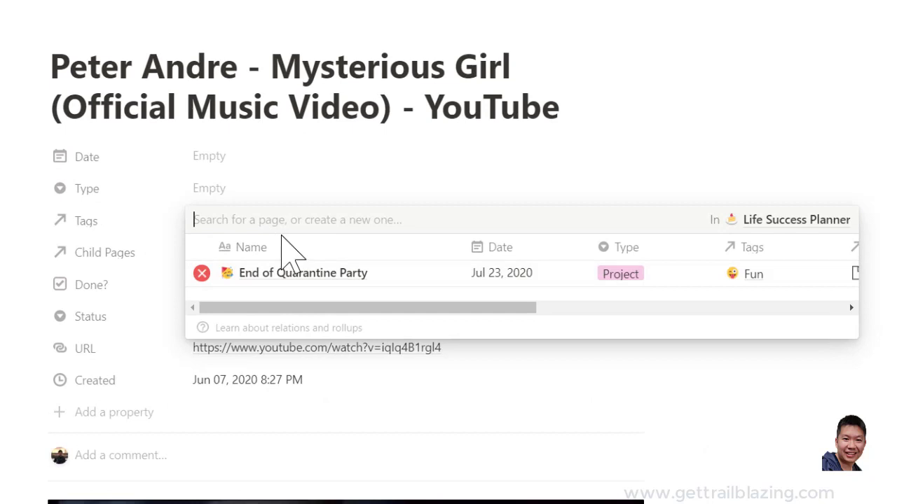
pyautogui.write('music')
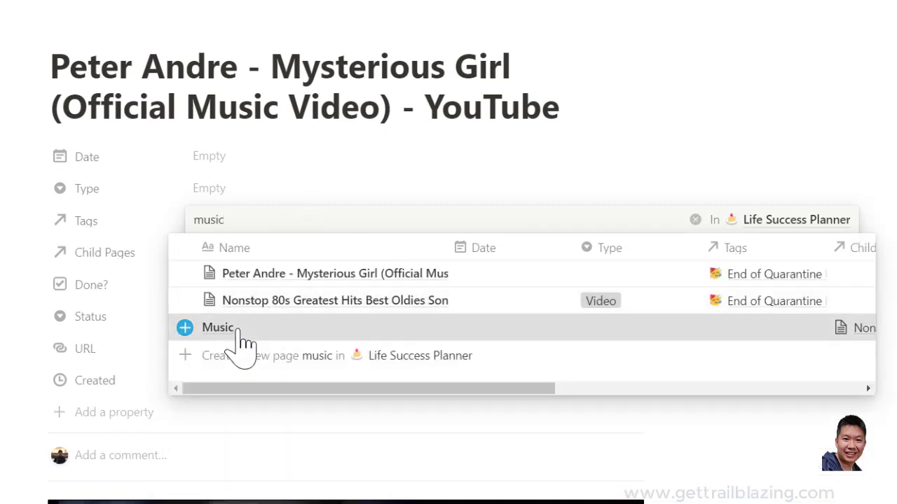
pyautogui.click(236, 329)
pyautogui.click(15, 337)
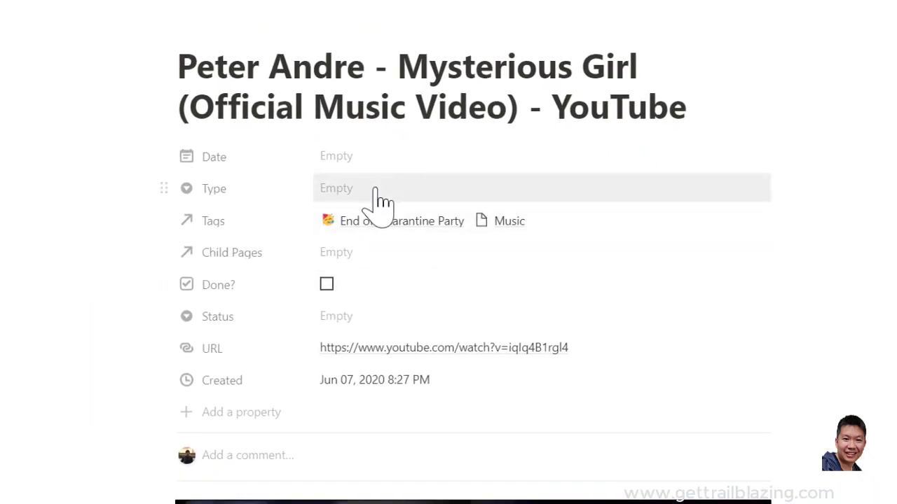
# Set the clipped page's Type property to Video.
pyautogui.click(376, 191)
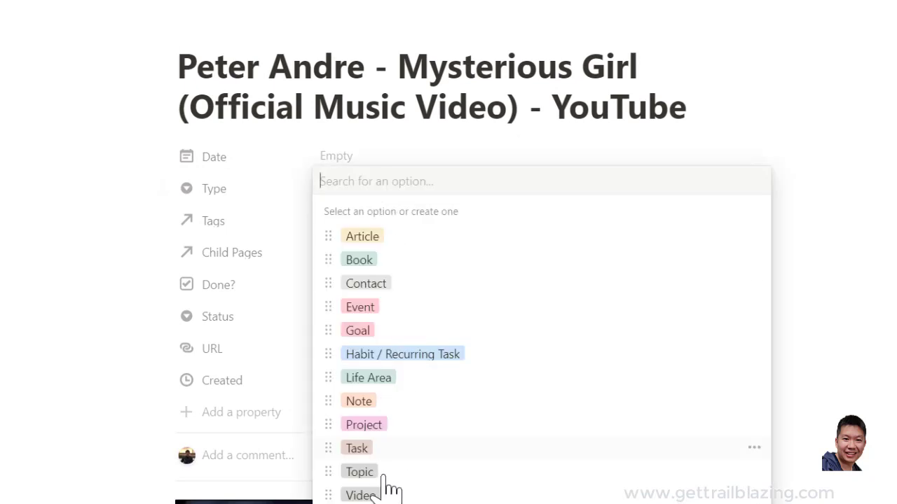
pyautogui.click(361, 495)
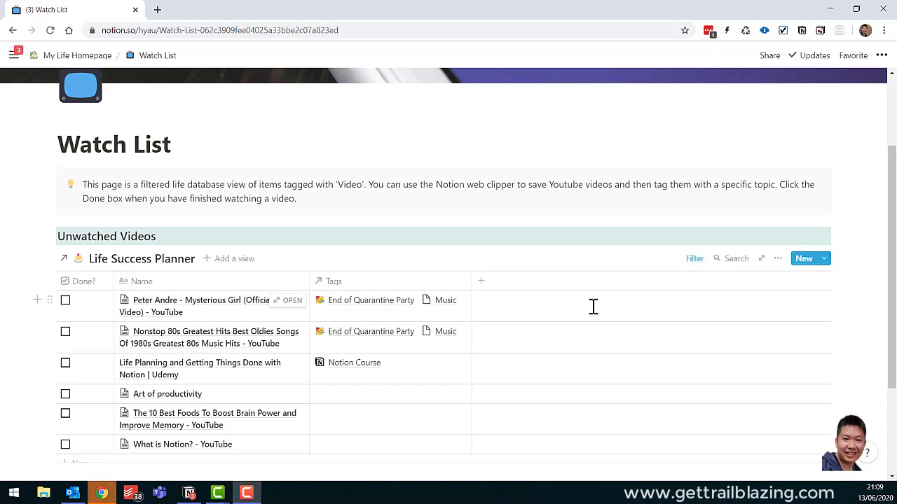
# Open the filter settings of the Unwatched Videos table on the Watch List page.
pyautogui.click(694, 259)
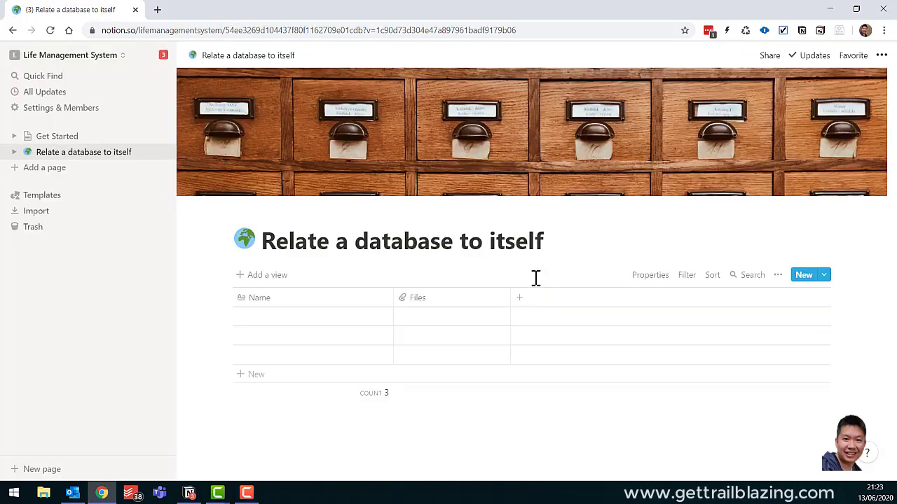
# Add a relation column to the table and select the "Relate a database to itself" database as its target.
pyautogui.click(515, 301)
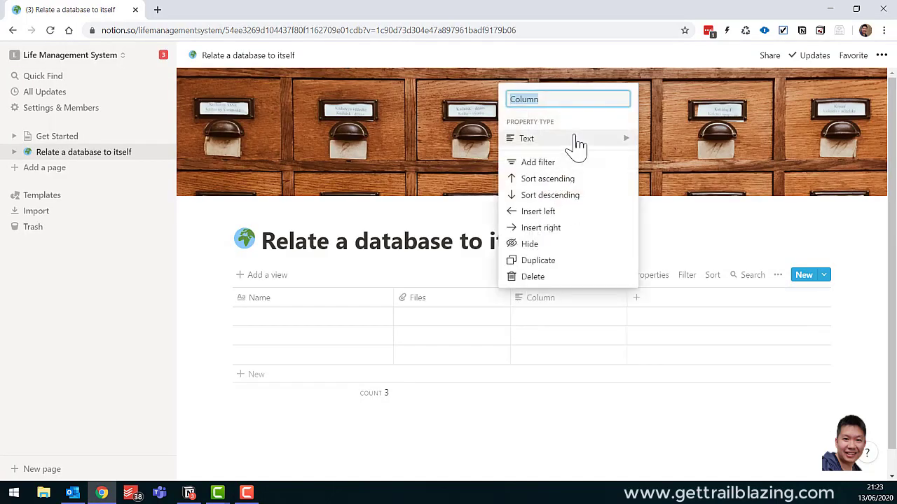
pyautogui.moveTo(577, 145)
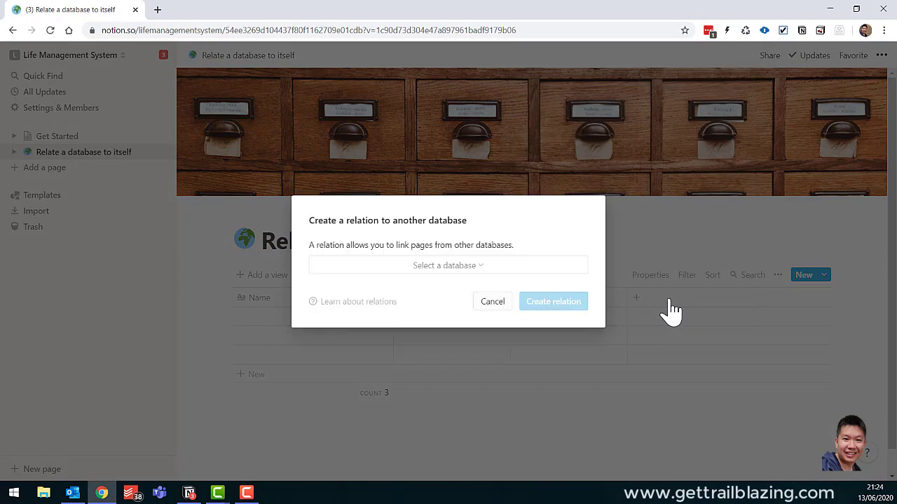
pyautogui.click(466, 276)
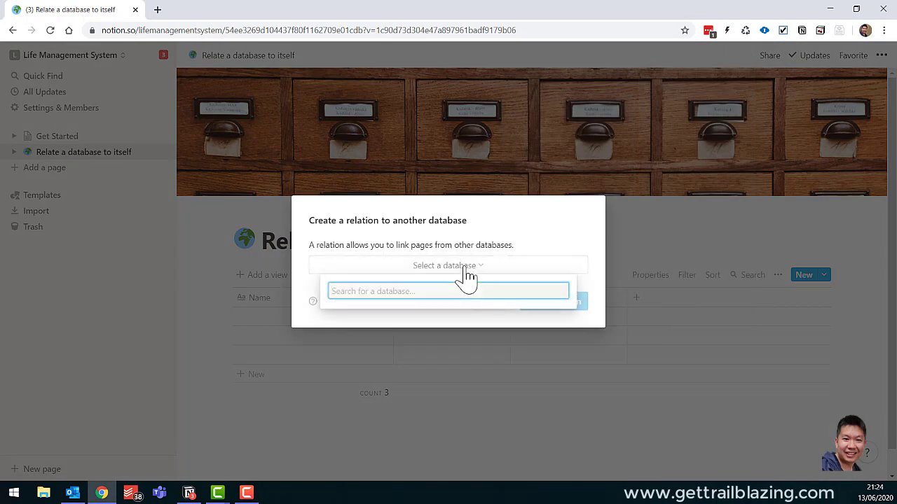
pyautogui.write('re')
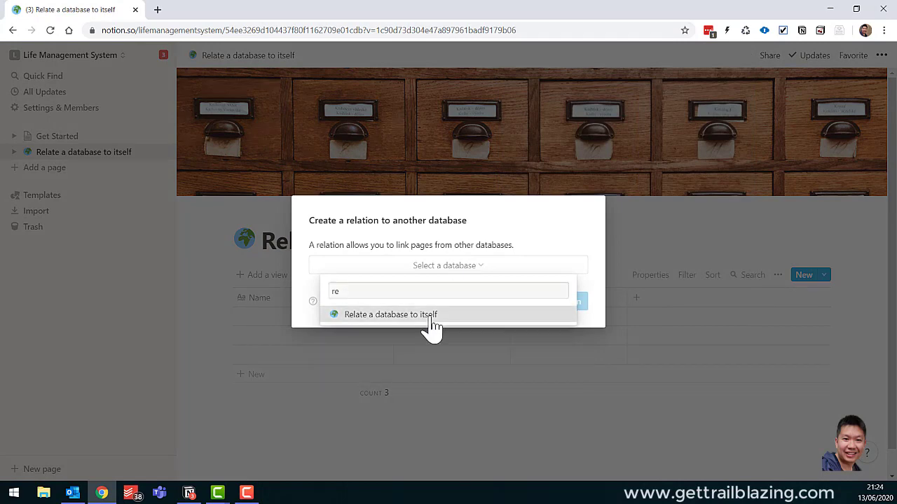
pyautogui.click(431, 319)
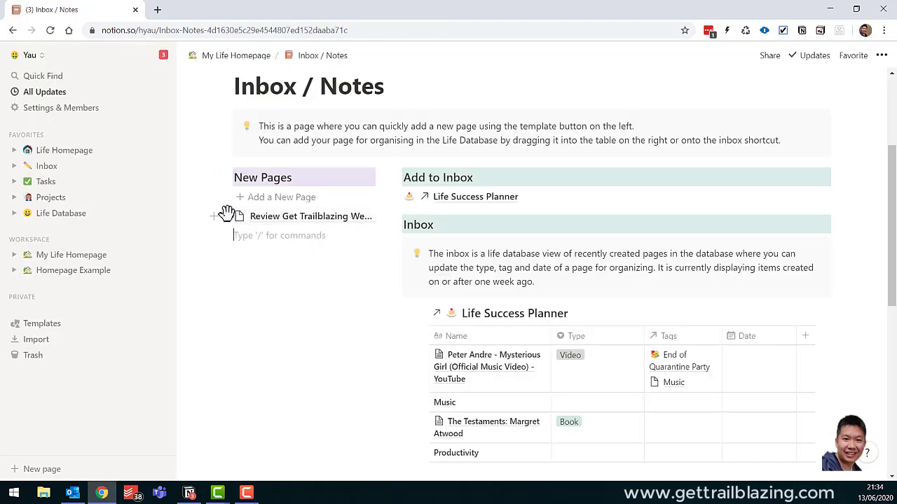
# Move the Review Get Trailblazing Website page from New Pages into the Life Success Planner shortcut under Add to Inbox.
pyautogui.moveTo(227, 212); pyautogui.dragTo(479, 205)
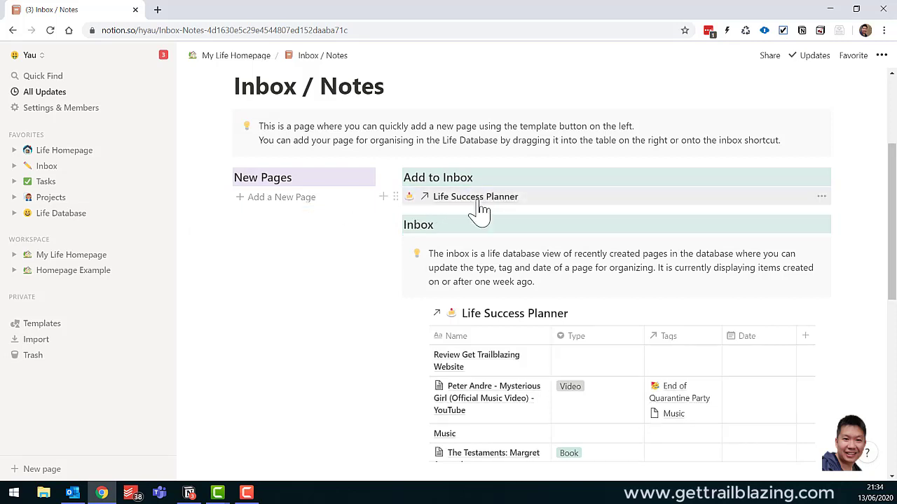
# Set the Type of the Review Get Trailblazing Website page to Task in the Inbox table.
pyautogui.click(592, 364)
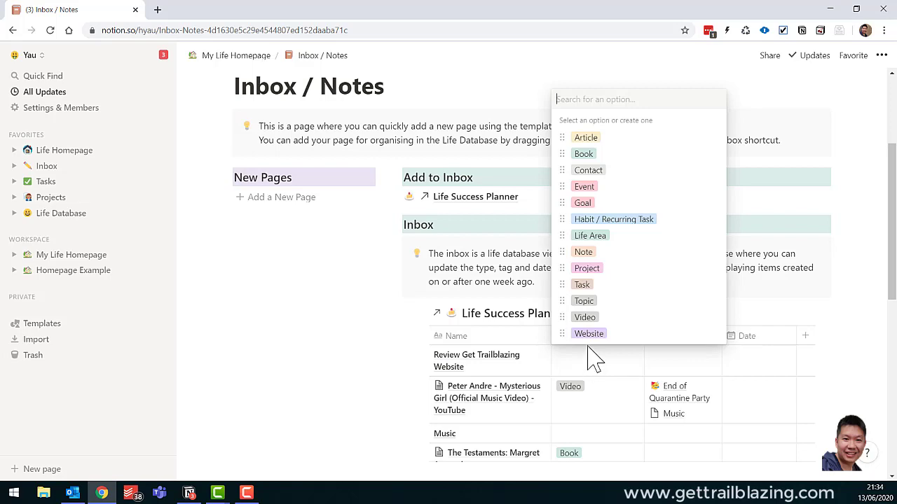
pyautogui.click(592, 285)
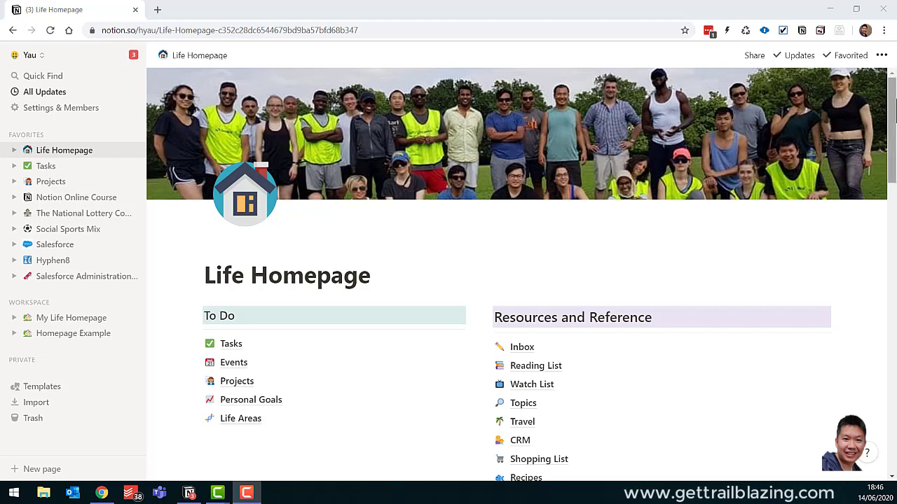
# Examine the Life Homepage, including the filter rules of its Due Tasks table and the Active Projects list.
pyautogui.moveTo(894, 103); pyautogui.dragTo(891, 217)
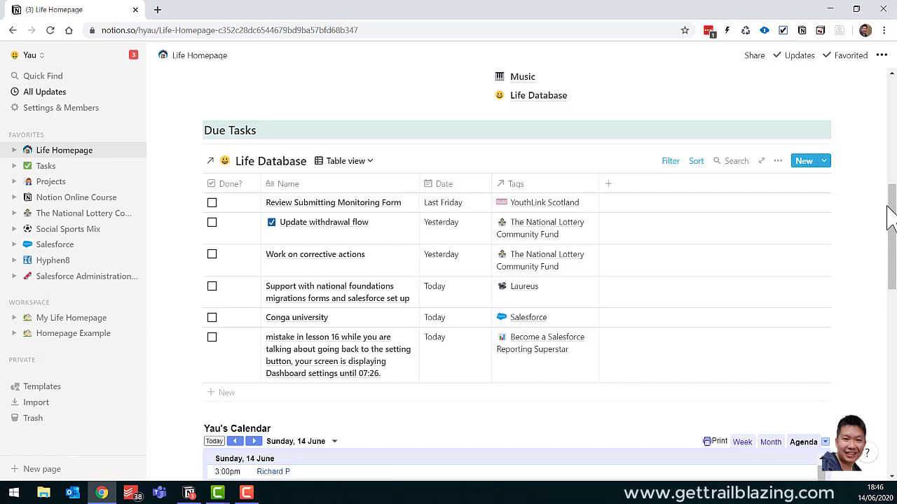
pyautogui.click(673, 165)
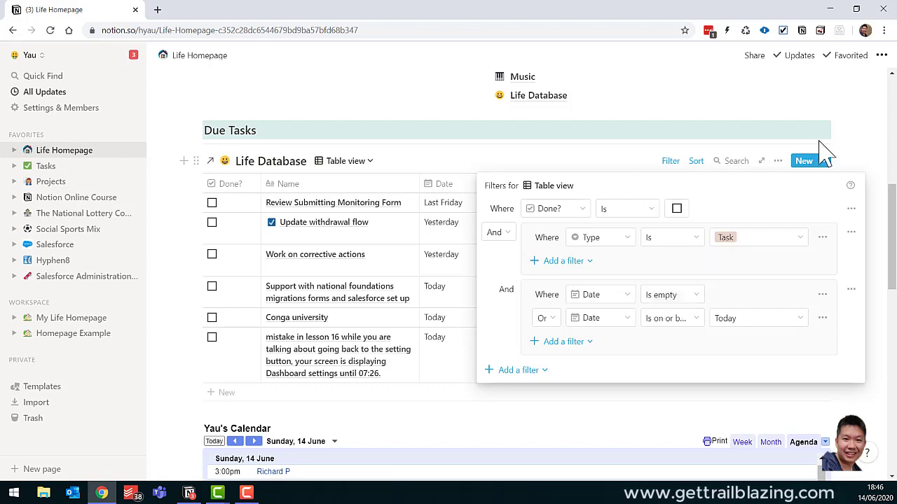
pyautogui.click(892, 204)
pyautogui.moveTo(892, 210); pyautogui.dragTo(857, 354)
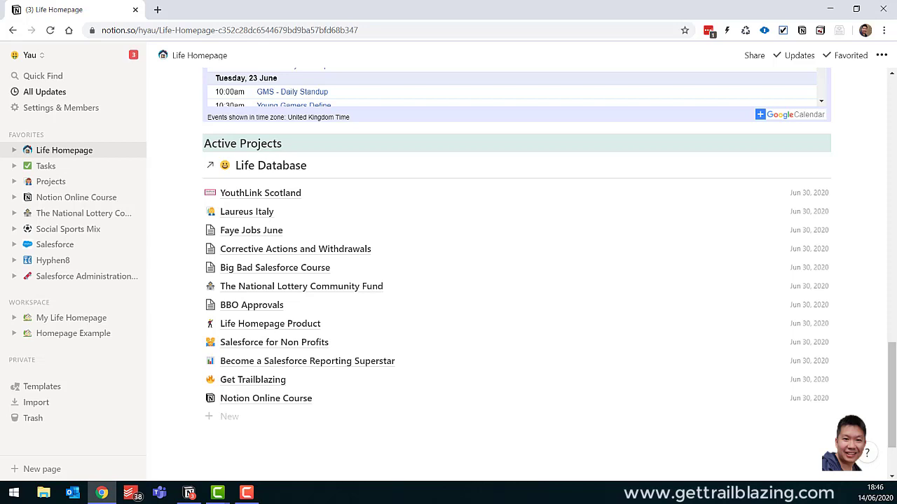
pyautogui.click(671, 168)
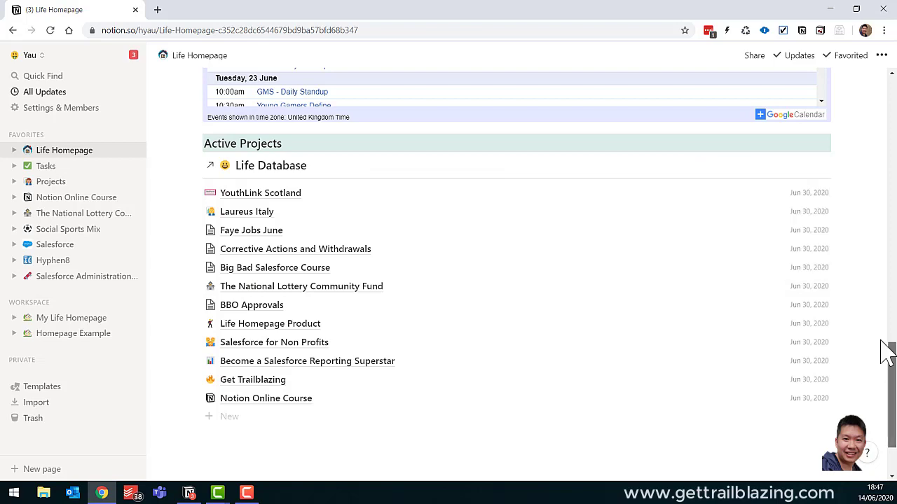
pyautogui.moveTo(881, 343); pyautogui.dragTo(872, 147)
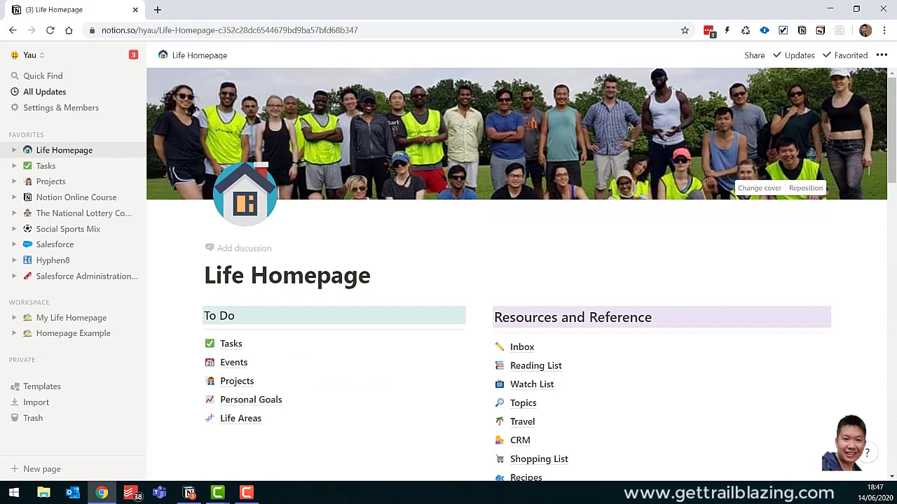
# Open the Tasks page of My Life Homepage and inspect the filter rules of its Due Tasks table.
pyautogui.click(73, 319)
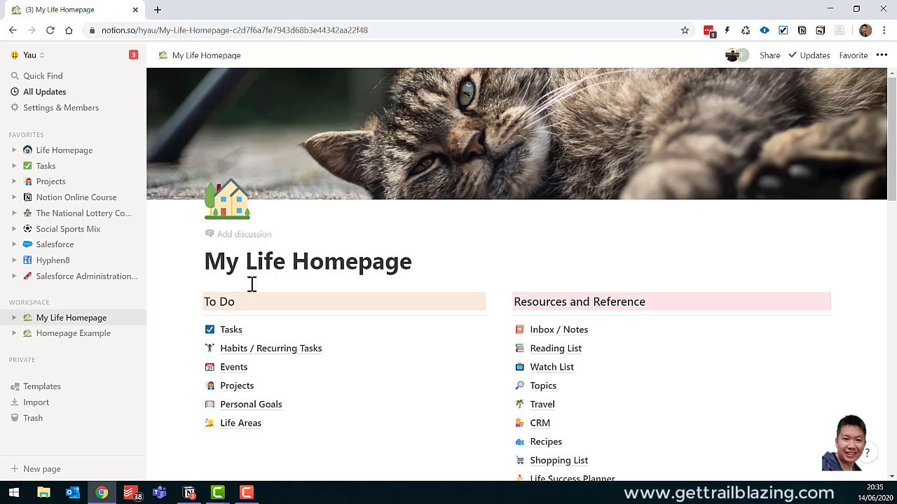
pyautogui.click(231, 331)
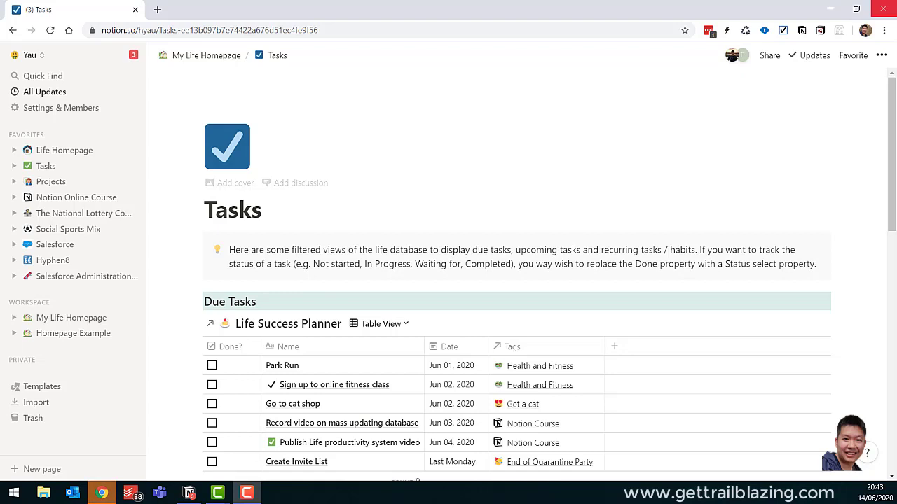
pyautogui.scroll(-1, 562, 360)
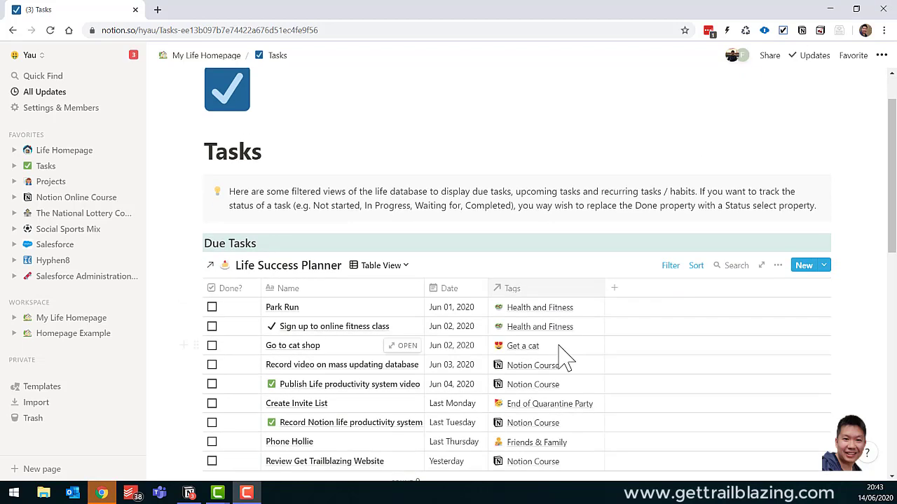
pyautogui.click(670, 266)
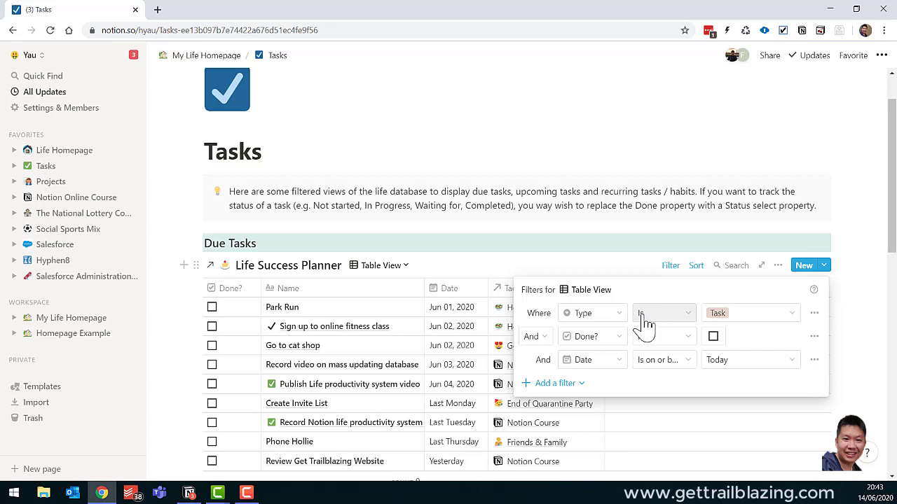
pyautogui.click(445, 271)
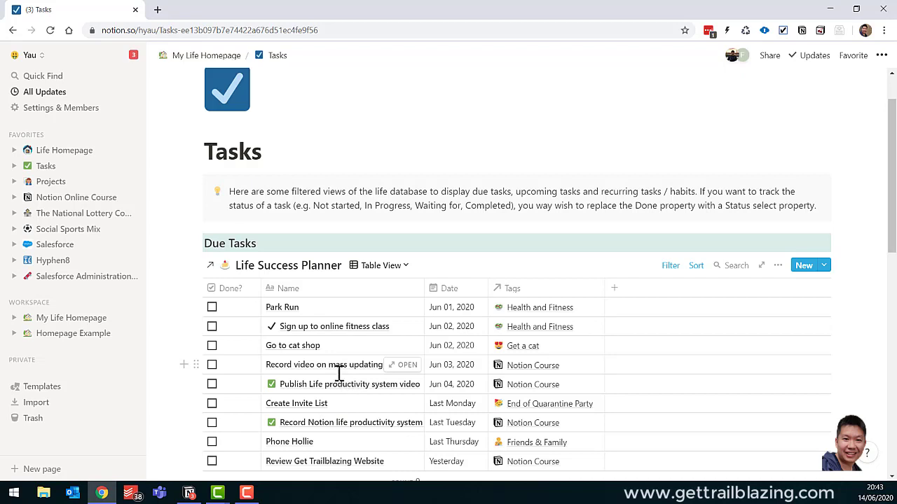
# Mark the Park Run task as done and reschedule Sign up to online fitness class to June 17, 2020.
pyautogui.click(211, 307)
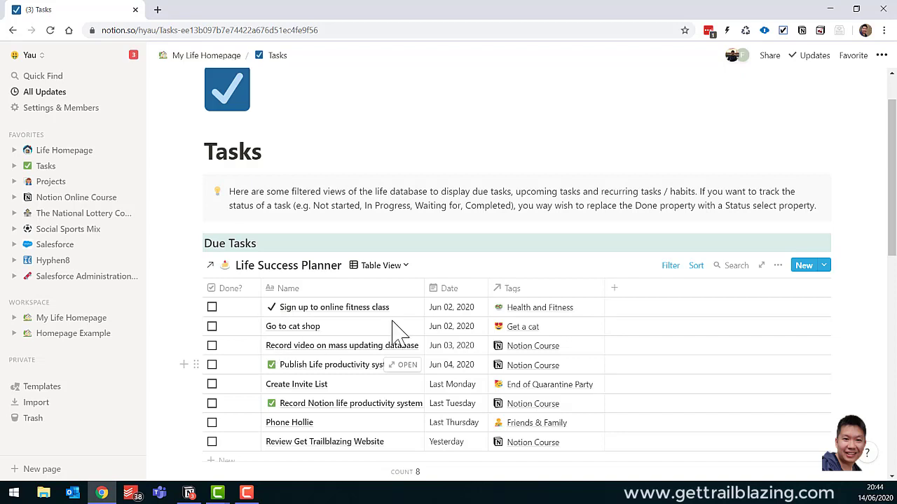
pyautogui.click(459, 308)
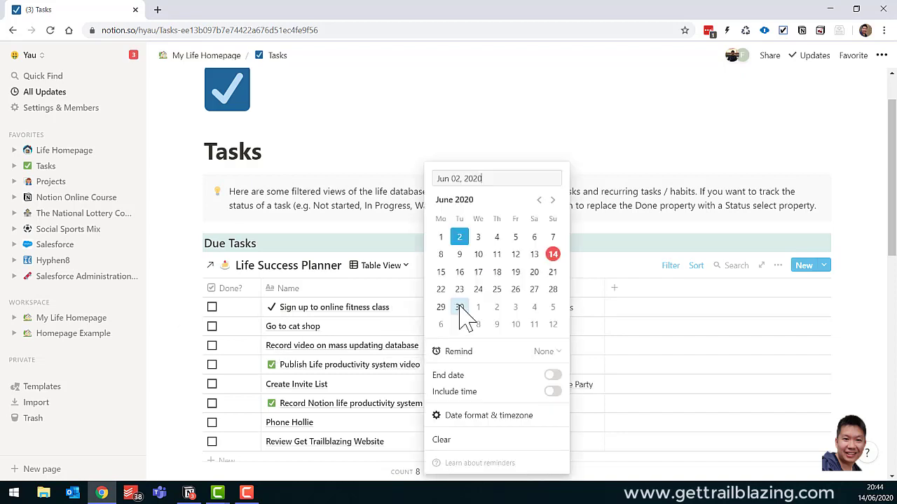
pyautogui.click(478, 272)
pyautogui.click(344, 396)
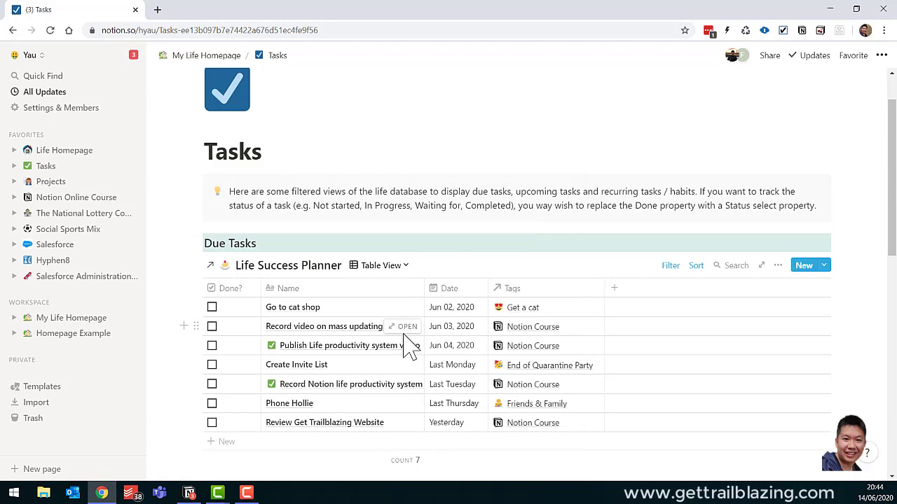
# Open the filter settings of the Upcoming and Undated Tasks table.
pyautogui.moveTo(891, 178); pyautogui.dragTo(891, 271)
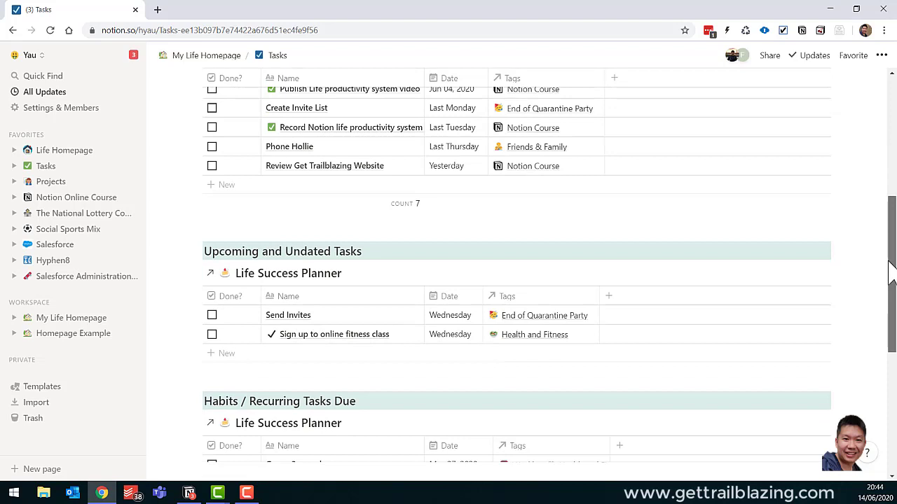
pyautogui.moveTo(891, 273); pyautogui.dragTo(891, 271)
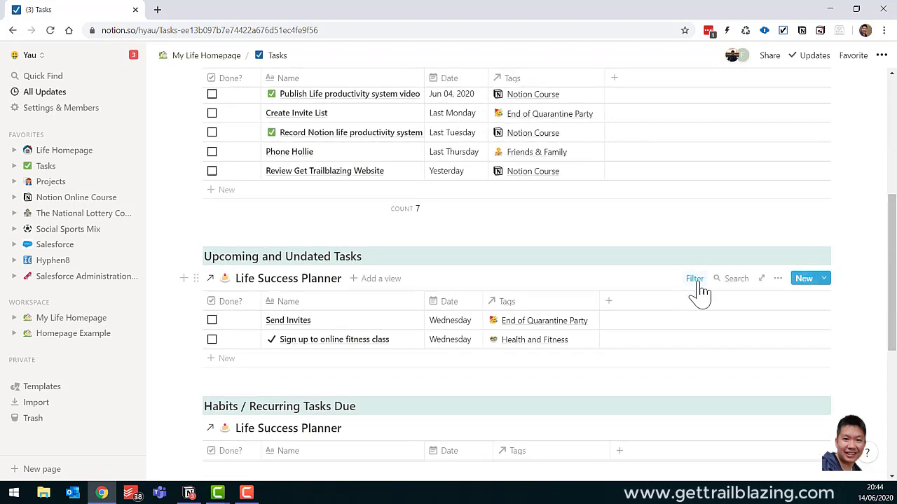
pyautogui.click(695, 281)
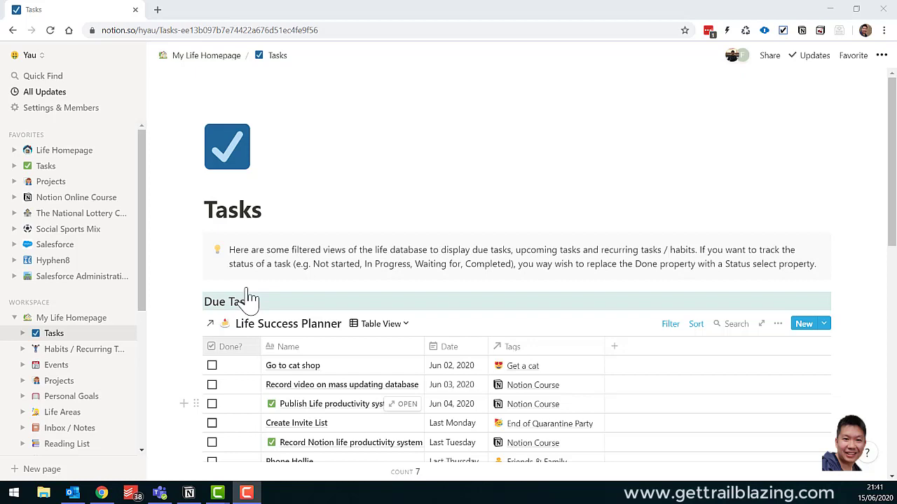
# Show the Status property in the Due Tasks table and check its options on the Record video on mass updating database task.
pyautogui.click(776, 323)
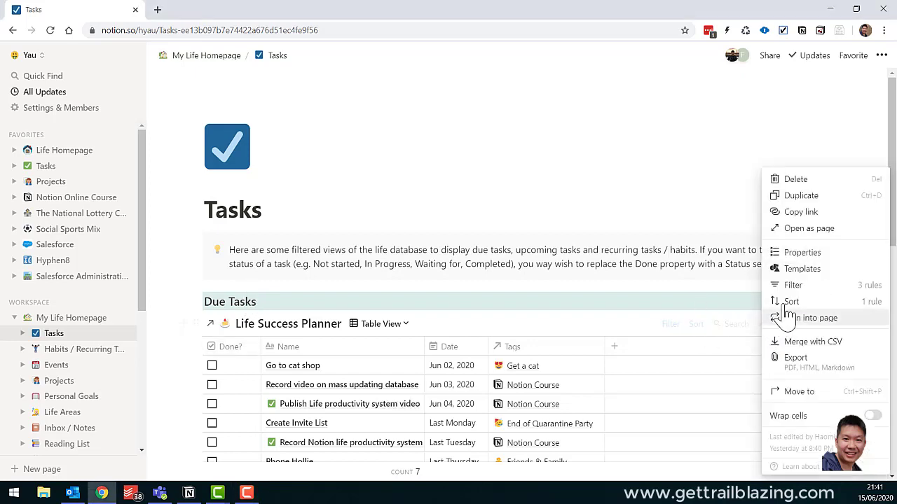
pyautogui.click(805, 253)
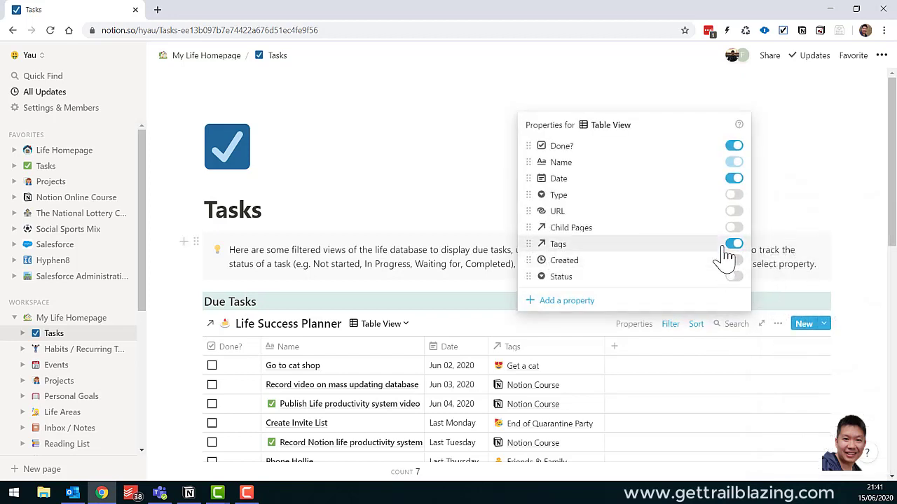
pyautogui.click(734, 277)
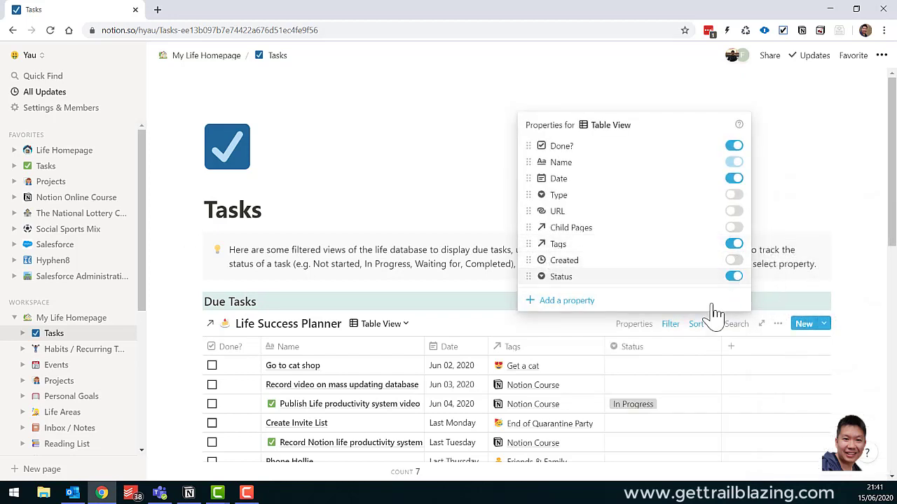
pyautogui.click(555, 334)
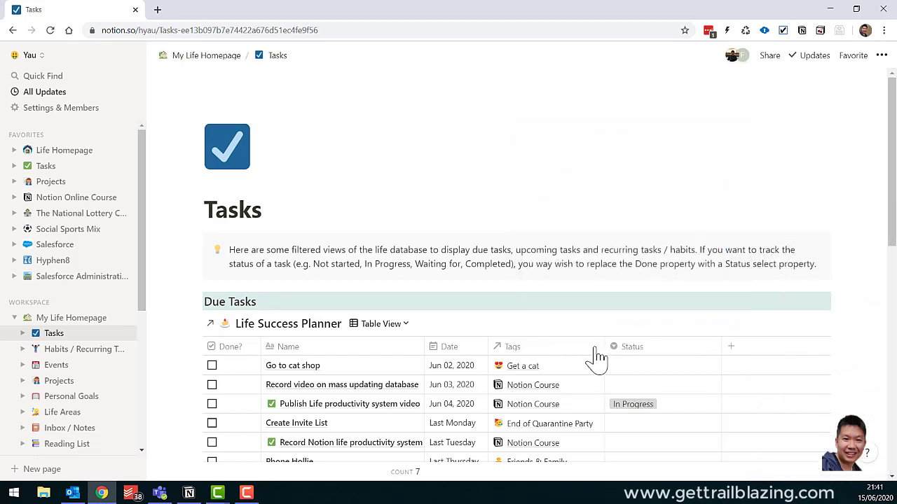
pyautogui.click(655, 391)
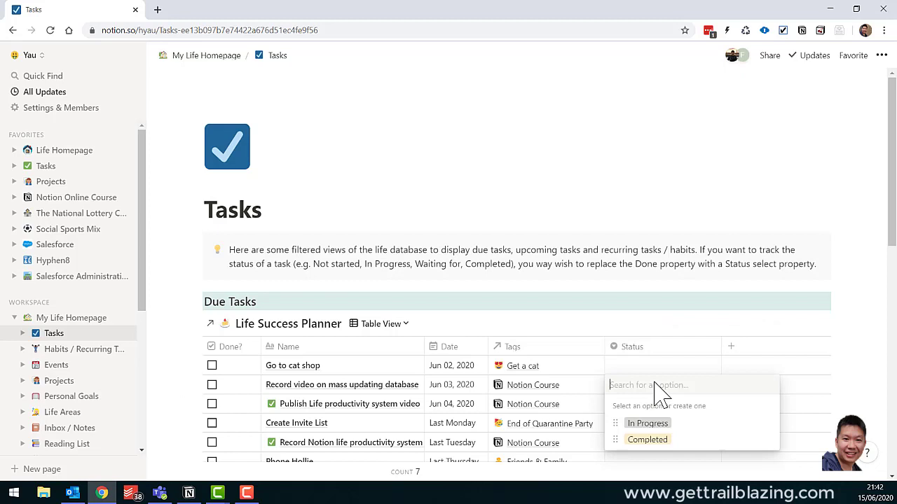
pyautogui.click(539, 375)
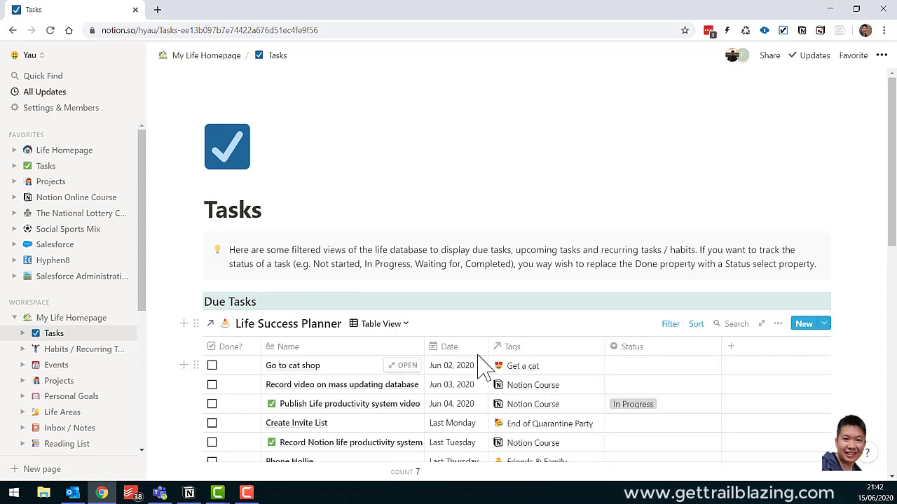
# Switch Due Tasks to Board View and move the Go to cat shop card into the In Progress group.
pyautogui.click(382, 325)
pyautogui.click(335, 384)
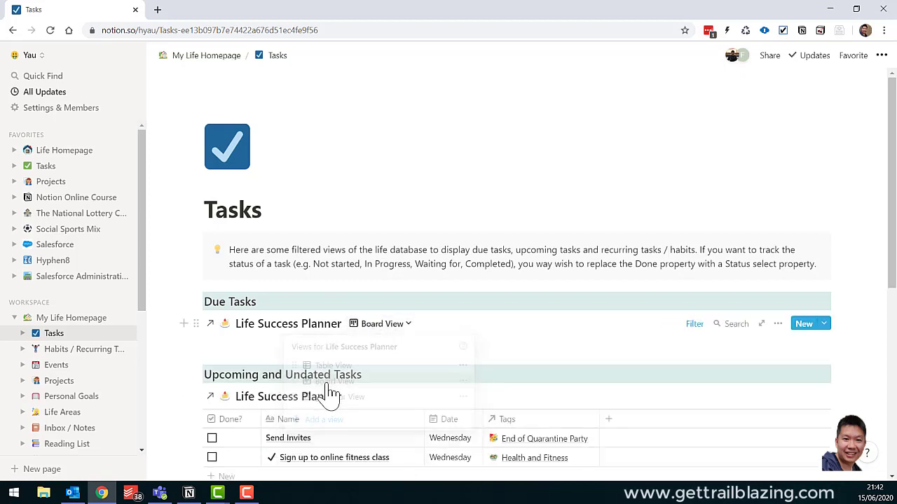
pyautogui.moveTo(306, 341); pyautogui.dragTo(468, 321)
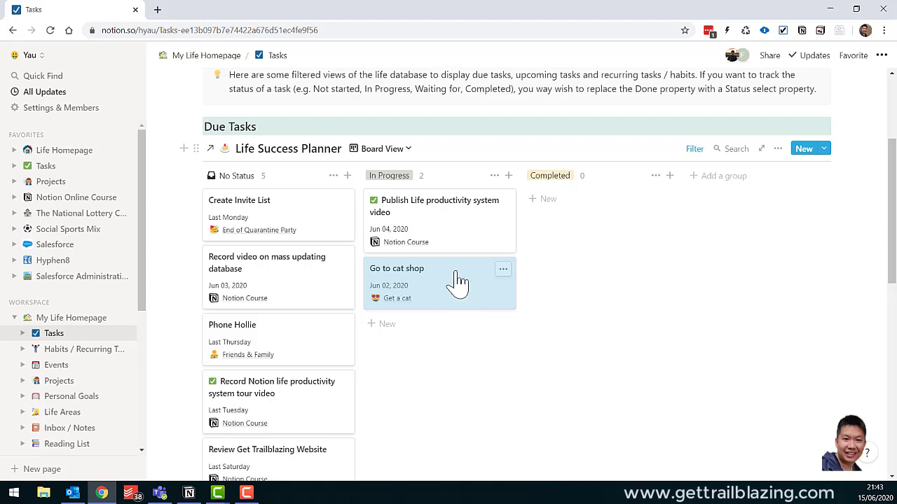
# Switch Due Tasks to Calendar View and move Go to cat shop to June 16.
pyautogui.click(382, 151)
pyautogui.click(352, 230)
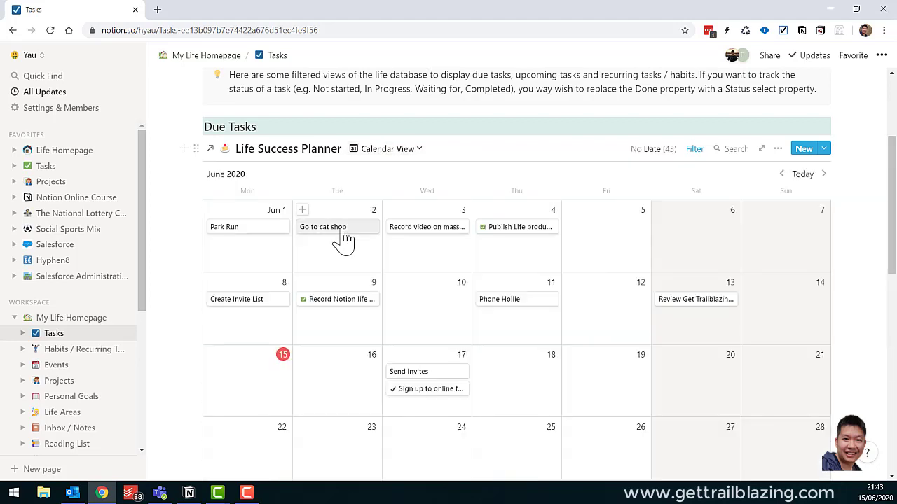
pyautogui.moveTo(343, 238); pyautogui.dragTo(346, 370)
# Move Create Invite List to June 10 and extend the Record Notion life productivity system tour video task through June 12.
pyautogui.moveTo(257, 306); pyautogui.dragTo(435, 311)
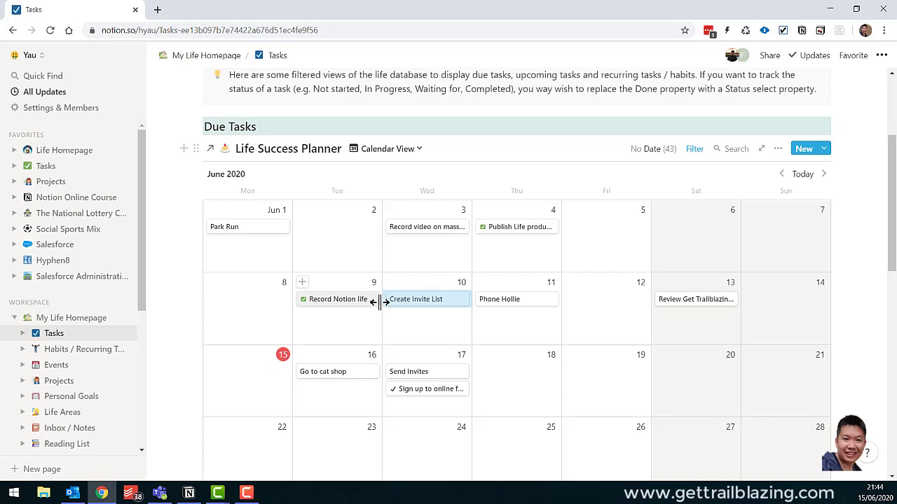
pyautogui.moveTo(379, 301); pyautogui.dragTo(616, 302)
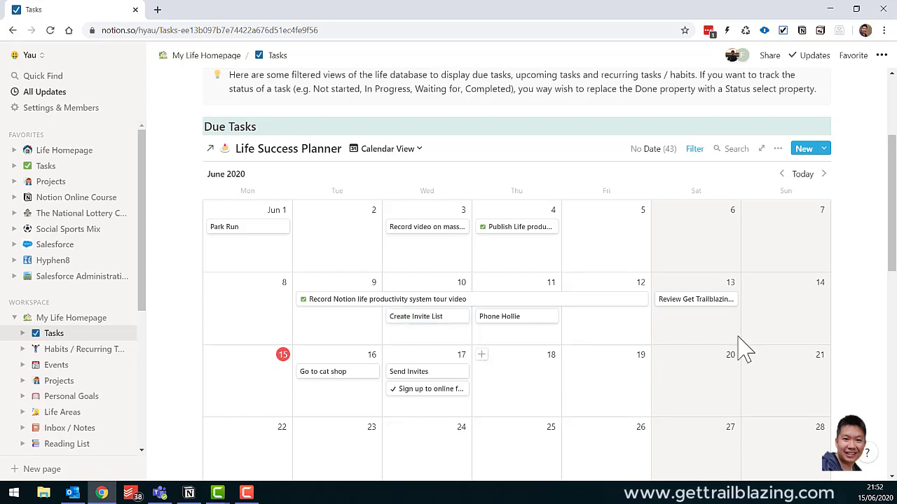
# Open the Review Get Trailblazing Website task from the calendar and add Career / Business to its Tags.
pyautogui.click(697, 306)
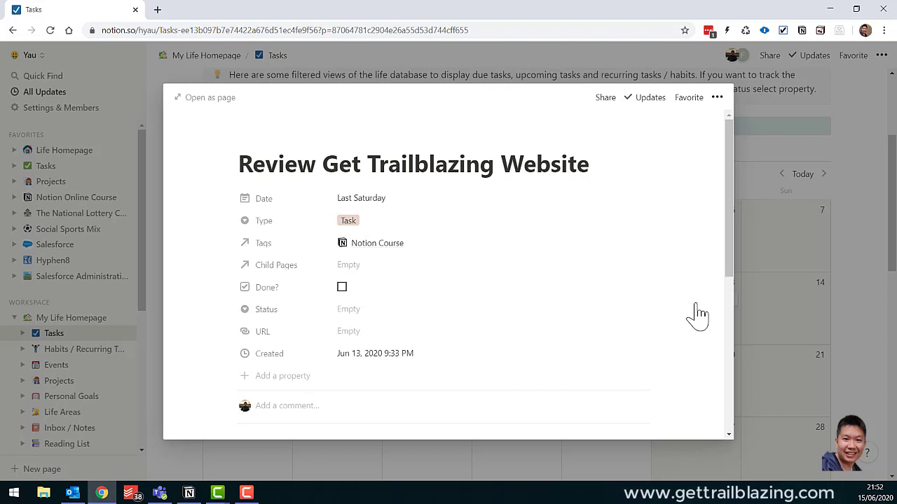
pyautogui.click(458, 243)
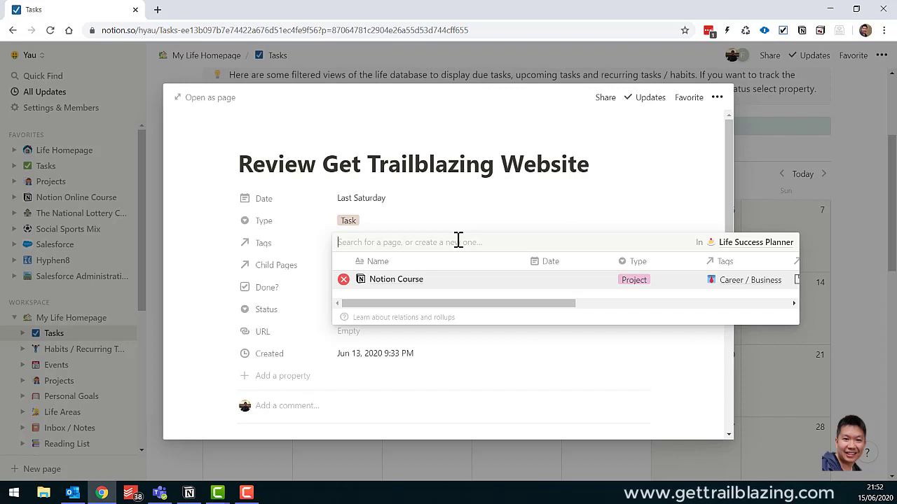
pyautogui.write('Career')
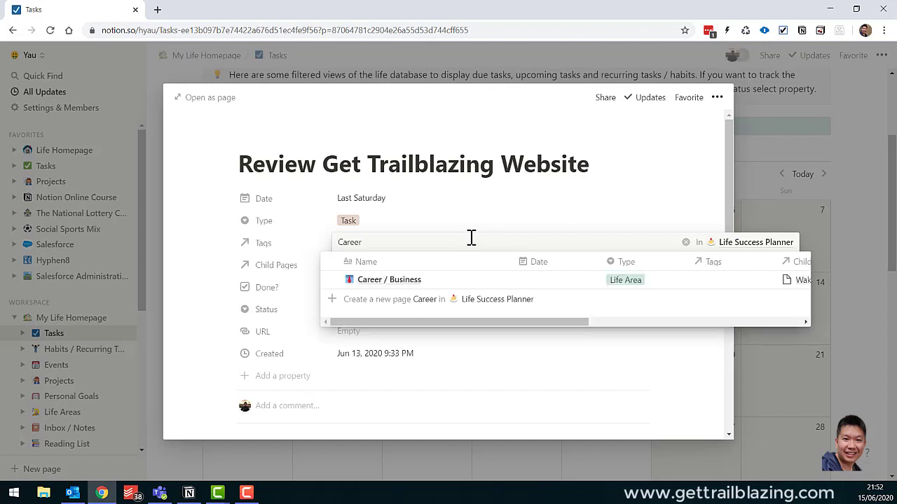
pyautogui.click(392, 284)
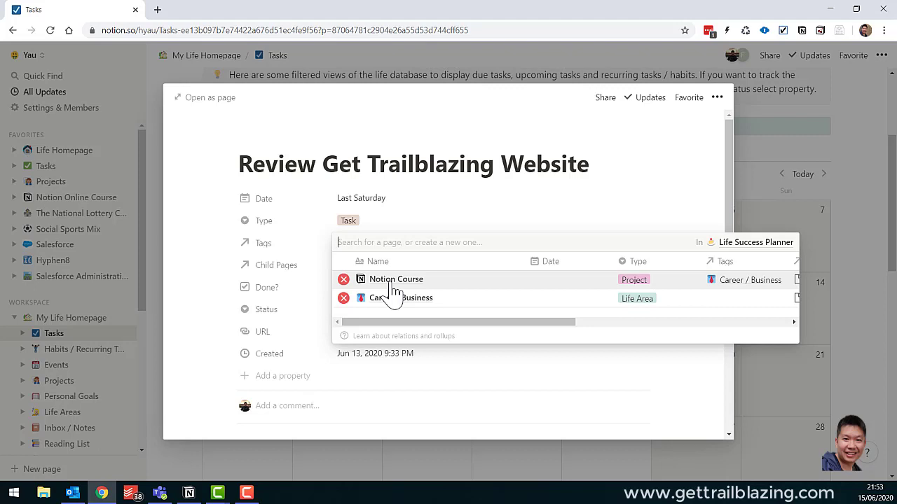
# Open the task's related Notion Course project as a full page.
pyautogui.click(393, 286)
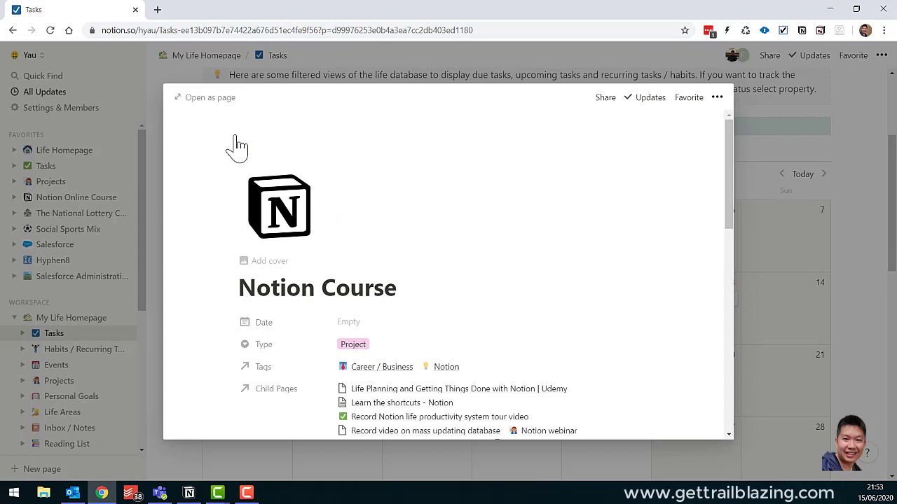
pyautogui.click(218, 98)
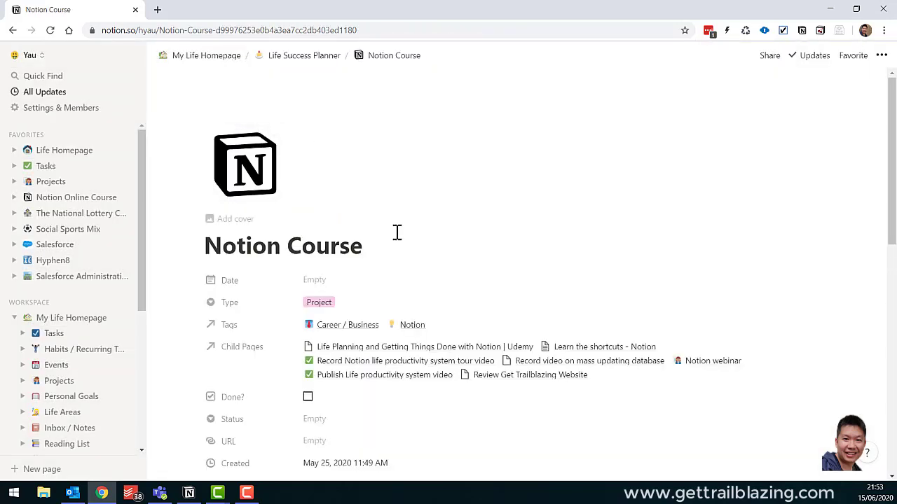
# Review the Notion Course page's Tasks and Events and Notes / Resources tables, and open the Review Get Trailblazing Website task.
pyautogui.scroll(-3, 397, 233)
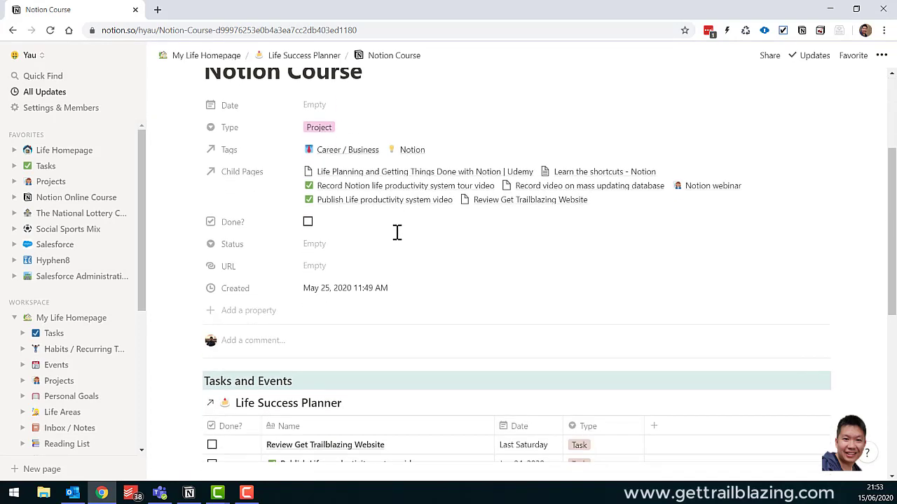
pyautogui.scroll(-3, 327, 257)
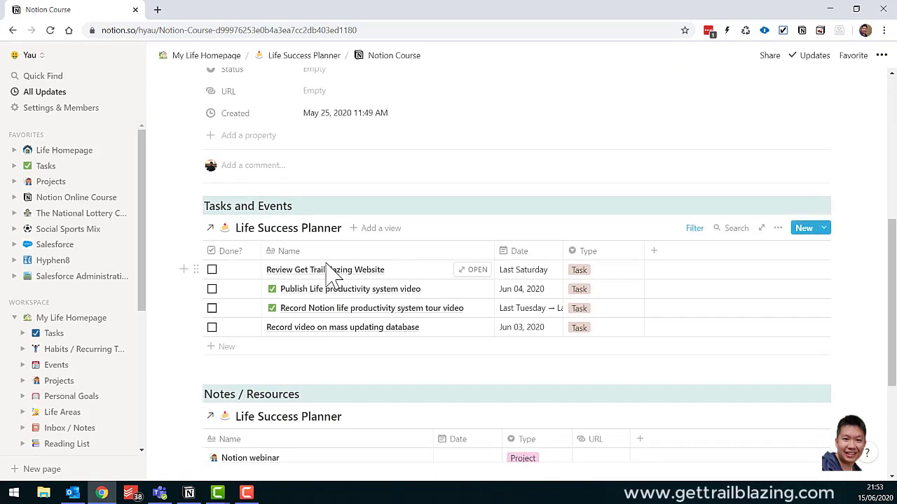
pyautogui.scroll(-2, 328, 270)
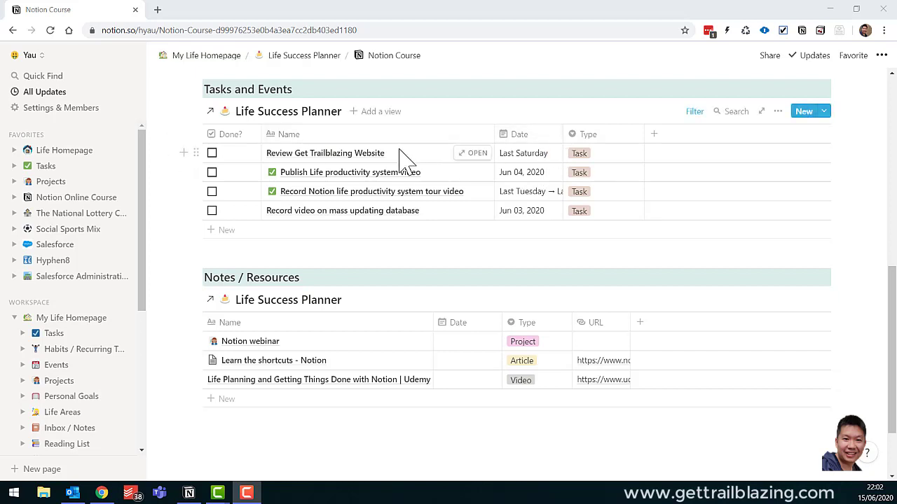
pyautogui.click(363, 160)
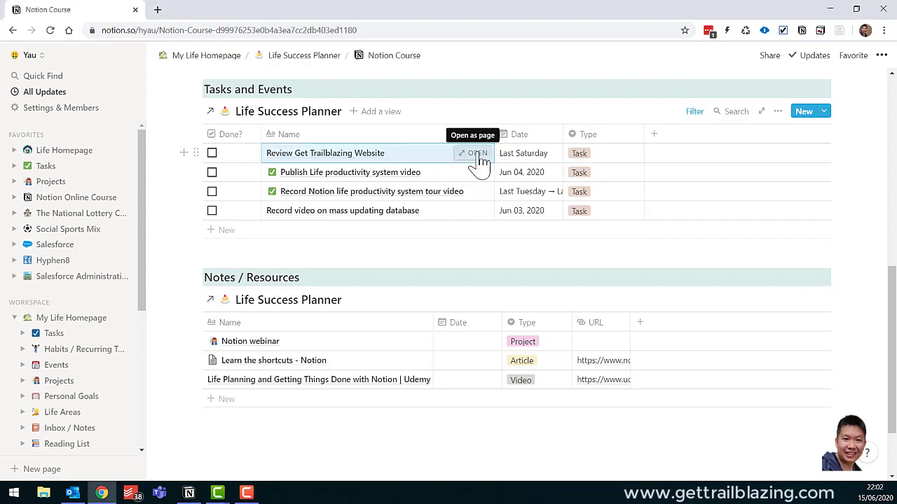
pyautogui.click(479, 160)
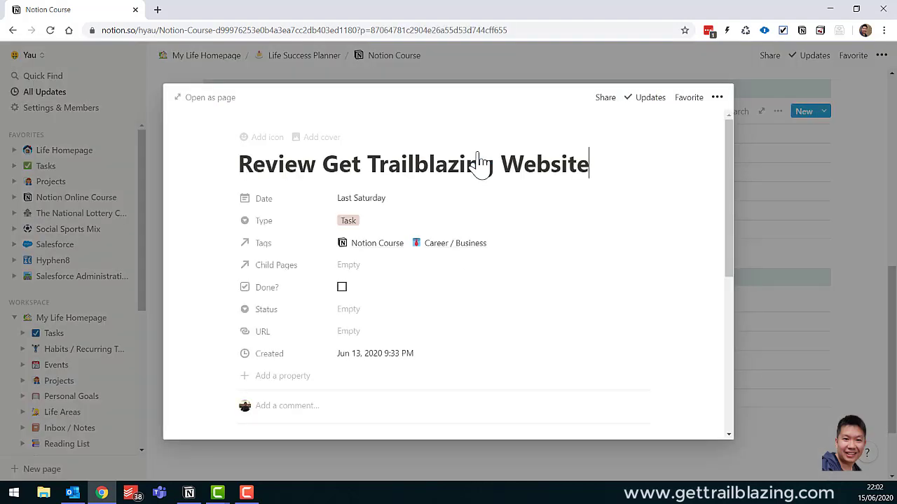
# Open the task's related Career / Business page as a full page.
pyautogui.click(466, 248)
pyautogui.click(386, 300)
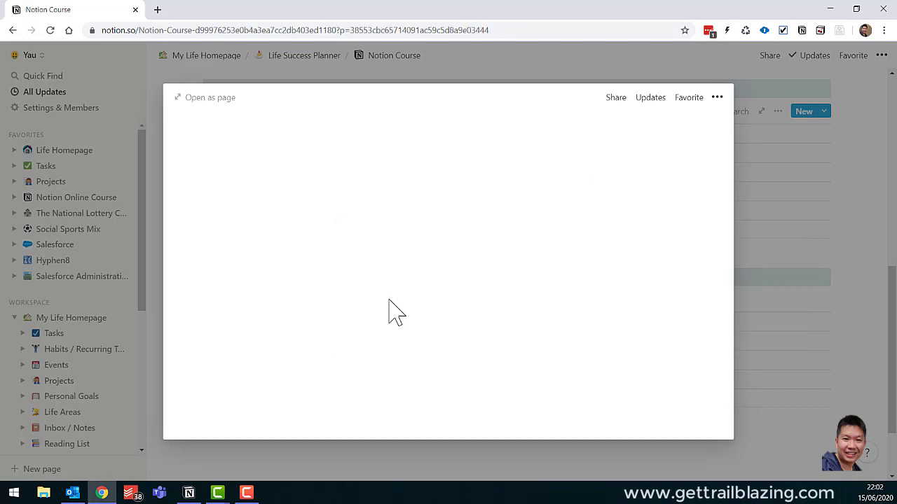
pyautogui.click(210, 98)
# Add a task named "Ask boss for raise" dated June 17, 2020 to the Career / Business page's Tasks and Events table.
pyautogui.scroll(-5, 319, 252)
pyautogui.scroll(-5, 319, 252)
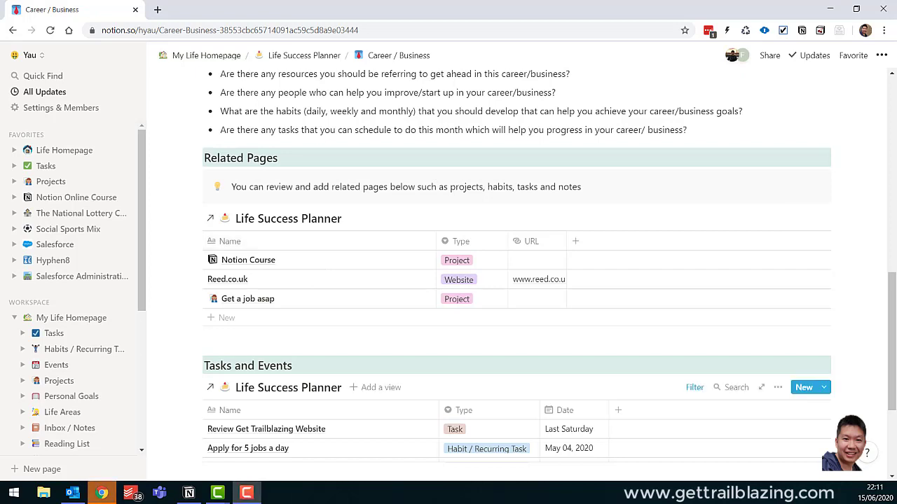
pyautogui.click(800, 389)
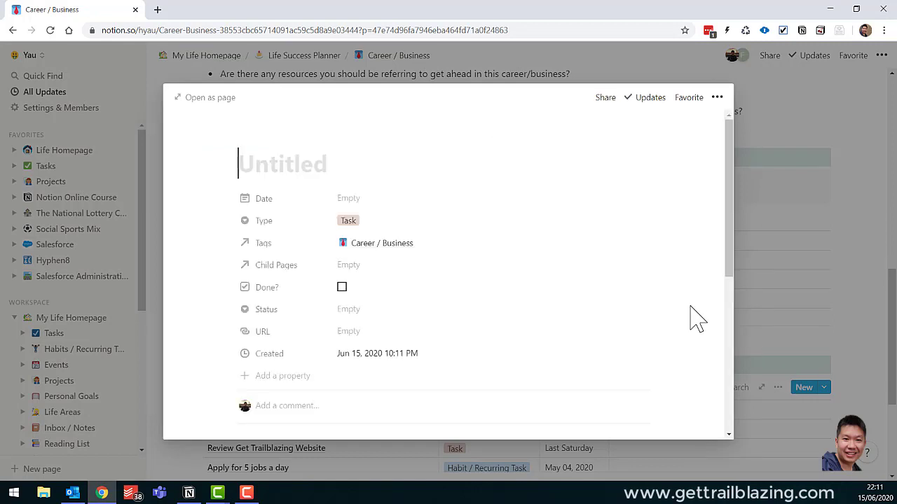
pyautogui.write('Ask boss for raise')
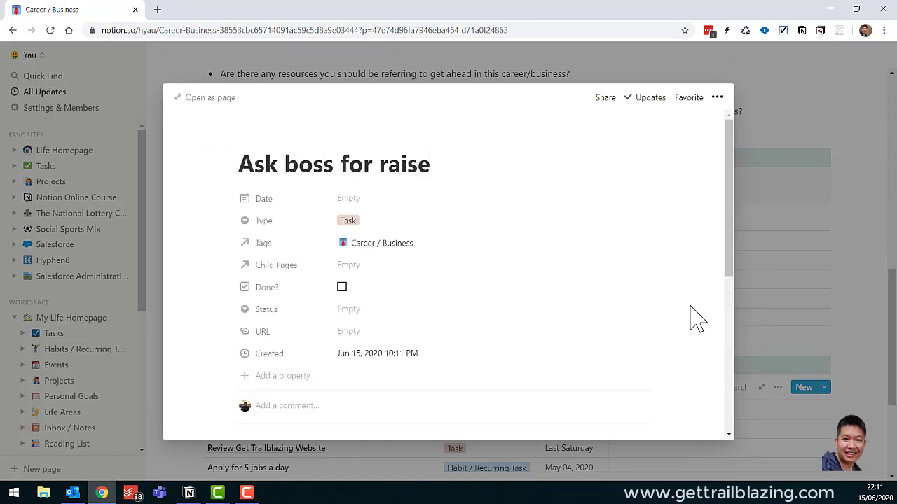
pyautogui.click(348, 199)
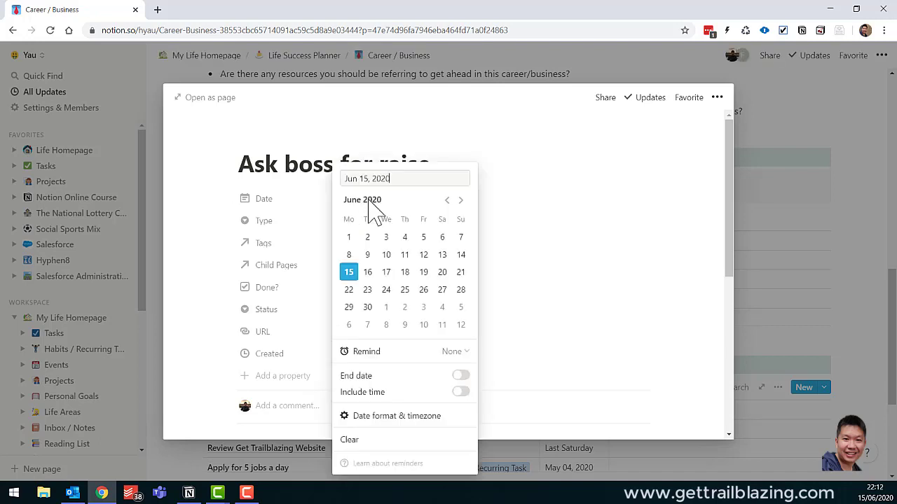
pyautogui.click(386, 272)
pyautogui.click(561, 297)
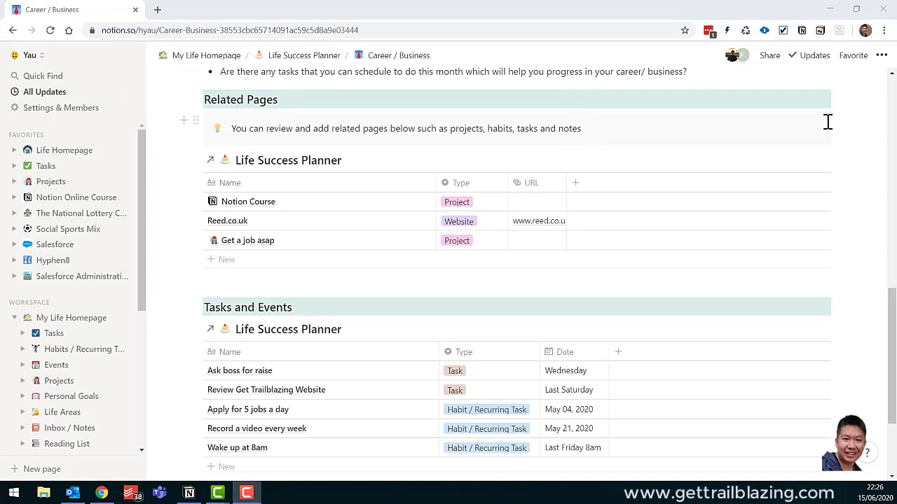
# Open the Life Success Planner's New Project template for editing and view its Tasks and Events section.
pyautogui.click(826, 161)
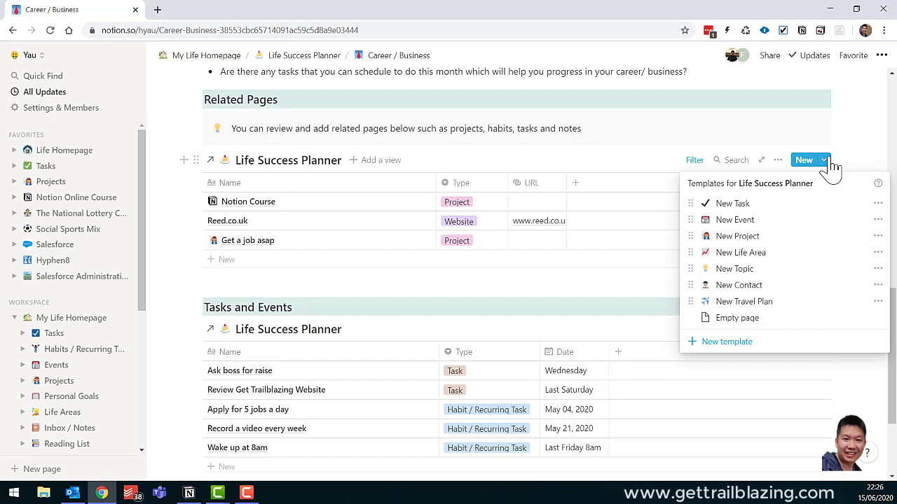
pyautogui.click(878, 236)
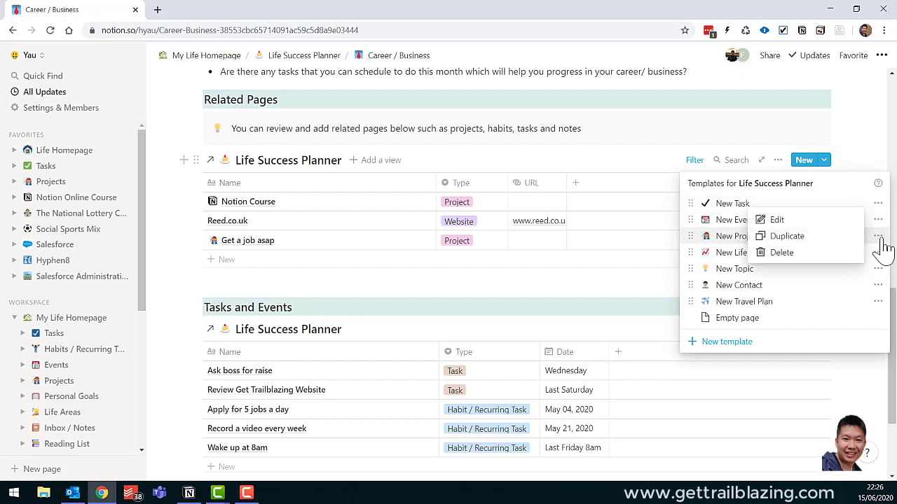
pyautogui.click(789, 223)
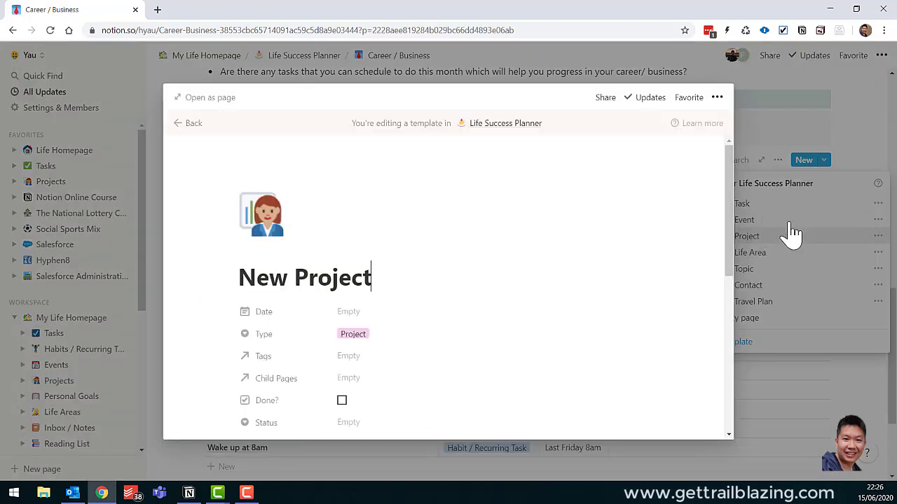
pyautogui.scroll(-10, 657, 231)
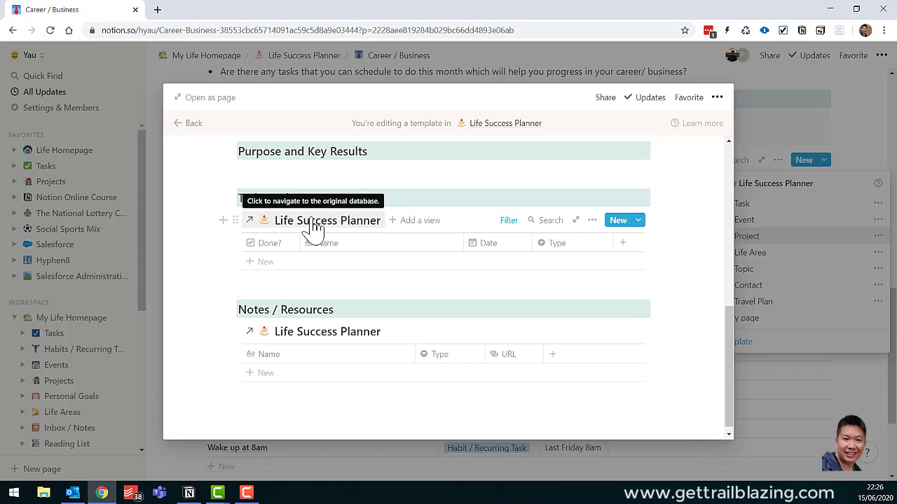
# Inspect the filter on the template's Tasks and Events table, close the template, and open the Related Pages table's filter.
pyautogui.click(510, 221)
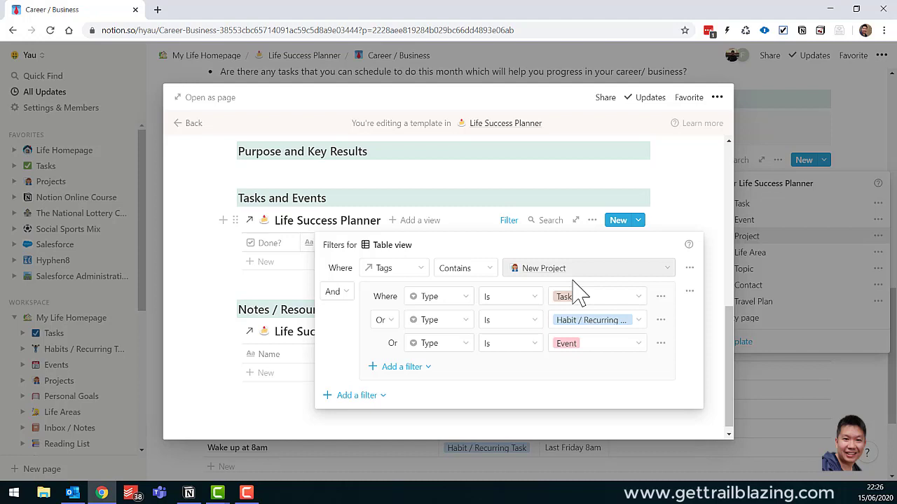
pyautogui.click(705, 226)
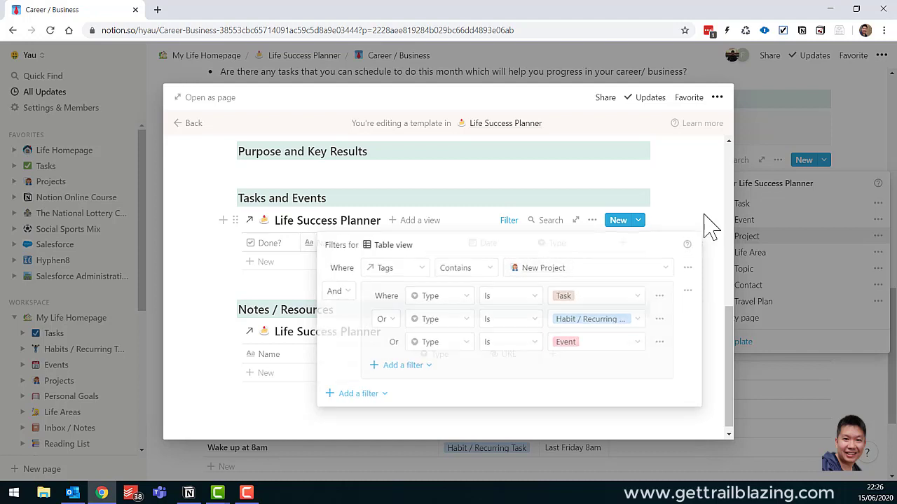
pyautogui.click(782, 386)
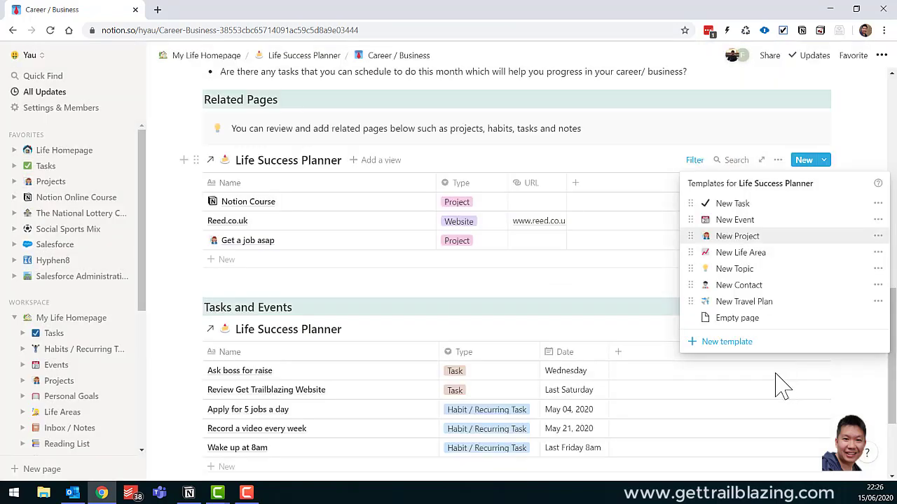
pyautogui.click(609, 291)
pyautogui.click(694, 161)
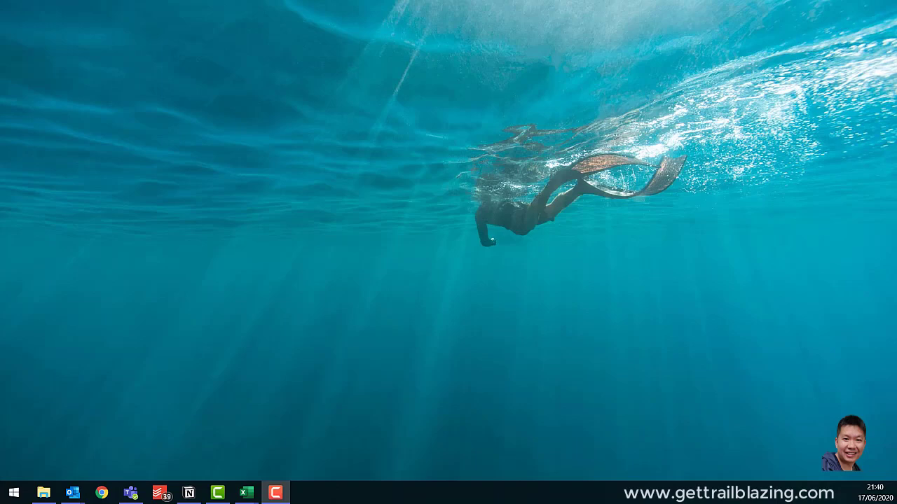
# Open the bookmarked Tasks page in Chrome and add a task named "Task" under Due Tasks and Undated.
pyautogui.click(101, 493)
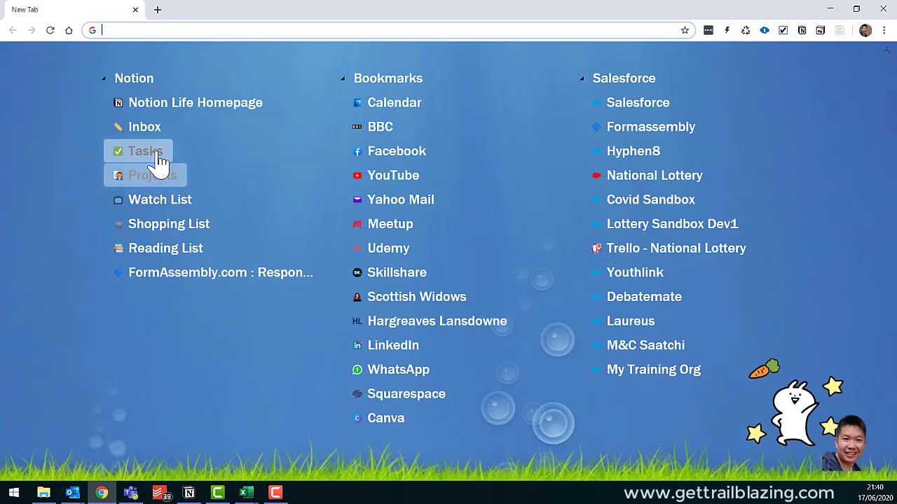
pyautogui.click(153, 153)
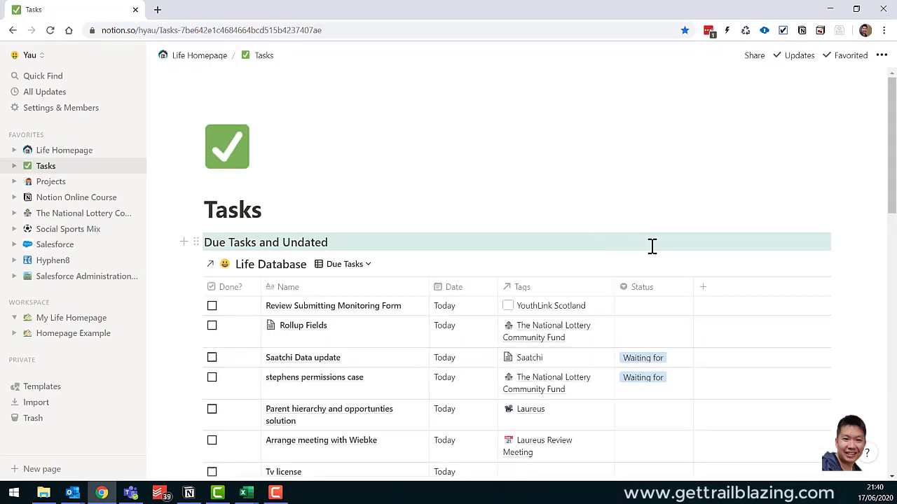
pyautogui.click(804, 265)
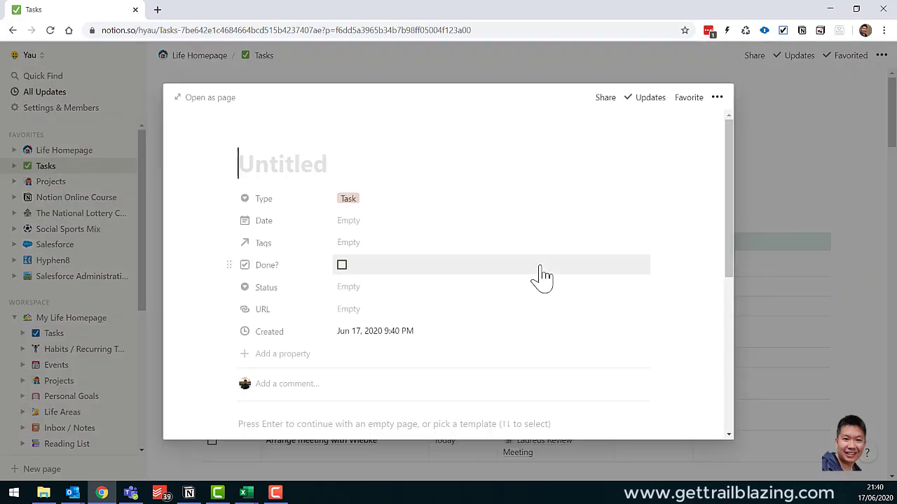
pyautogui.write('Task')
pyautogui.click(759, 263)
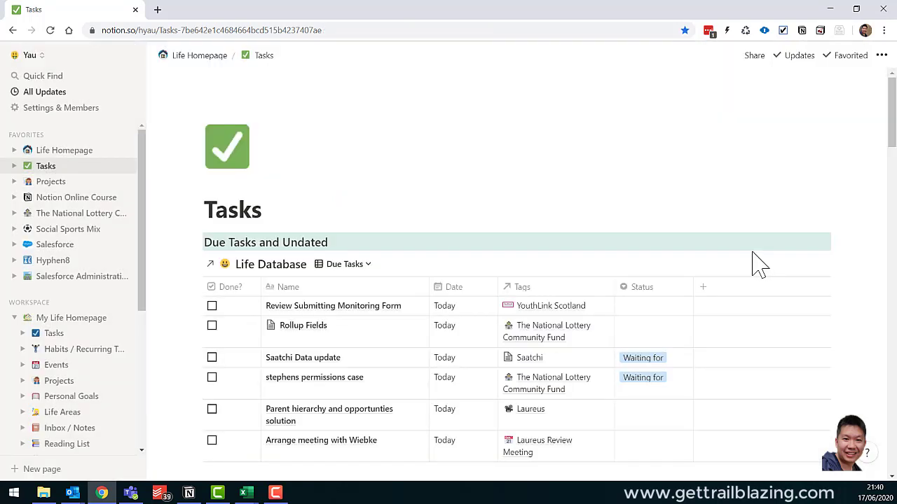
pyautogui.scroll(-4, 750, 252)
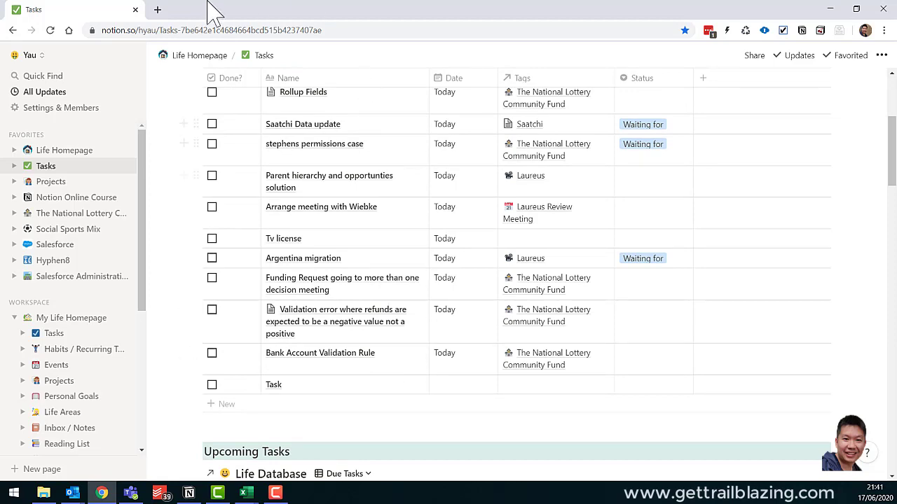
pyautogui.click(157, 10)
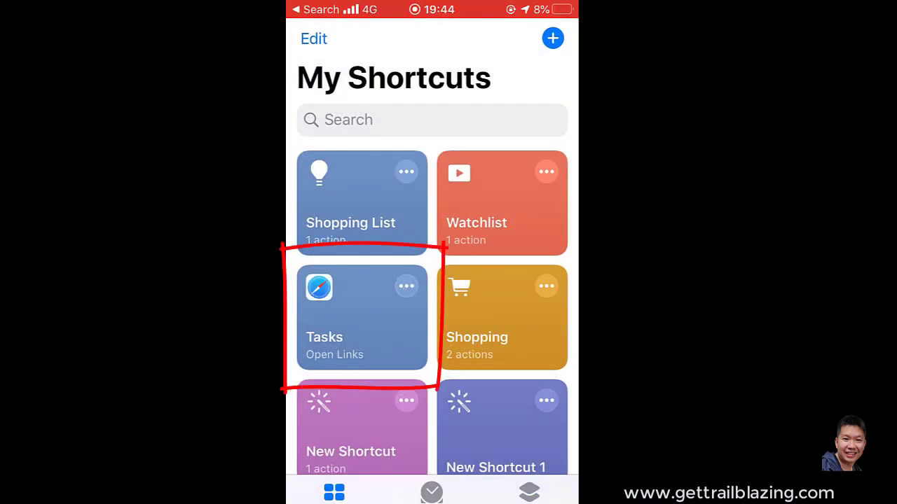
# Open the Notion Tasks page on the phone through its Tasks home-screen shortcut and look through the due tasks.
pyautogui.click(406, 286)
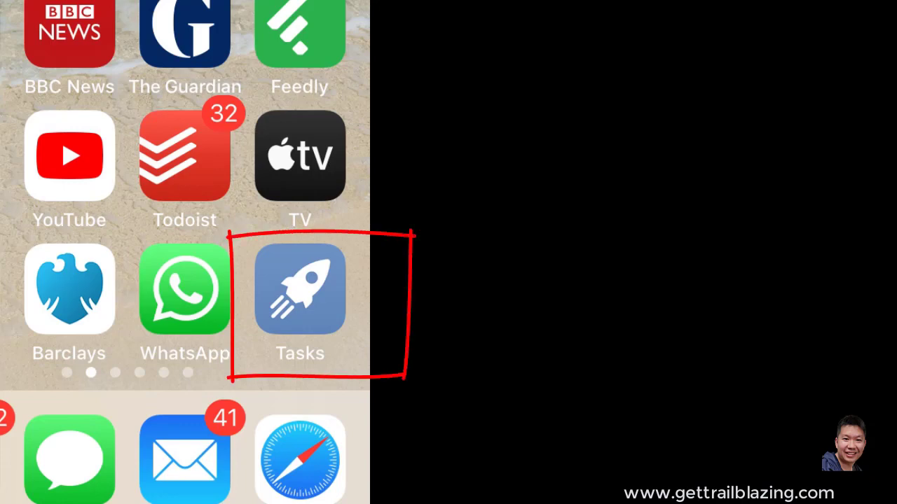
pyautogui.click(300, 289)
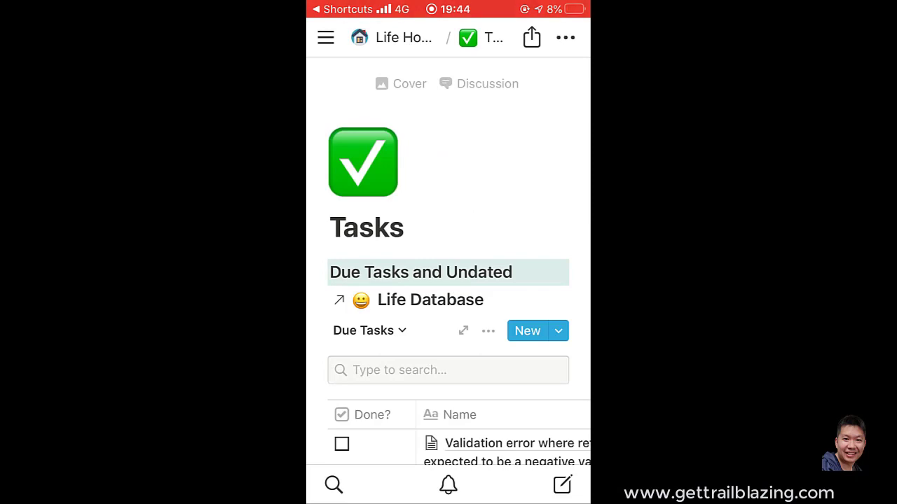
pyautogui.scroll(-5, 449, 281)
pyautogui.scroll(-15, 449, 266)
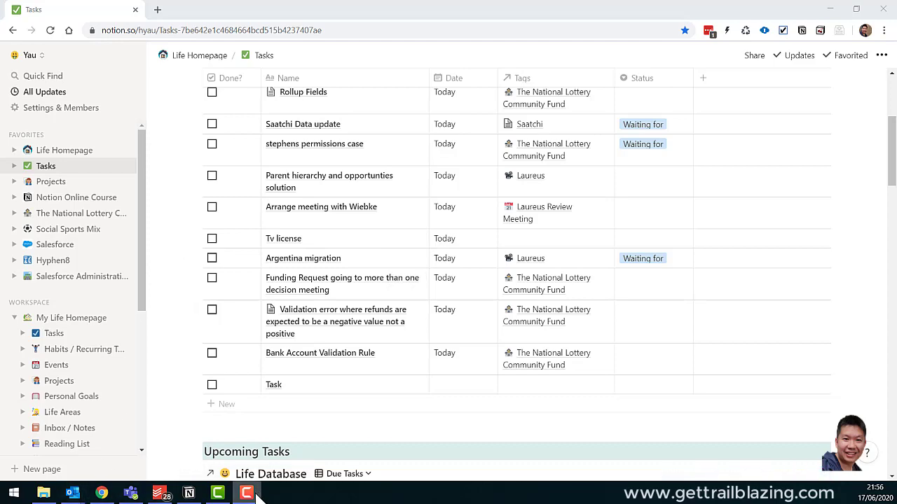
# Switch to Todoist and add a task named "Quit Todist and use Notion" due Jun 18.
pyautogui.click(160, 493)
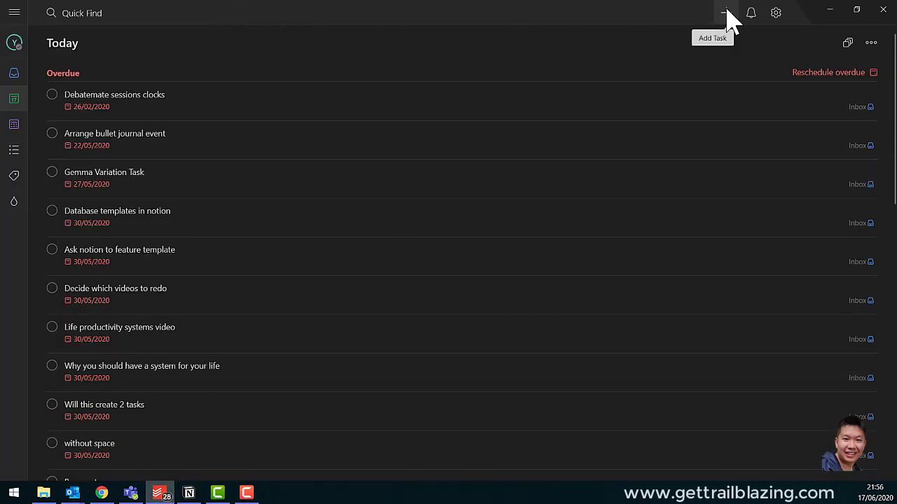
pyautogui.click(725, 14)
pyautogui.write('Quit Tod')
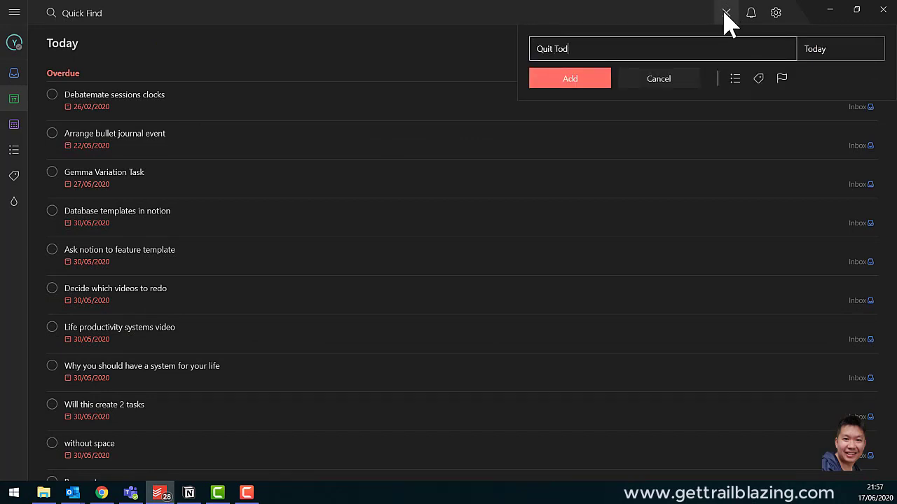
pyautogui.write('ist and use Notion')
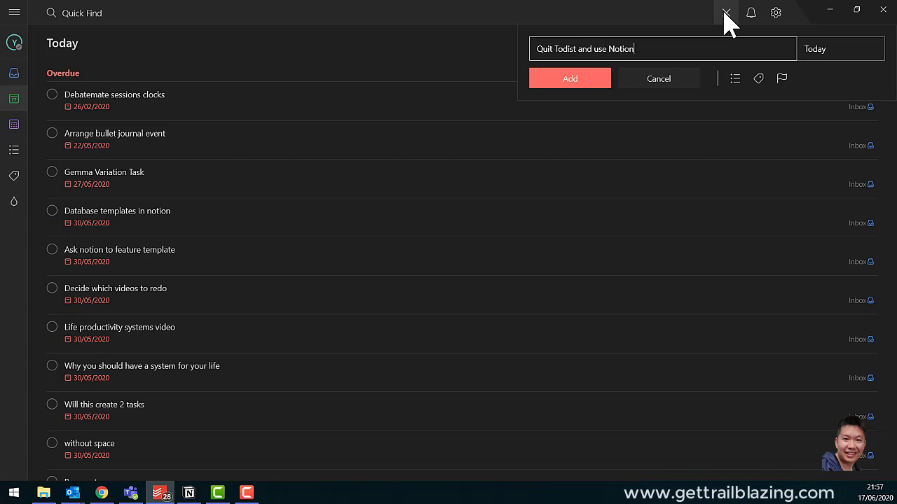
pyautogui.click(815, 49)
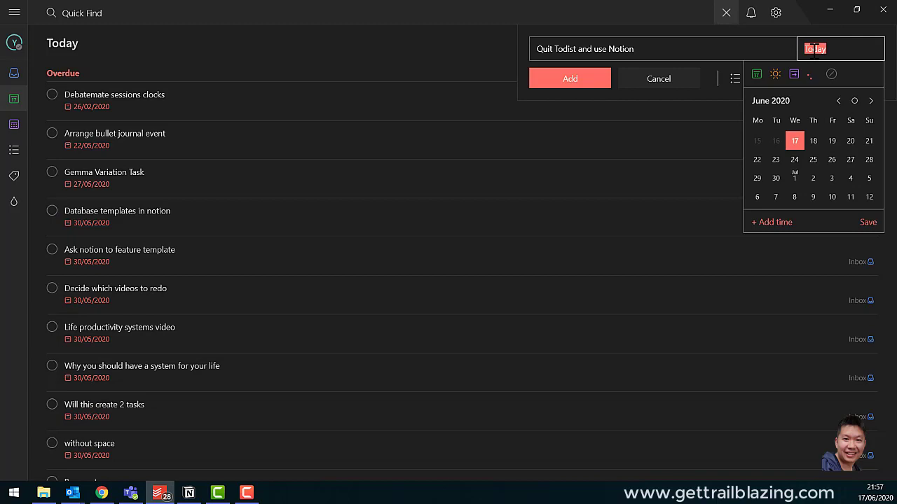
pyautogui.click(812, 141)
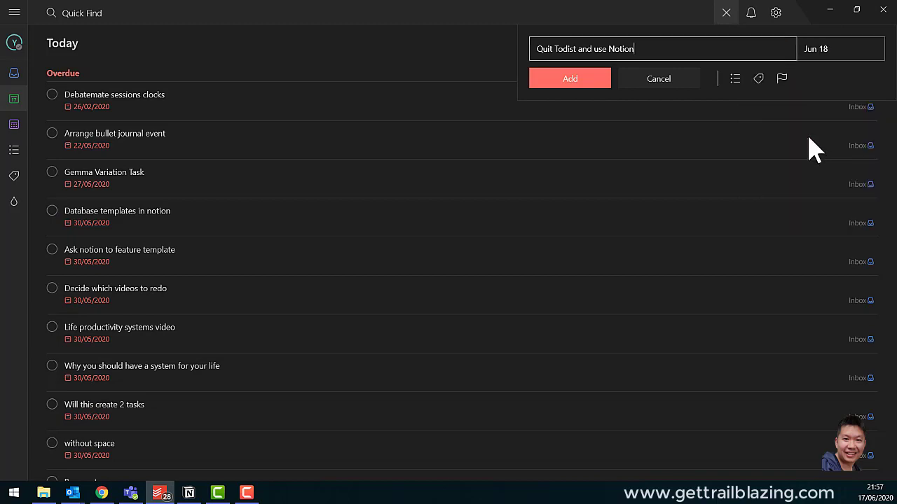
pyautogui.click(580, 82)
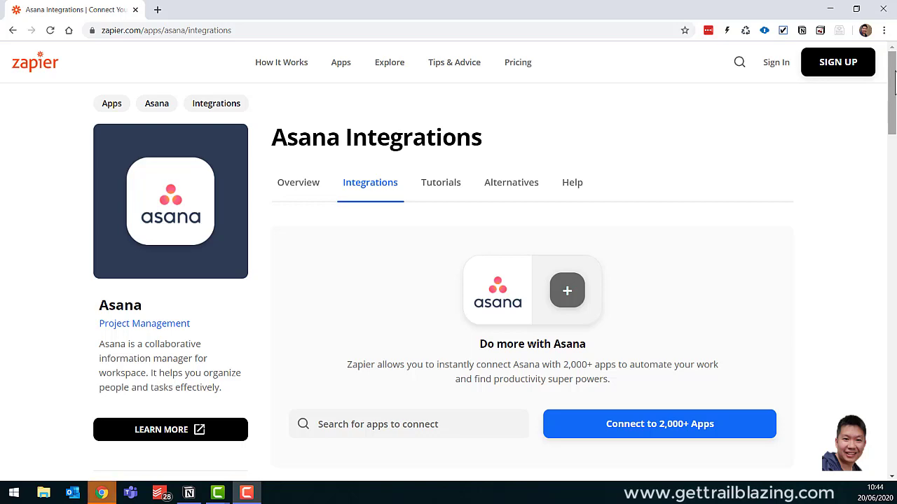
# Look through the Asana integrations page on Zapier.
pyautogui.moveTo(894, 81); pyautogui.dragTo(893, 202)
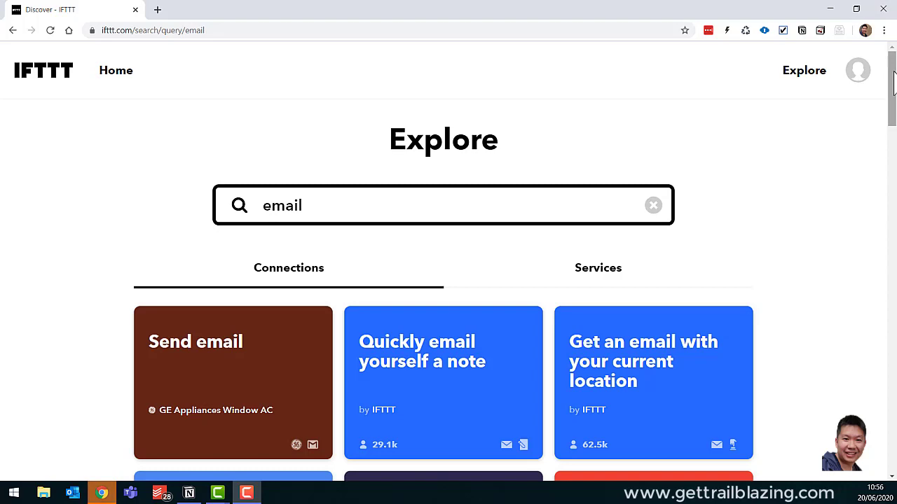
# Look through the email connections on IFTTT.
pyautogui.moveTo(893, 80); pyautogui.dragTo(890, 187)
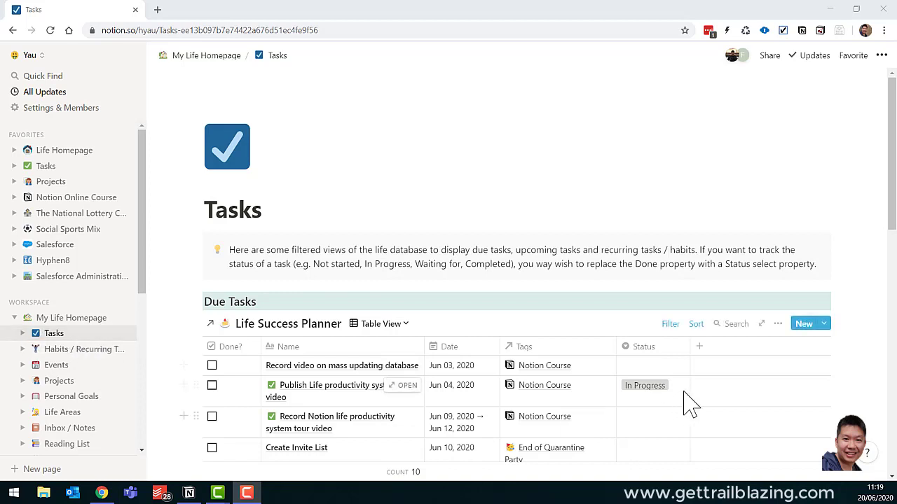
# Create a task named "Make a Victoria Sponge" from the New Task template in the Due Tasks table.
pyautogui.click(825, 324)
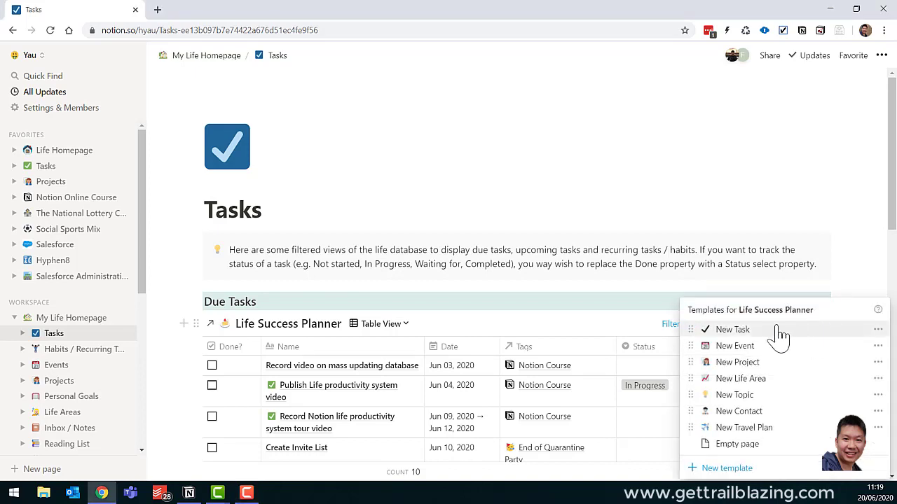
pyautogui.click(731, 335)
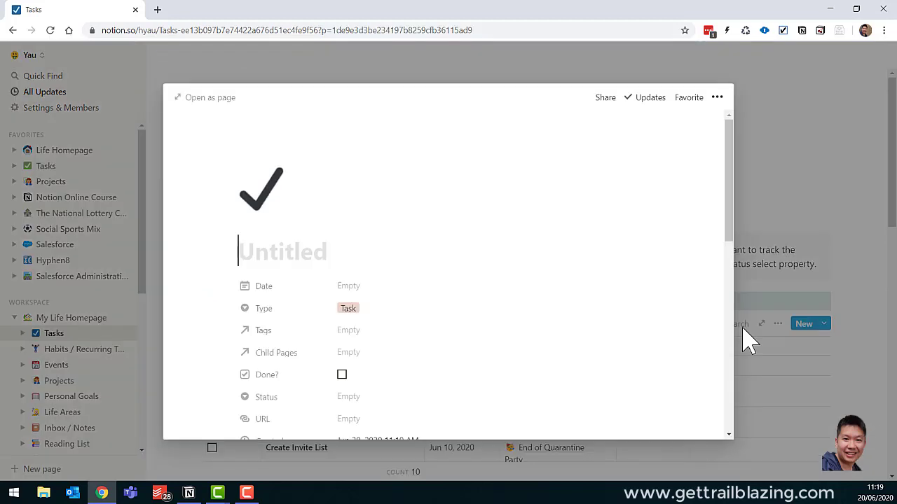
pyautogui.write('Make a Victo')
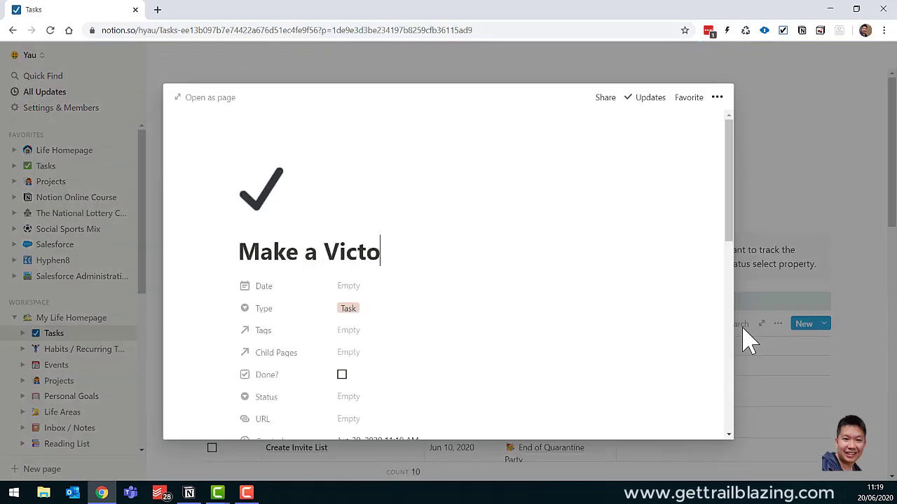
pyautogui.write('ria Sponge')
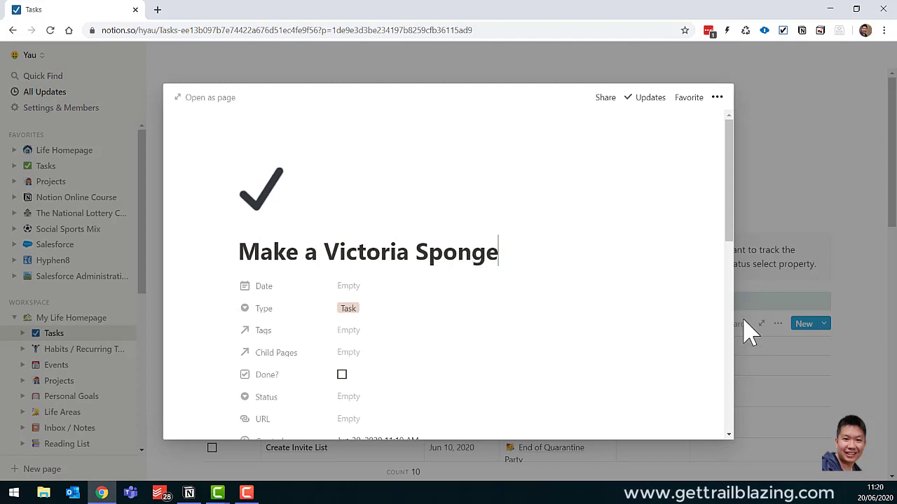
# Add a sub task named "Buy Ingredients" to the Make a Victoria Sponge task.
pyautogui.scroll(-5, 621, 194)
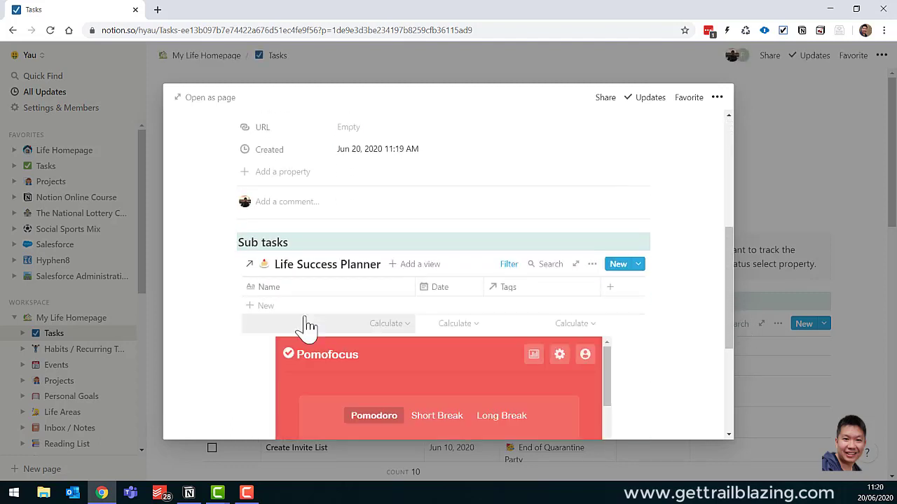
pyautogui.click(301, 309)
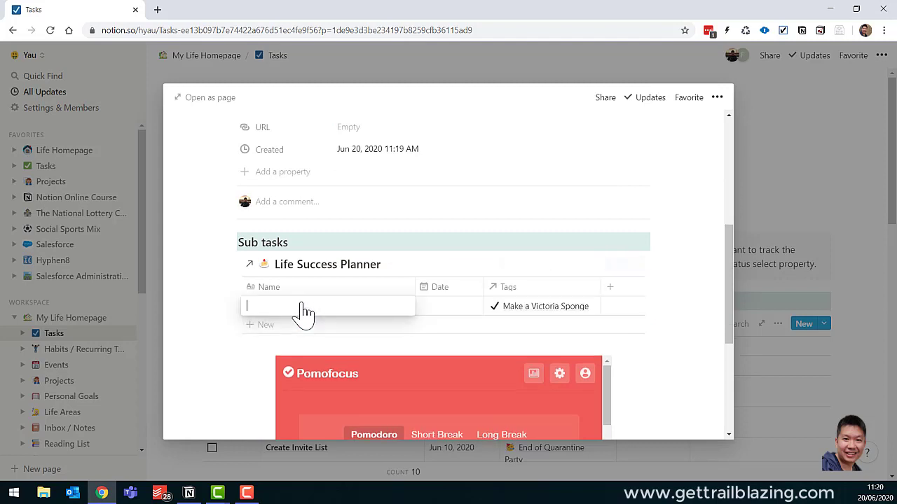
pyautogui.write('Bu')
pyautogui.write('Ingredien')
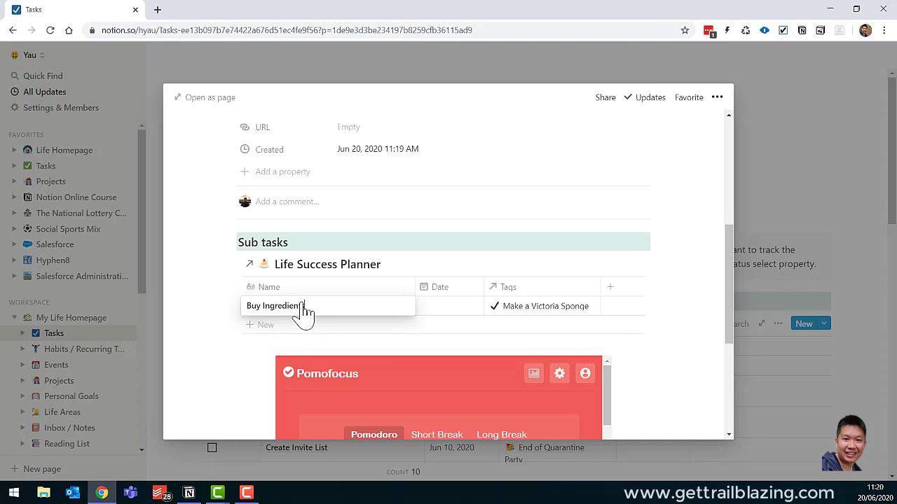
pyautogui.press('Tab')
pyautogui.press('Tab')
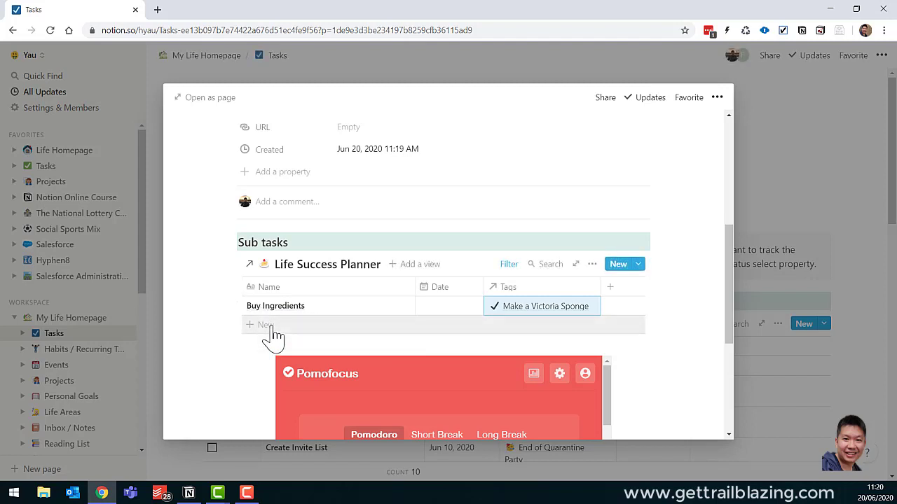
# Add two more sub tasks named "Preheat oven" and "Mix Ingredients" to the Make a Victoria Sponge task.
pyautogui.click(273, 334)
pyautogui.click(273, 328)
pyautogui.write('Preheat oven')
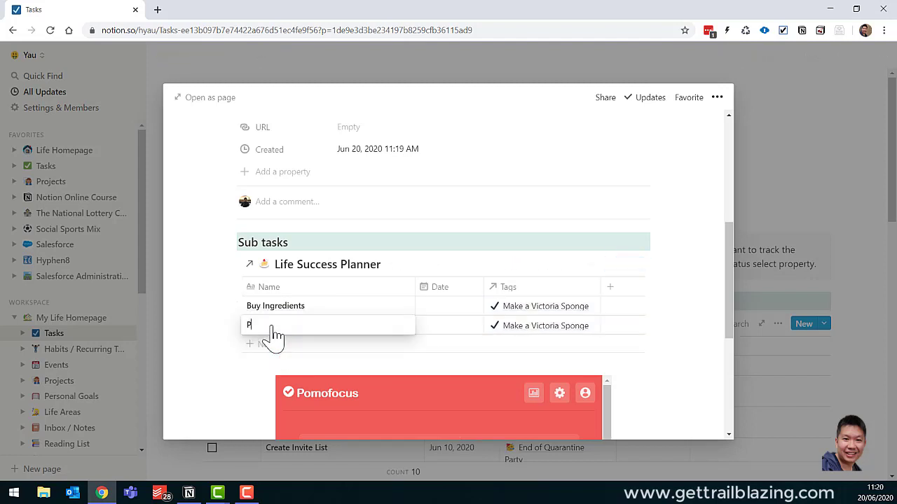
pyautogui.press('Tab')
pyautogui.press('Tab')
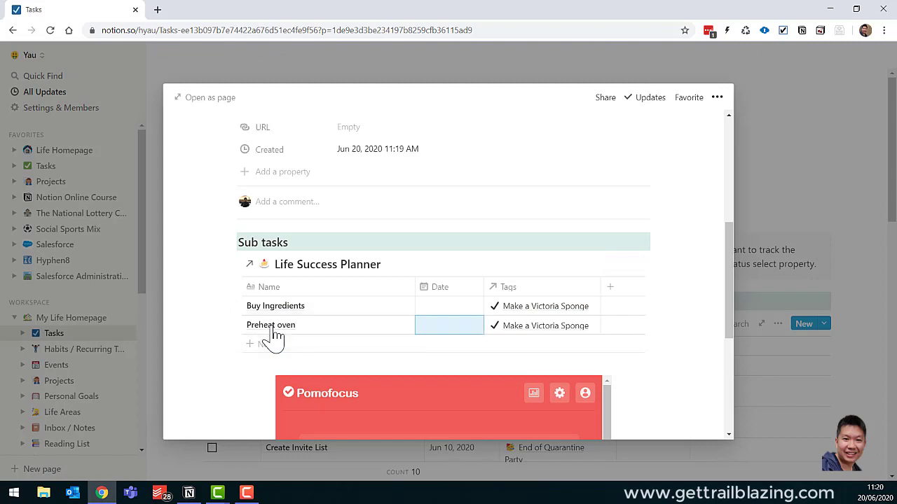
pyautogui.click(269, 344)
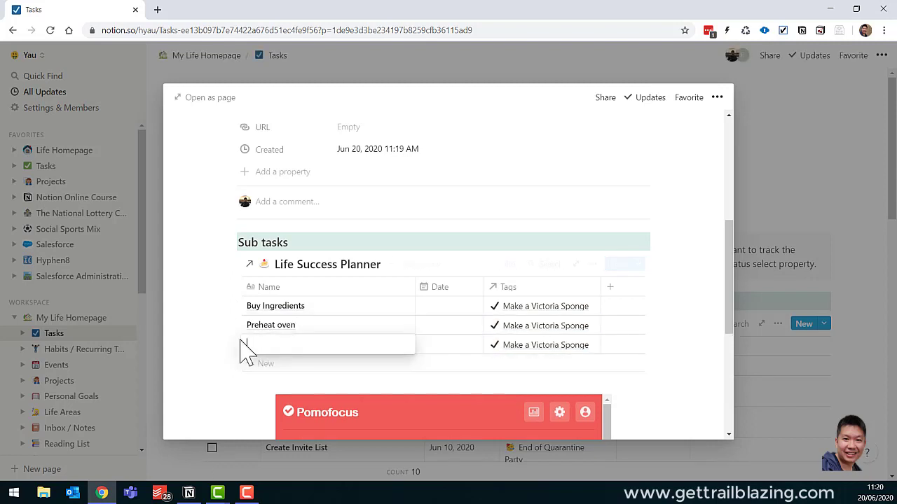
pyautogui.write('Mix Ingredients')
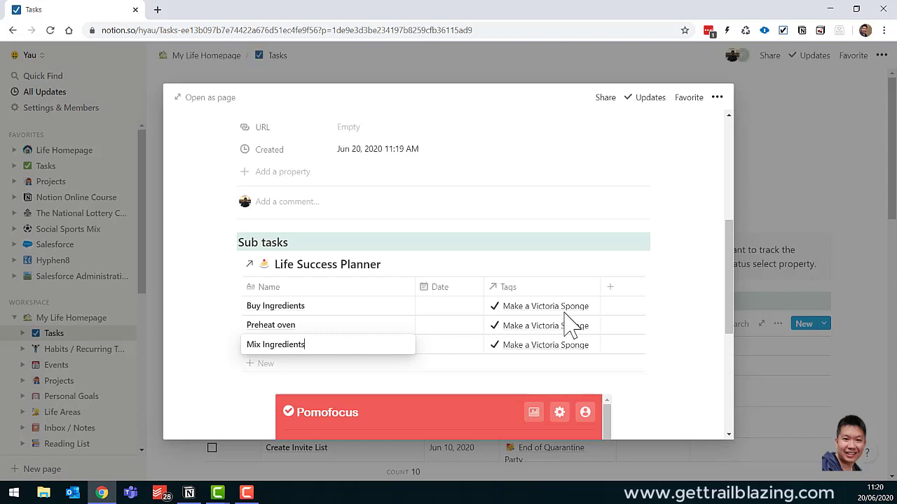
pyautogui.press('Escape')
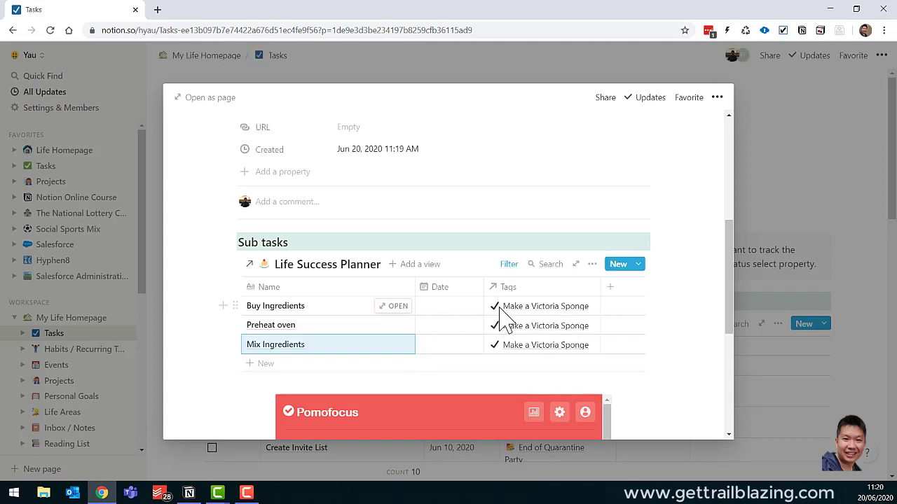
# Check the filter of the Sub tasks table, and start and stop the Pomofocus timer embedded in the task page.
pyautogui.click(509, 264)
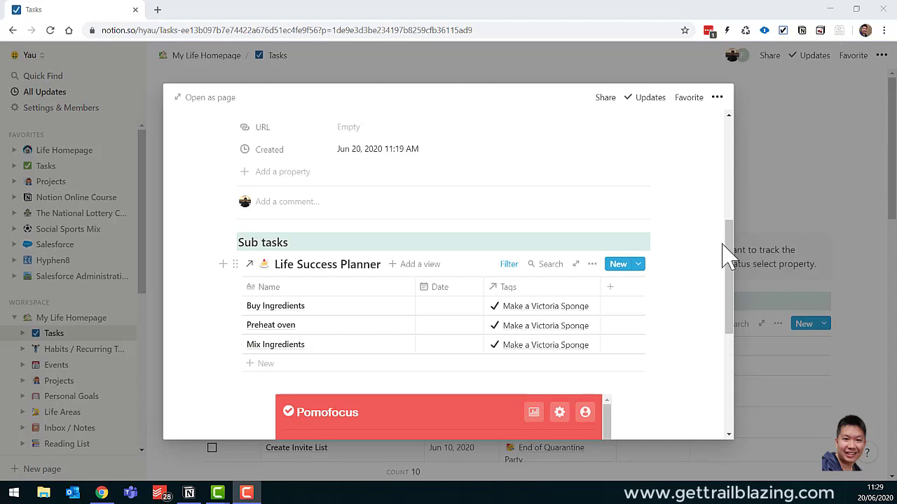
pyautogui.moveTo(729, 240); pyautogui.dragTo(722, 333)
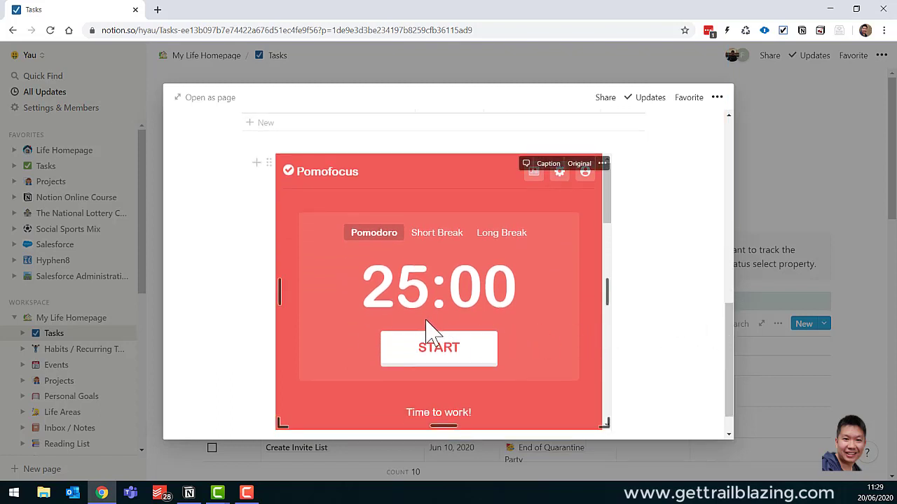
pyautogui.click(419, 356)
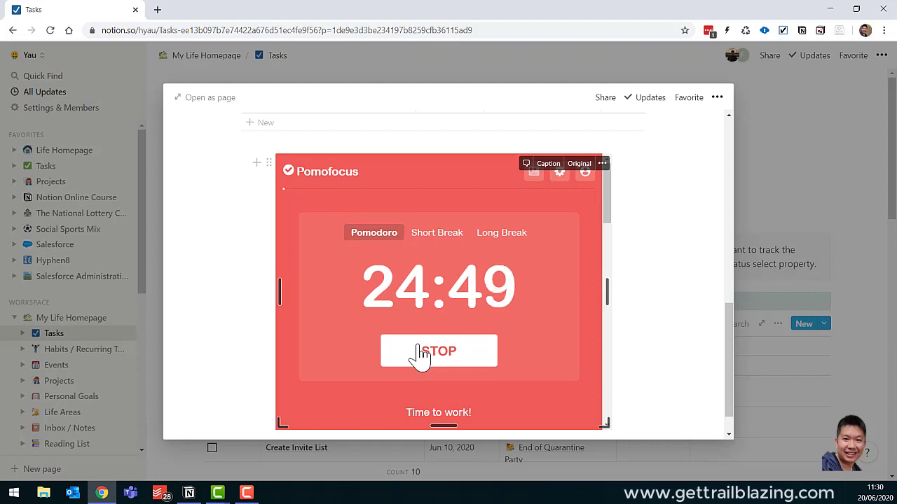
pyautogui.click(420, 353)
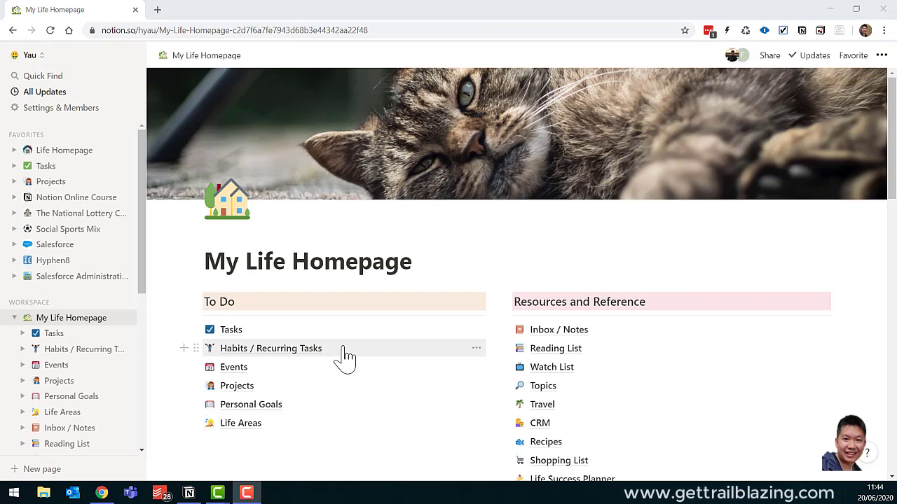
# On the Habits / Recurring Tasks page, set the date of the due habit "Clean House" to Jun 20, 2020.
pyautogui.click(308, 349)
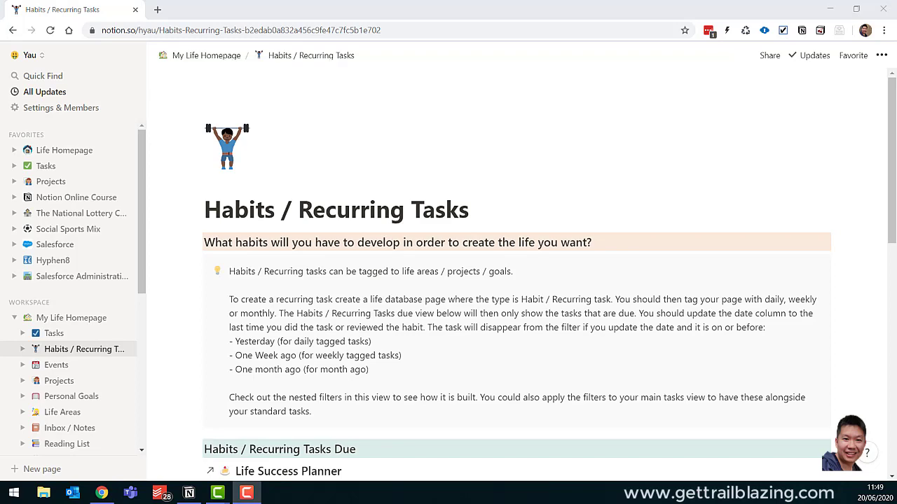
pyautogui.moveTo(891, 98); pyautogui.dragTo(887, 180)
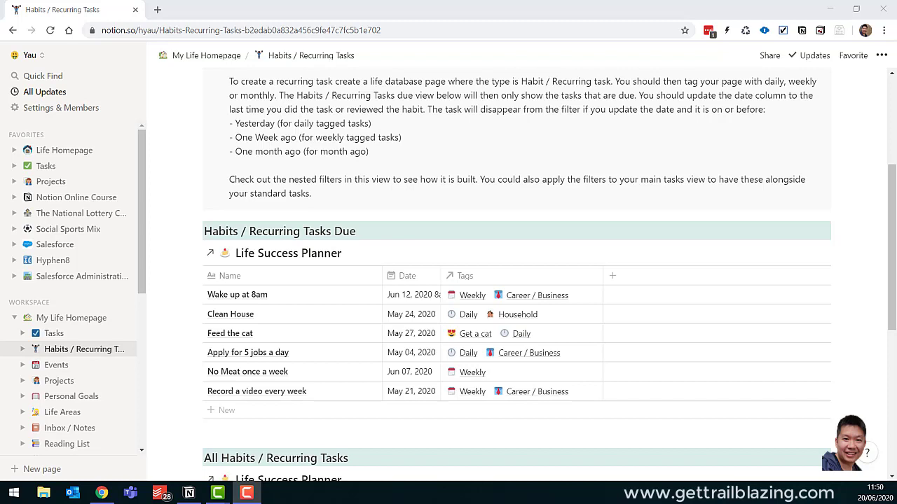
pyautogui.click(406, 315)
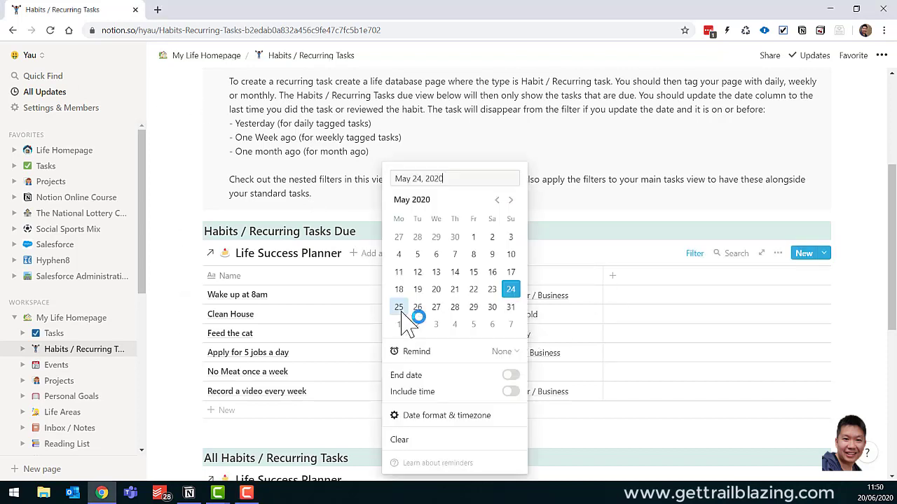
pyautogui.click(511, 201)
pyautogui.click(493, 274)
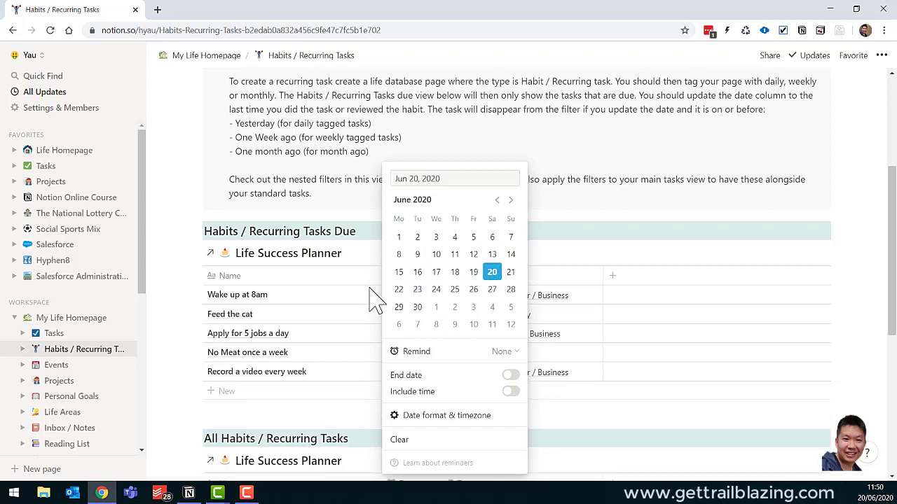
pyautogui.click(63, 298)
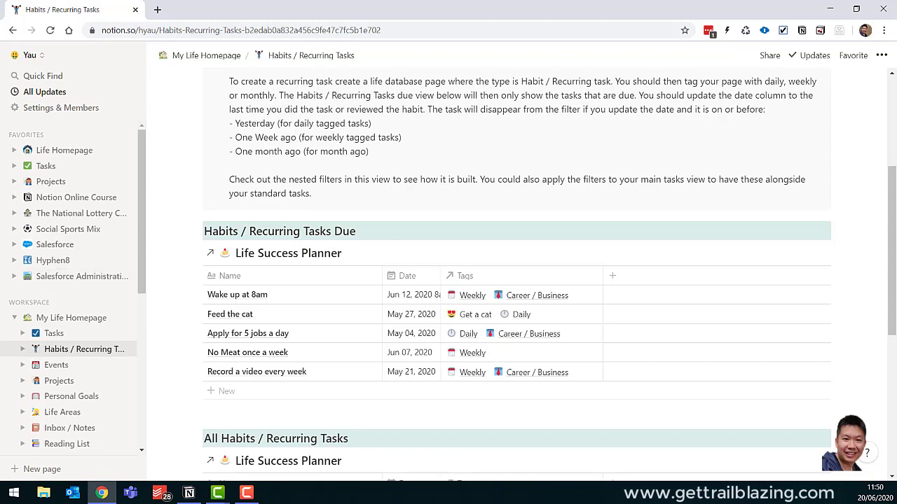
pyautogui.press('F10')
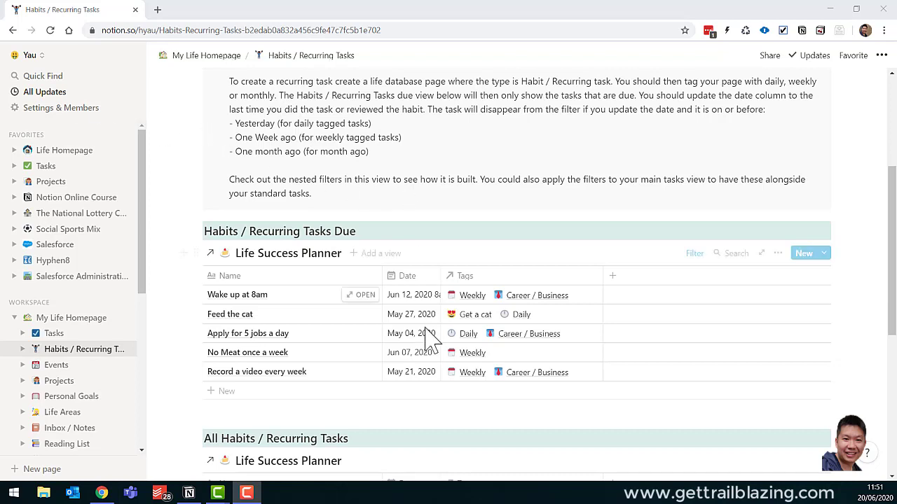
# Set the date of the due habit "Record a video every week" to Jun 11, 2020, and change it to Jun 18, 2020.
pyautogui.click(411, 379)
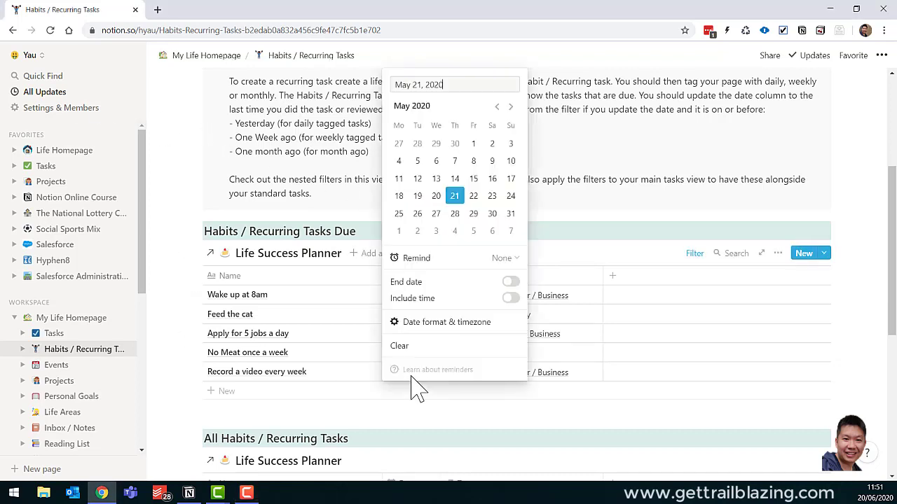
pyautogui.click(511, 107)
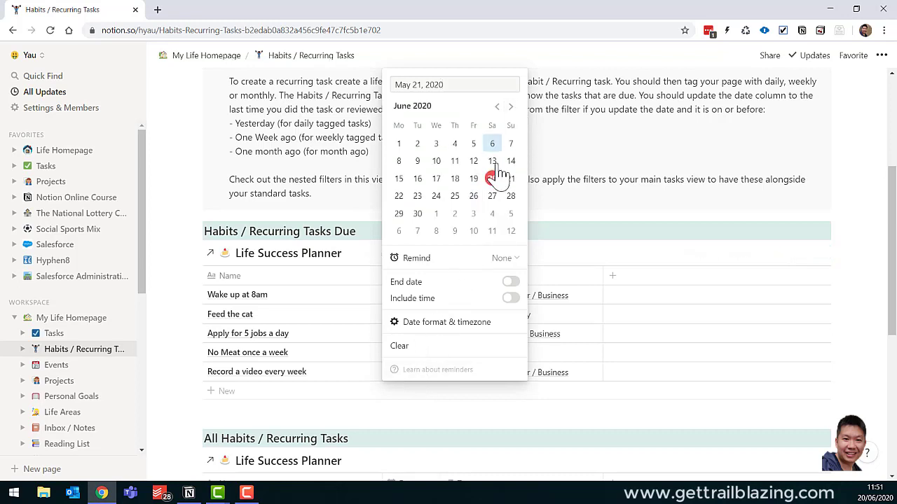
pyautogui.click(462, 162)
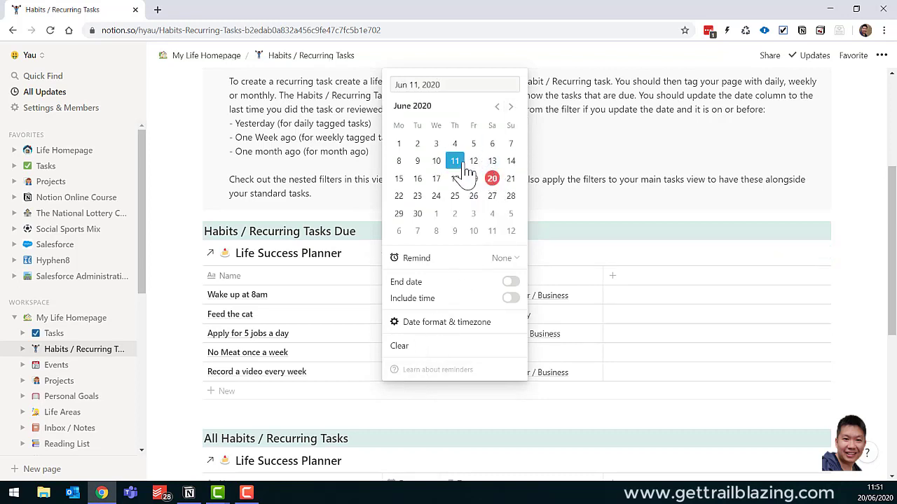
pyautogui.click(369, 261)
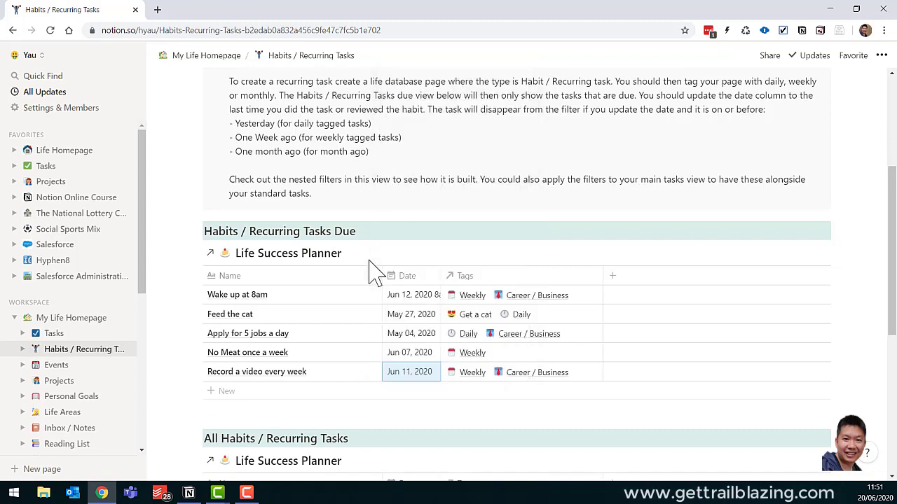
pyautogui.press('Return')
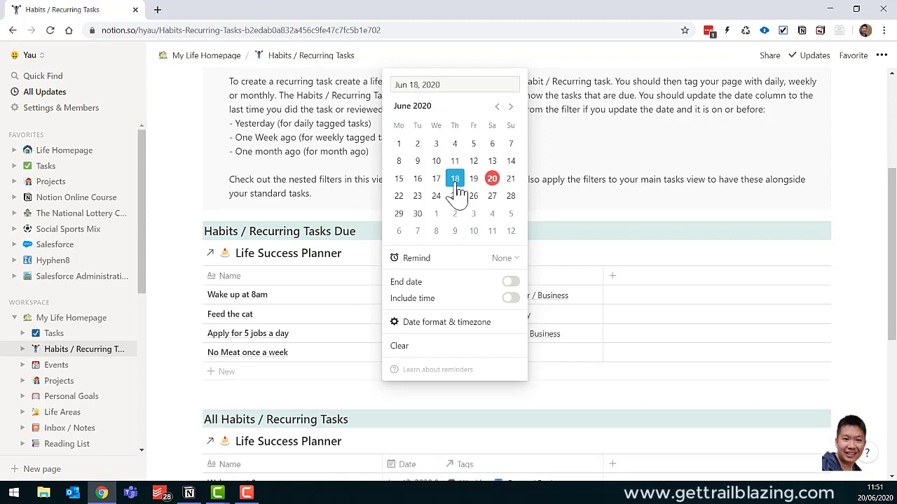
pyautogui.click(330, 285)
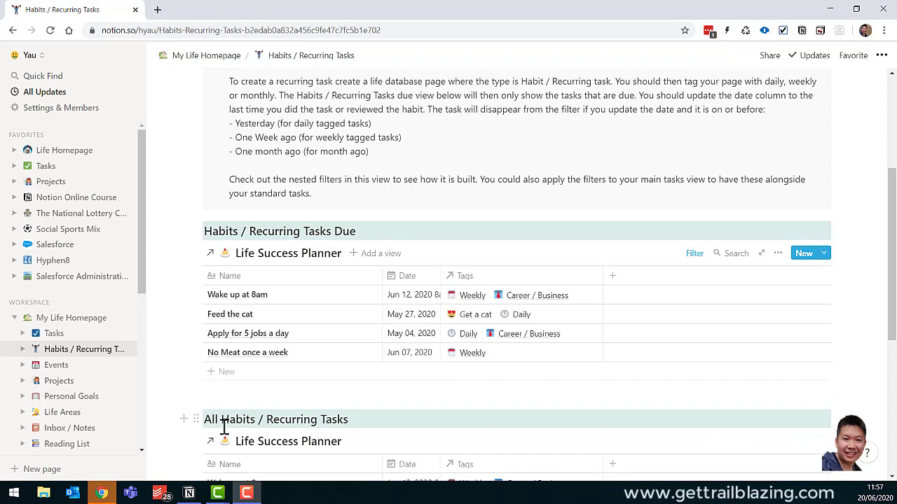
# Open the "Feed the cat" habit and view its Type options and Tags, leaving them as they are.
pyautogui.click(365, 314)
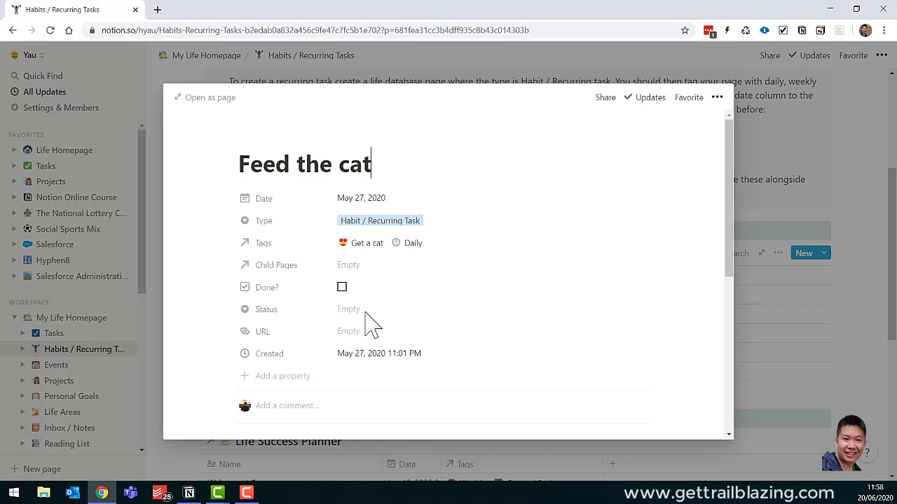
pyautogui.click(404, 223)
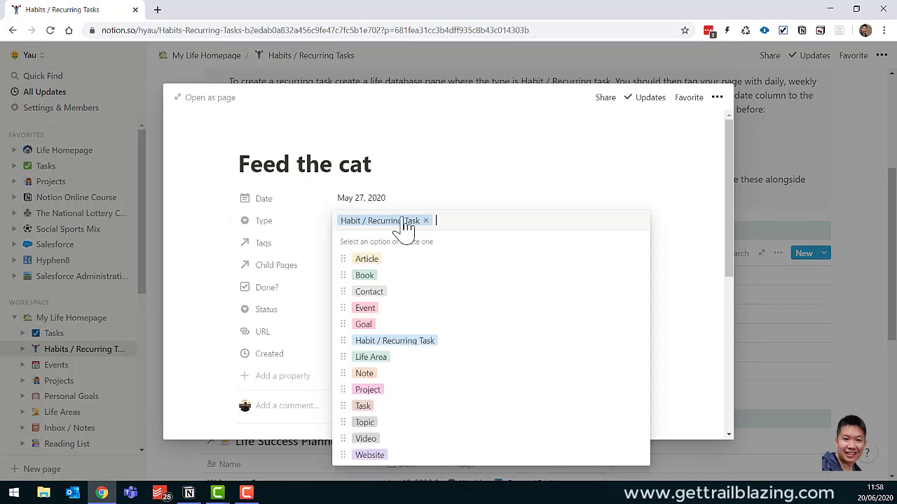
pyautogui.press('Escape')
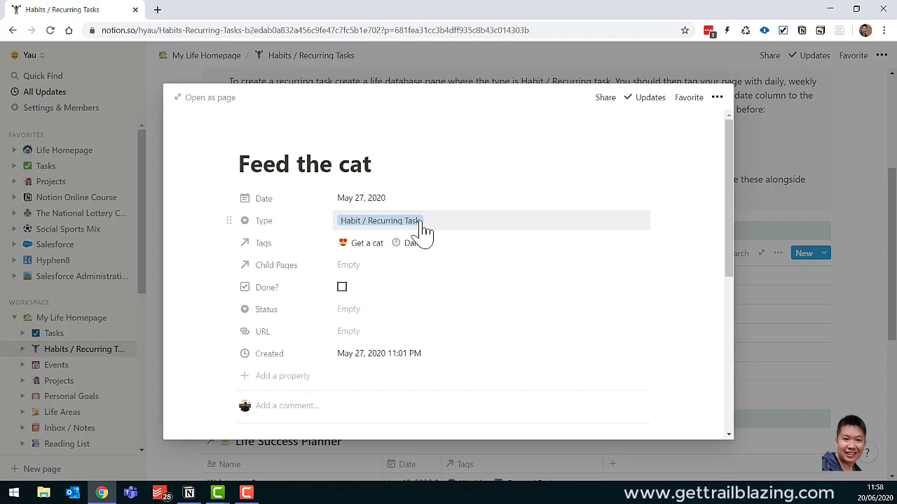
pyautogui.click(776, 220)
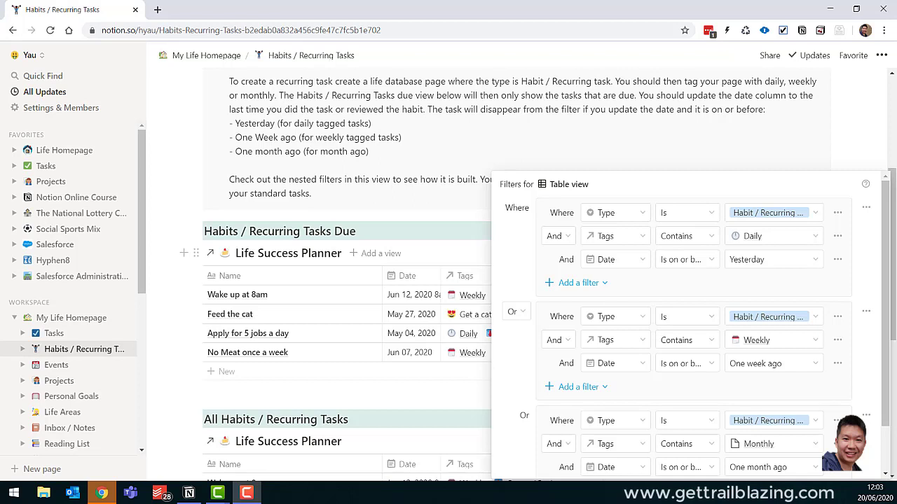
# Look through the nested daily, weekly and monthly filters of the Habits / Recurring Tasks Due view.
pyautogui.scroll(-2, 519, 422)
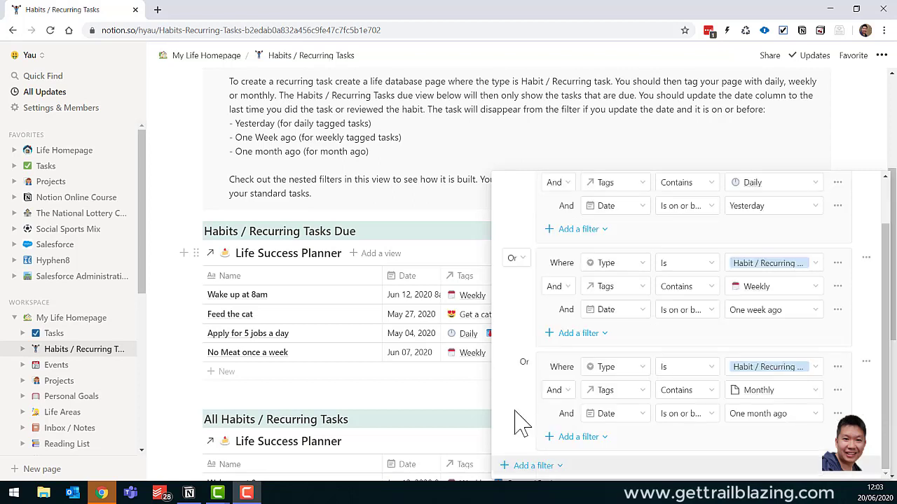
# View the filter group option and the And/Or operator choices between the filter groups of the Habits / Recurring Tasks Due view.
pyautogui.click(541, 467)
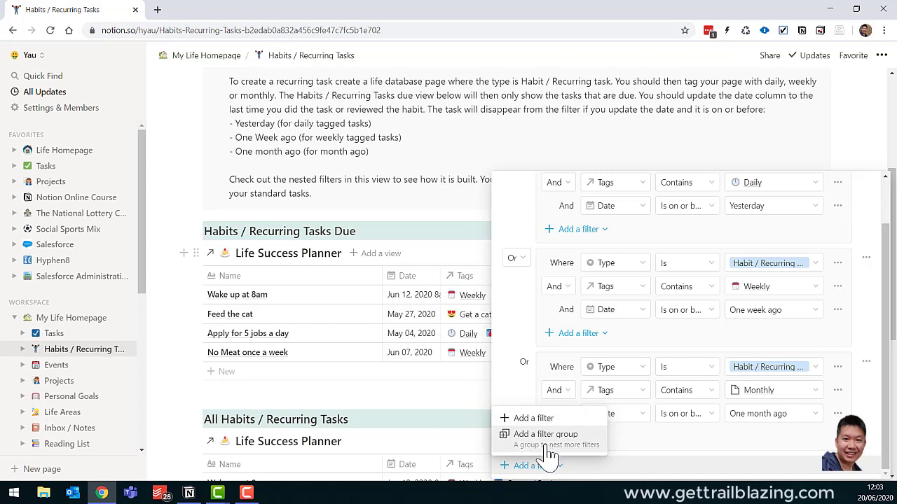
pyautogui.click(544, 456)
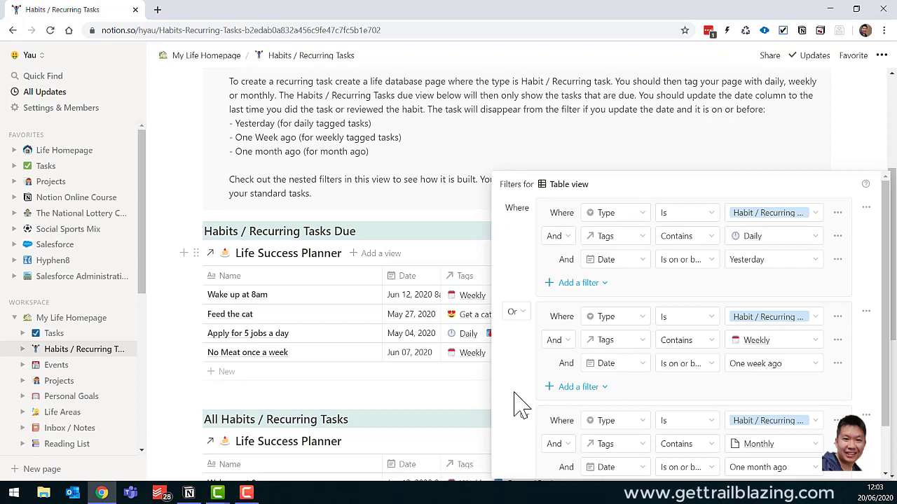
pyautogui.click(516, 313)
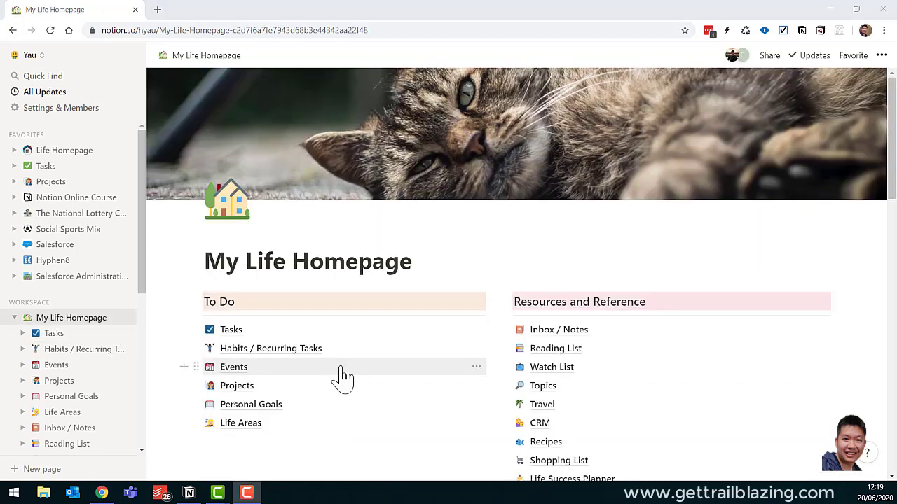
# Open the Events page, create an event from the New Event template, look through its Agenda and Tasks sections, and close it.
pyautogui.click(344, 376)
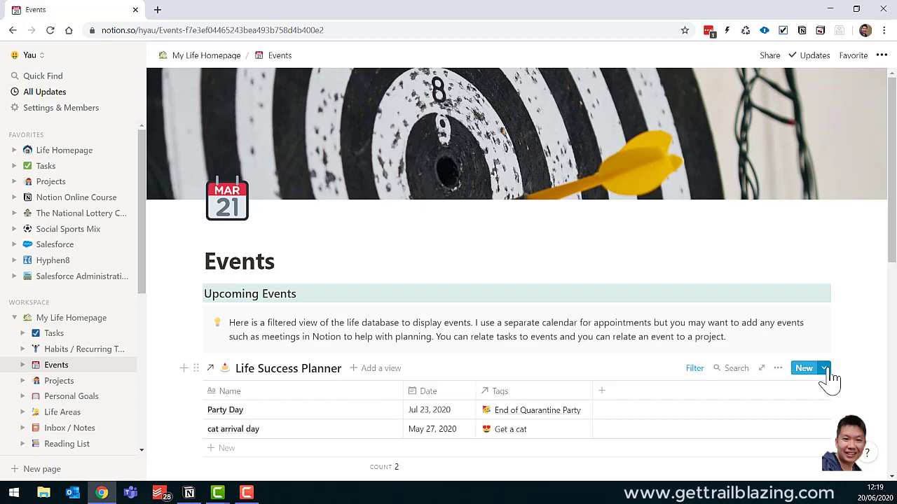
pyautogui.click(824, 369)
pyautogui.click(739, 347)
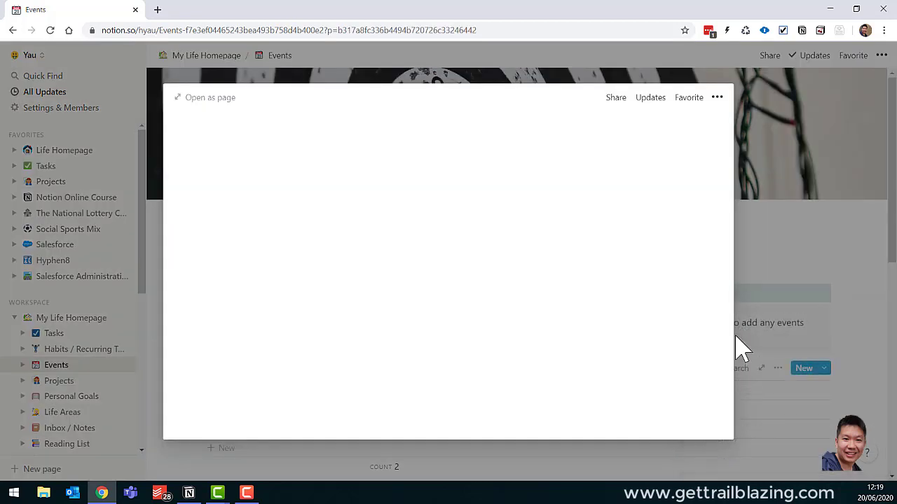
pyautogui.scroll(-5, 579, 248)
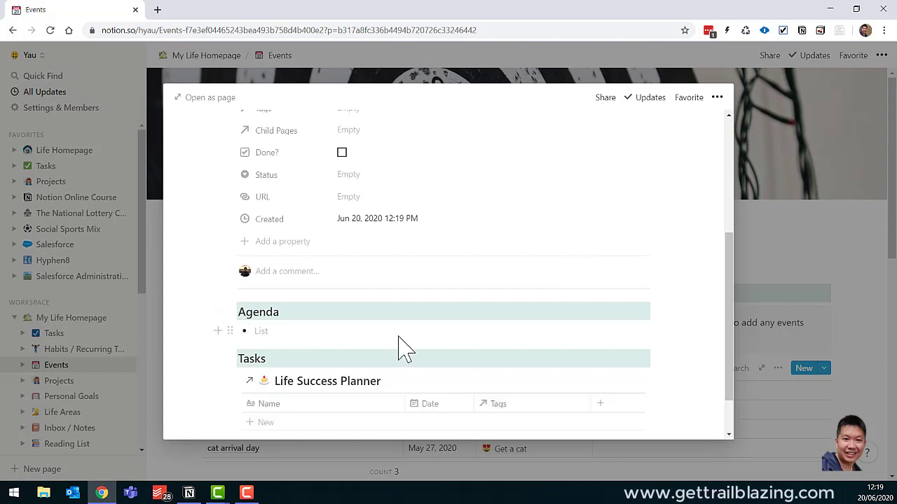
pyautogui.scroll(-2, 400, 346)
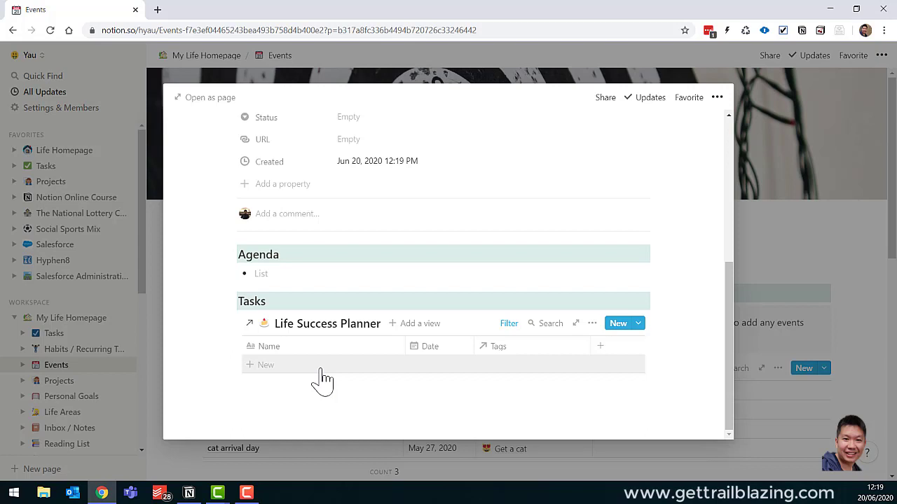
pyautogui.click(758, 375)
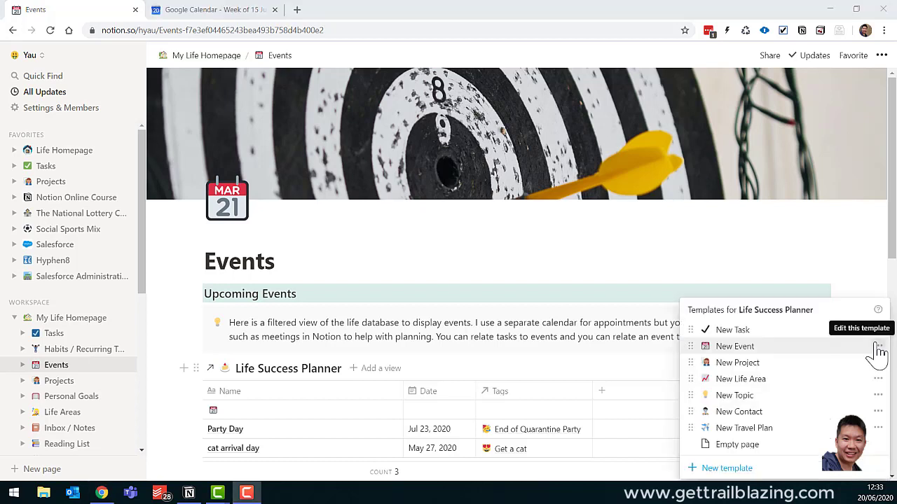
# Open the New Event template of the Life Success Planner for editing and look through its contents.
pyautogui.click(877, 348)
pyautogui.click(772, 331)
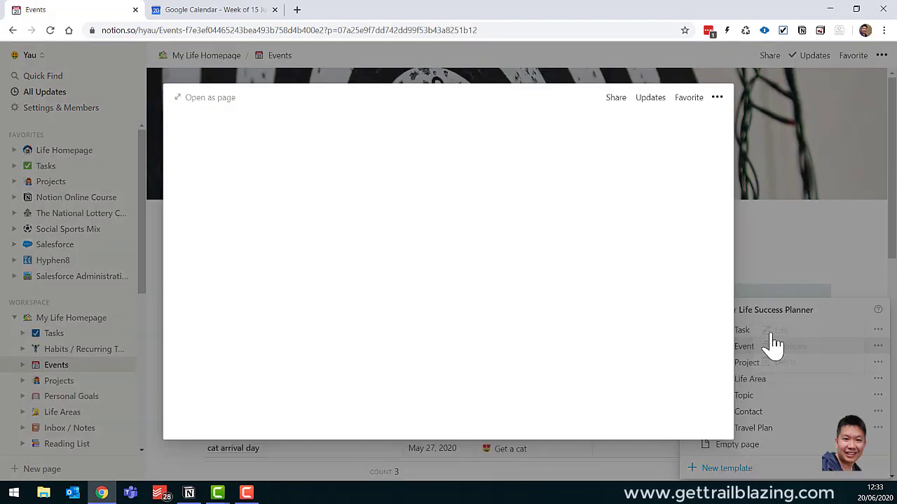
pyautogui.scroll(-3, 618, 317)
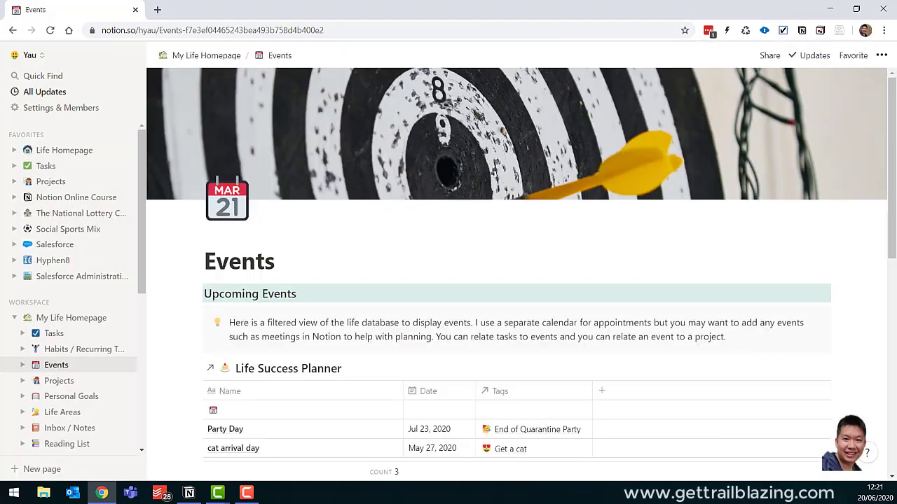
# View the embedded calendar by week and month, and open the full details of the "Sandbox review" event before returning to the Events page.
pyautogui.scroll(-5, 889, 210)
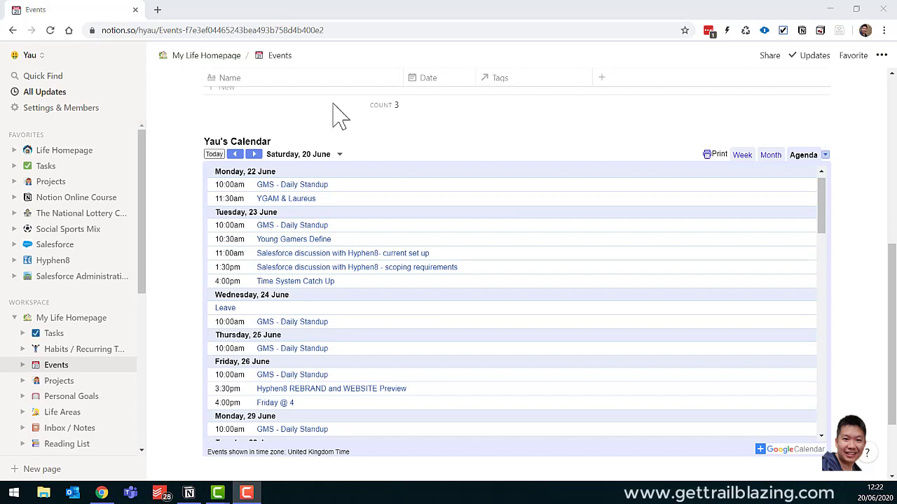
pyautogui.click(742, 155)
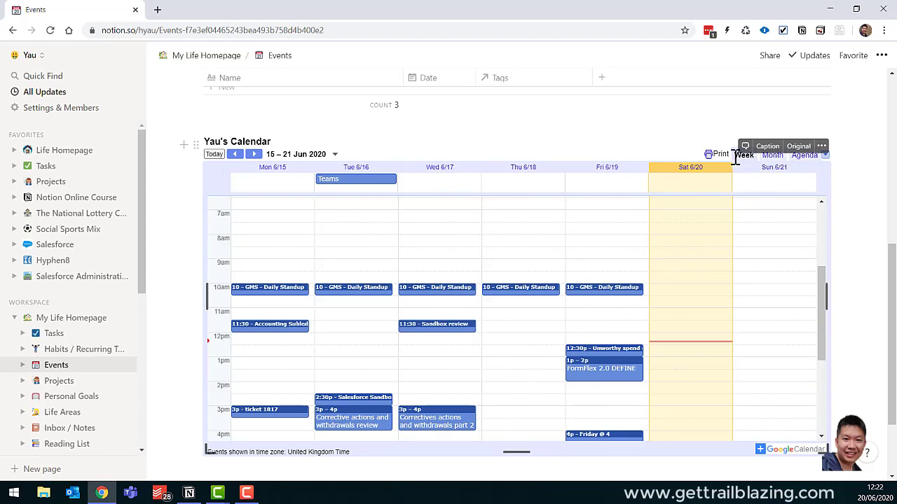
pyautogui.click(771, 156)
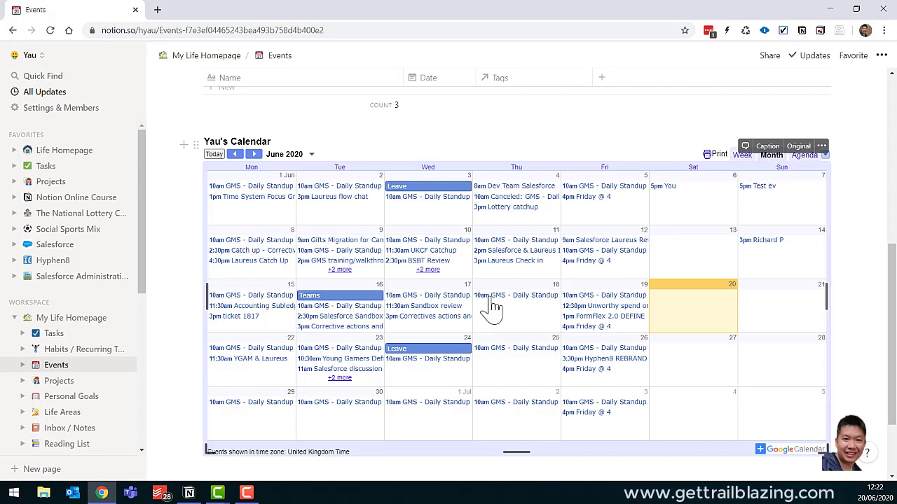
pyautogui.click(436, 307)
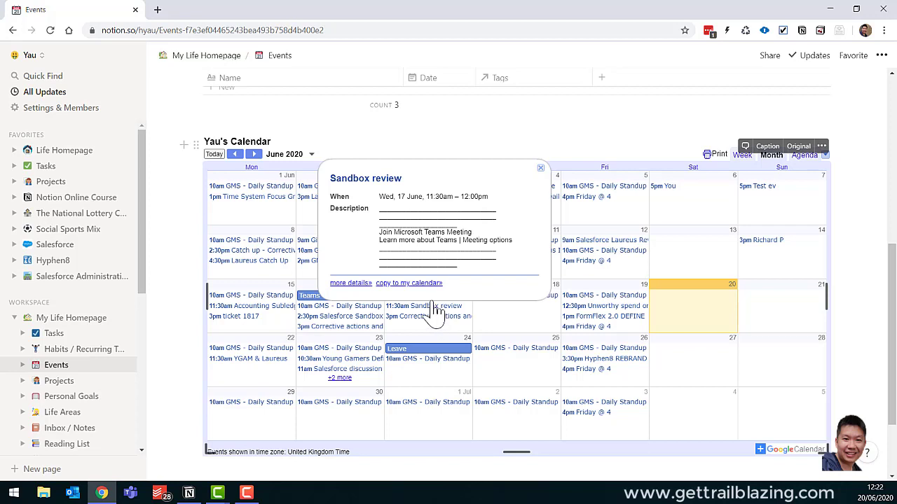
pyautogui.click(351, 286)
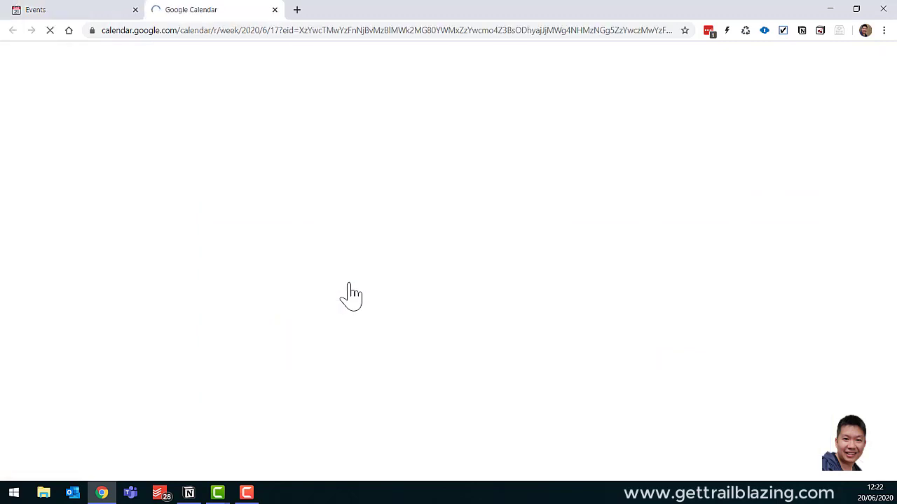
pyautogui.click(60, 10)
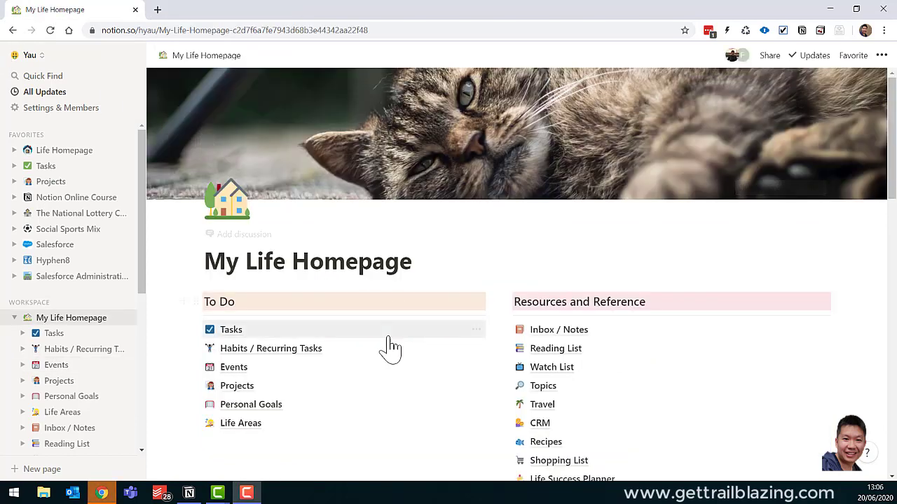
# Open the Projects page from My Life Homepage and view the Current Projects list.
pyautogui.click(317, 393)
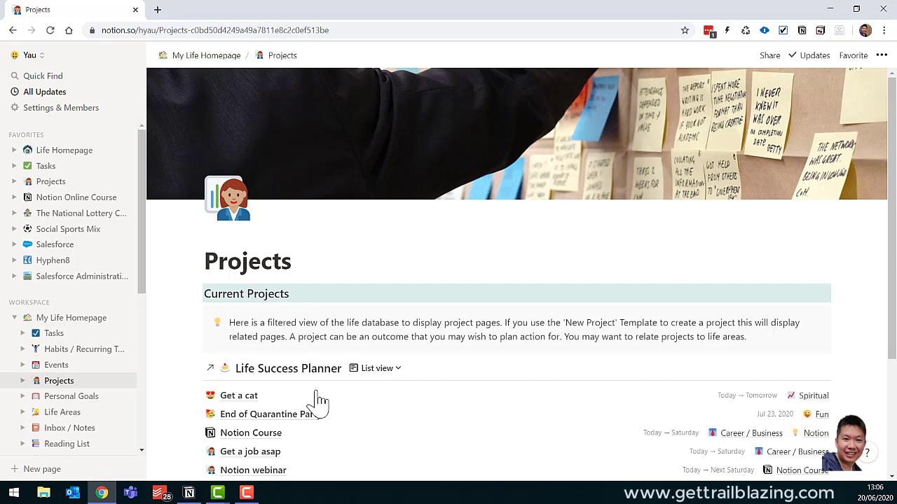
pyautogui.click(699, 370)
pyautogui.click(450, 350)
pyautogui.scroll(-2, 451, 351)
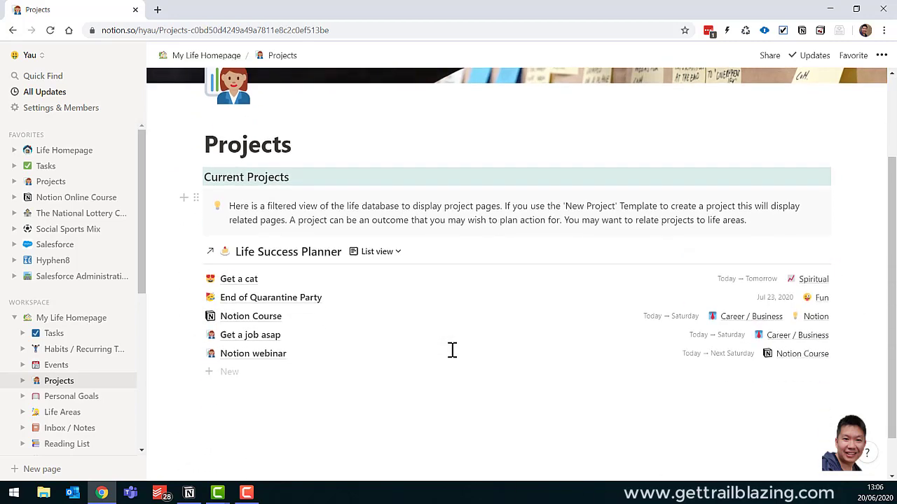
# Switch Current Projects to the Board view and move the Notion Course card from In Progress to Completed.
pyautogui.click(392, 253)
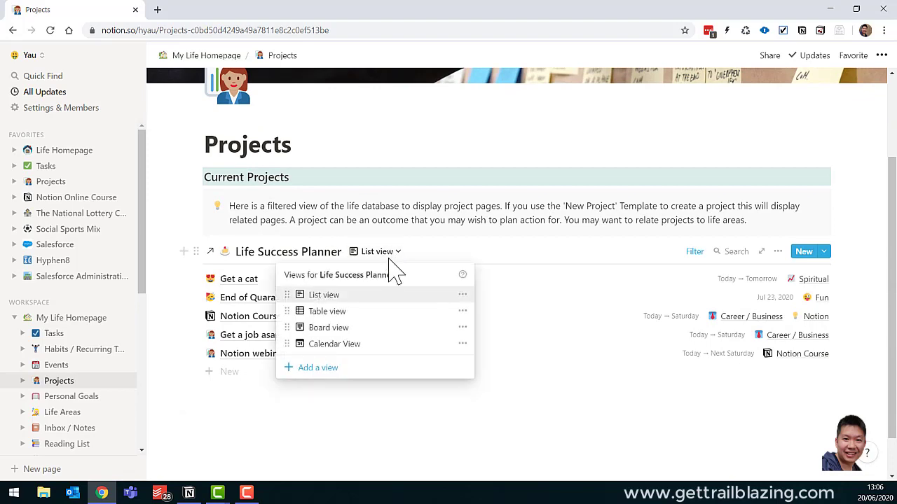
pyautogui.click(364, 328)
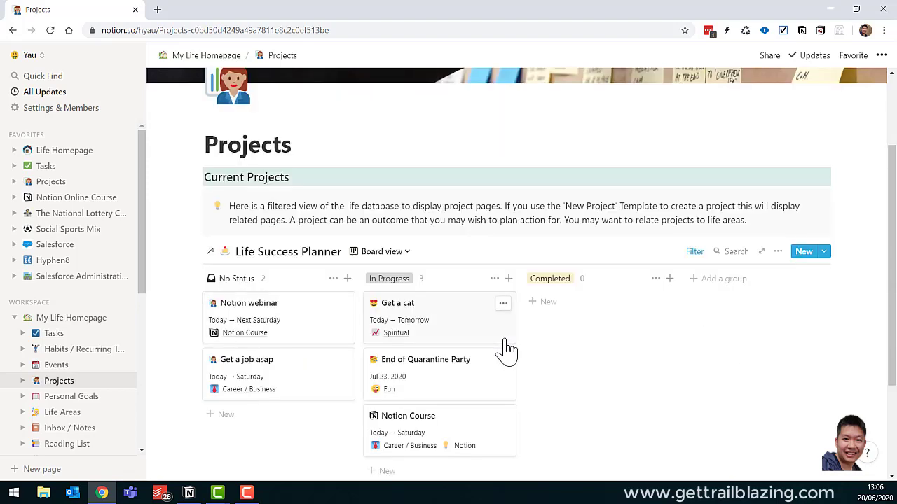
pyautogui.scroll(-2, 507, 350)
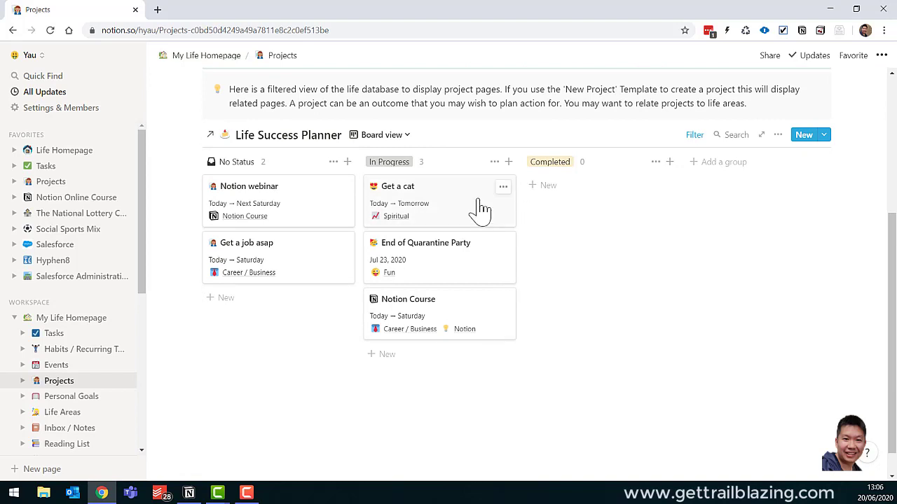
pyautogui.moveTo(427, 344); pyautogui.dragTo(613, 195)
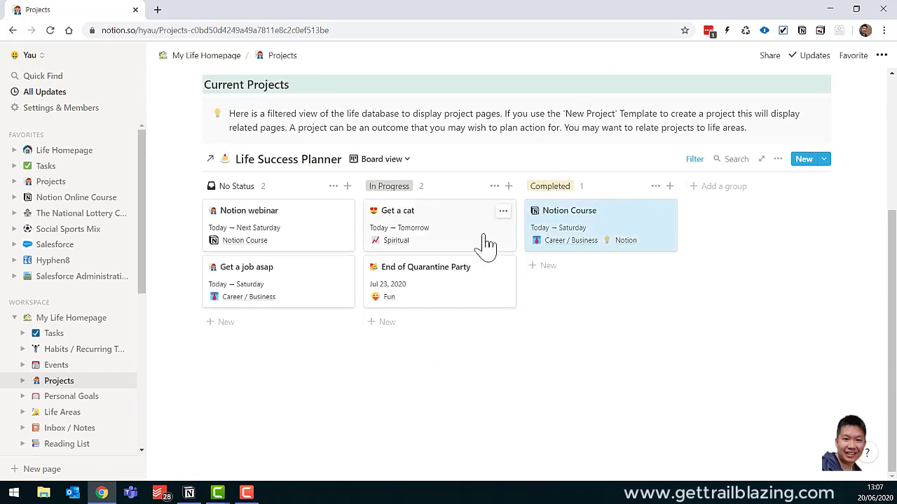
# Switch Current Projects to the Calendar View and shorten the "Get a job asap" project so it ends on June 26.
pyautogui.click(390, 162)
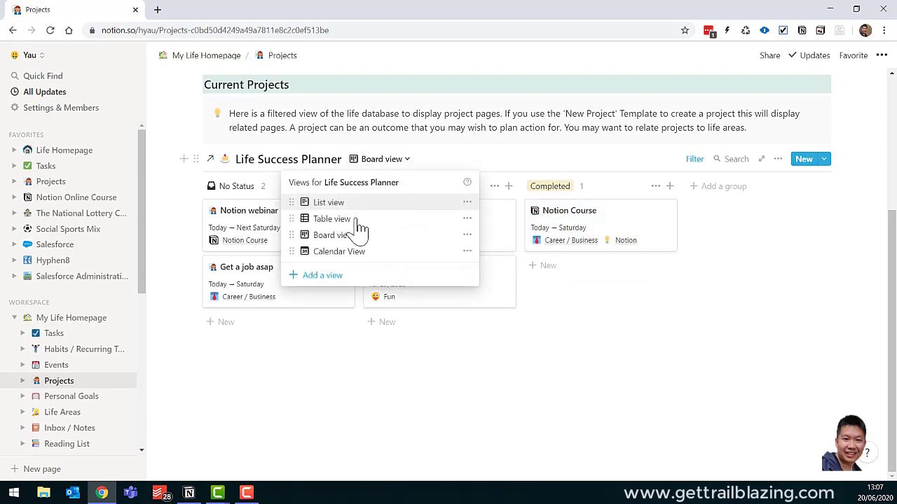
pyautogui.click(335, 252)
pyautogui.scroll(-3, 334, 257)
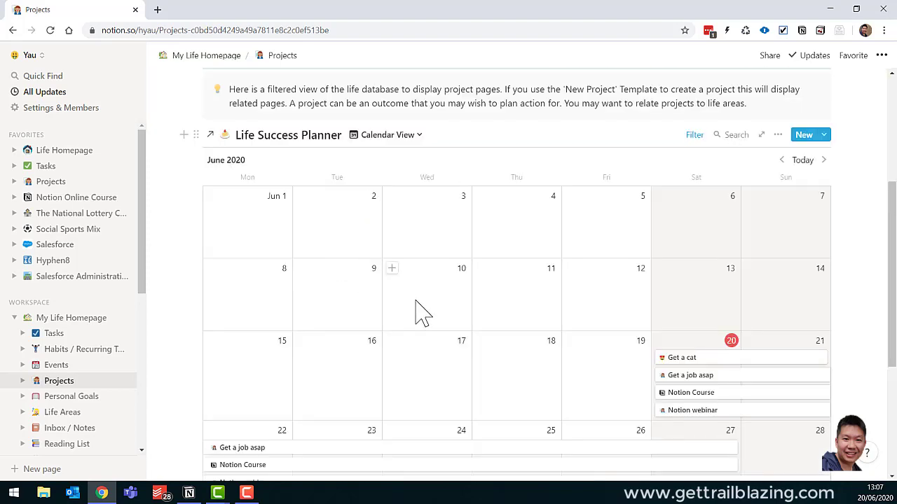
pyautogui.scroll(-1, 420, 315)
pyautogui.moveTo(736, 384); pyautogui.dragTo(586, 391)
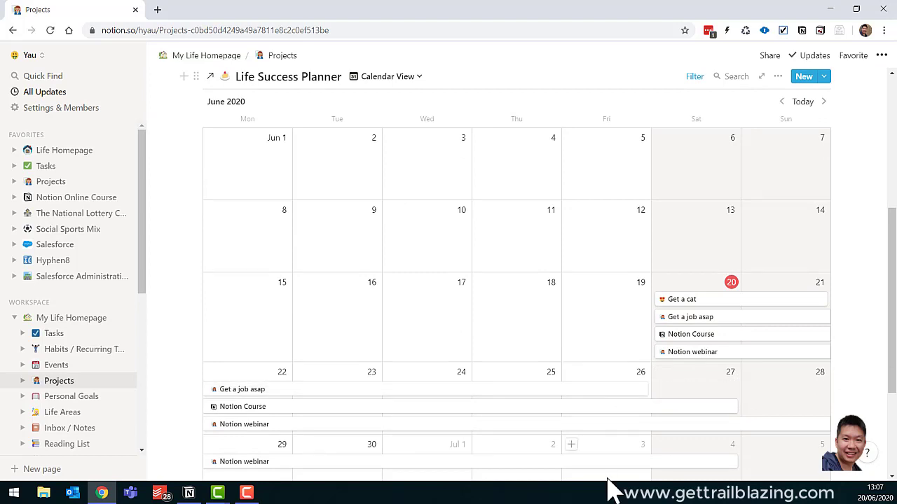
# Create a project from the New Project template and look through its Purpose and Key Results, Tasks and Events, and Notes / Resources sections.
pyautogui.click(824, 77)
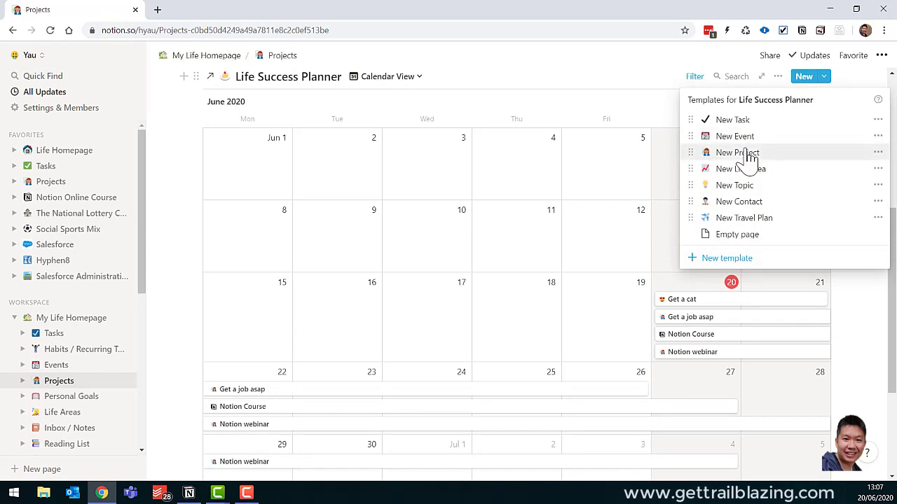
pyautogui.click(747, 154)
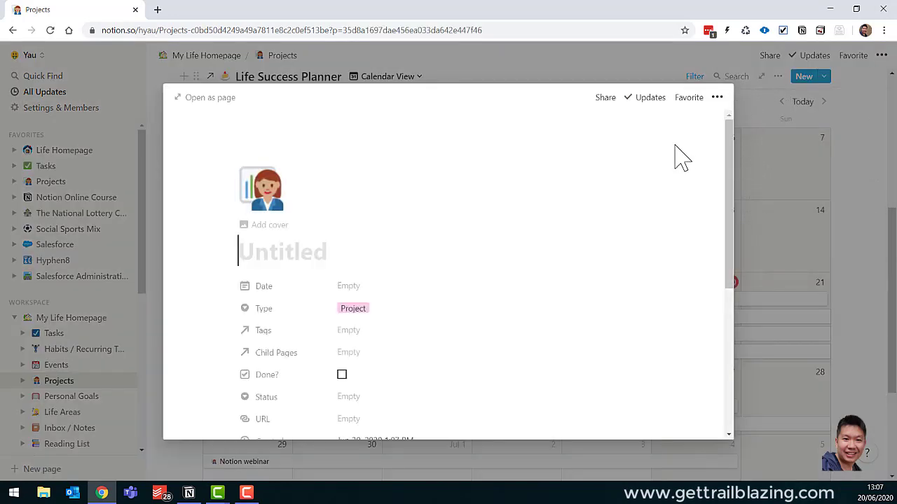
pyautogui.scroll(-5, 513, 240)
pyautogui.scroll(-3, 512, 240)
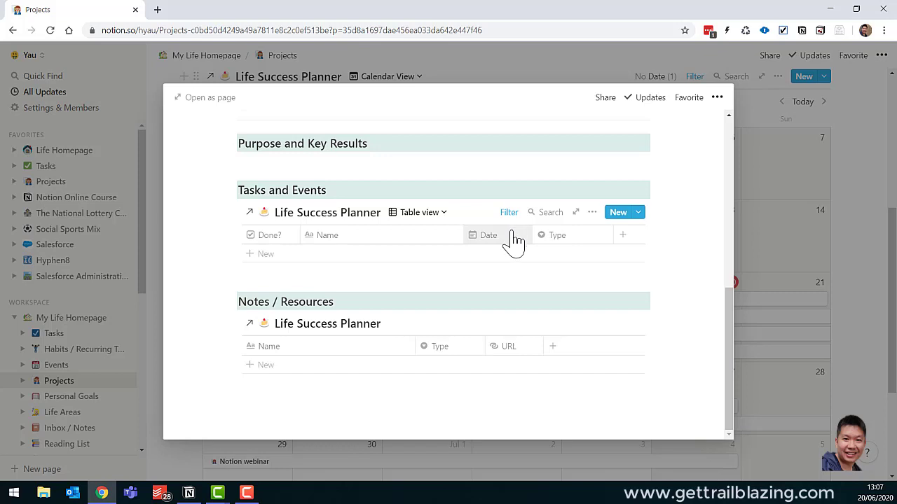
# Examine the filters of the new project's Tasks and Events and Notes / Resources tables, and close the project page.
pyautogui.click(513, 212)
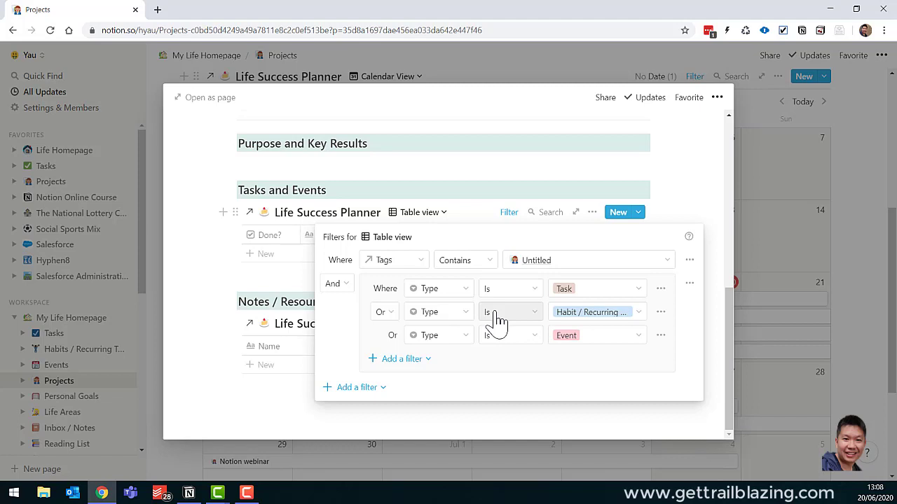
pyautogui.click(284, 287)
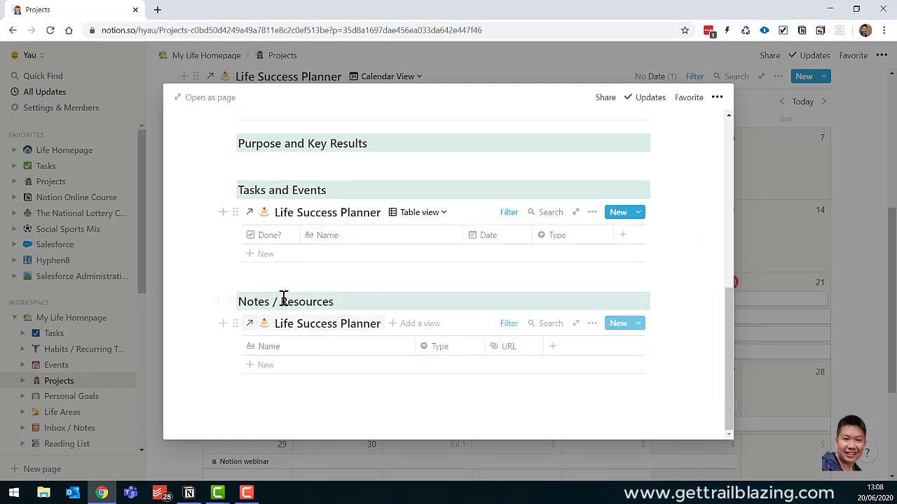
pyautogui.click(510, 327)
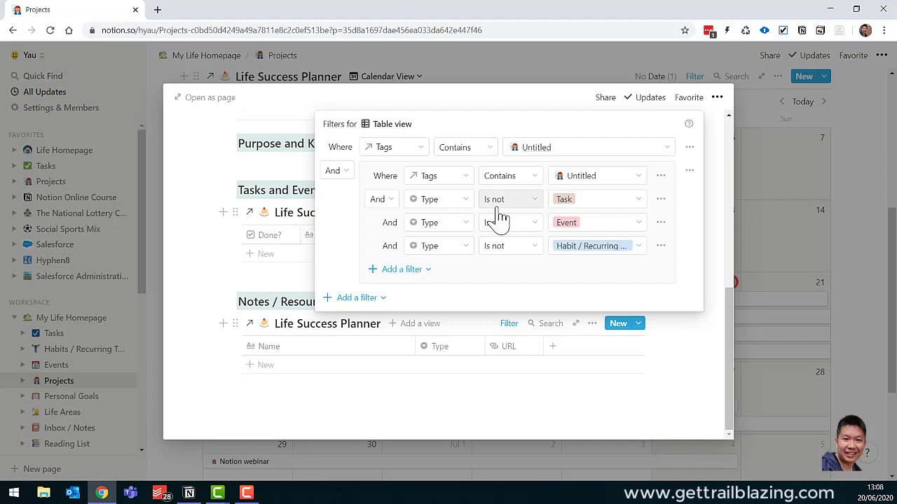
pyautogui.click(594, 229)
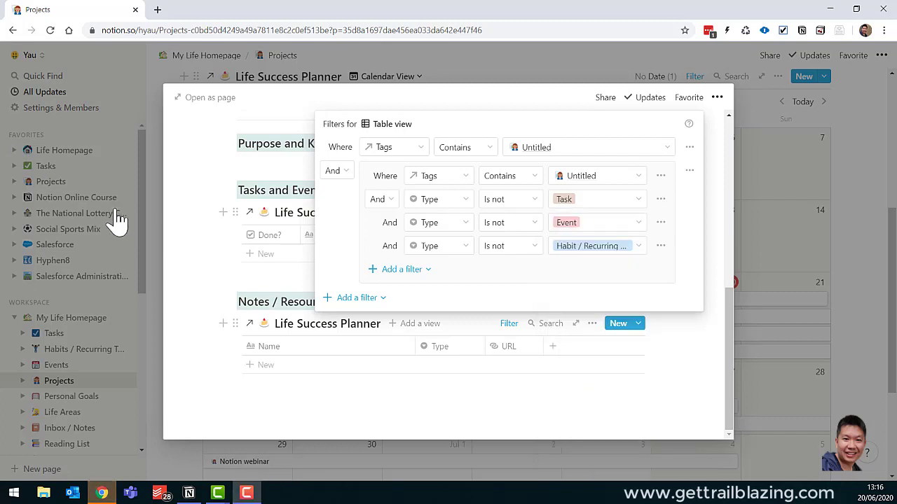
pyautogui.click(805, 365)
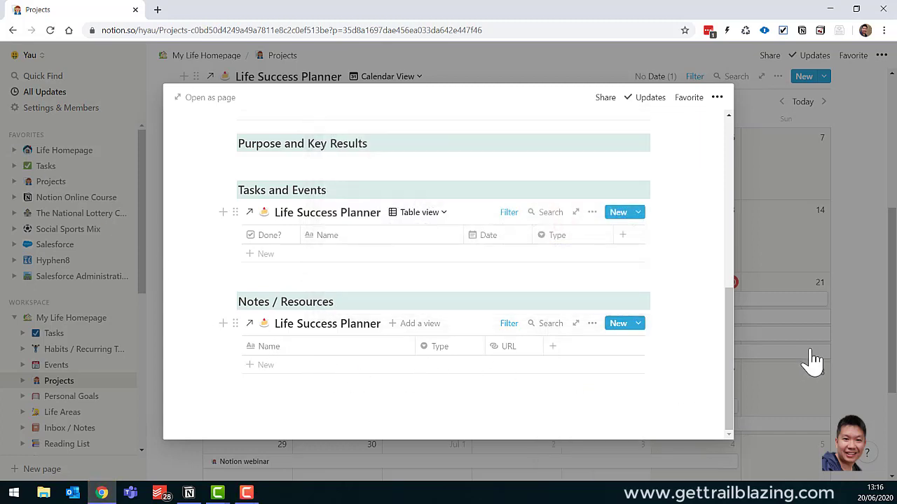
pyautogui.click(809, 360)
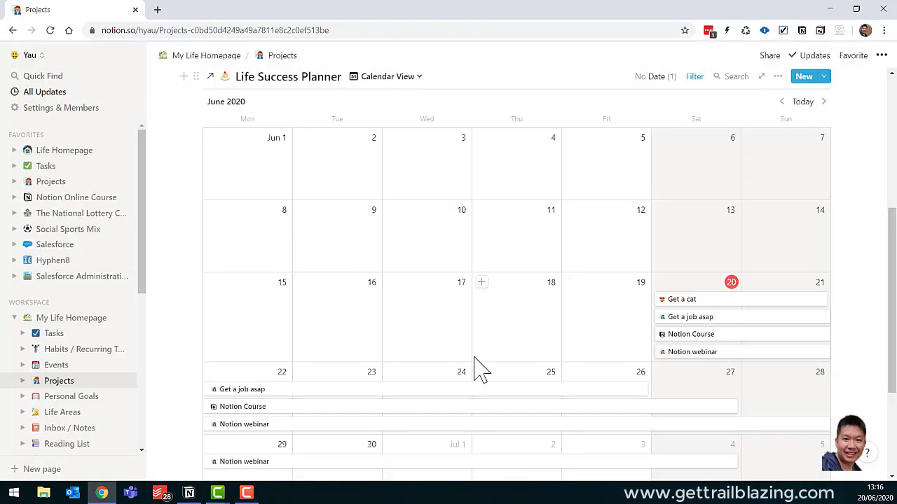
pyautogui.scroll(2, 378, 126)
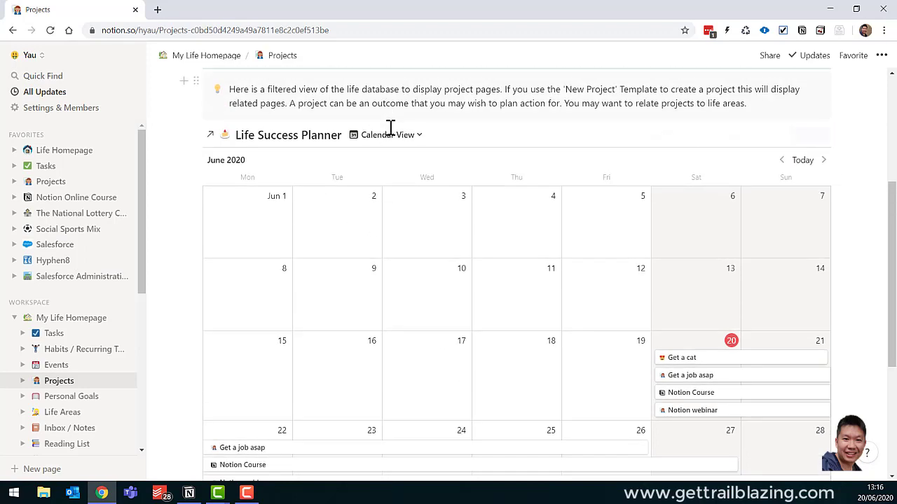
# Switch Current Projects to the List view and open the End of Quarantine Party project as a full page.
pyautogui.click(389, 134)
pyautogui.click(335, 179)
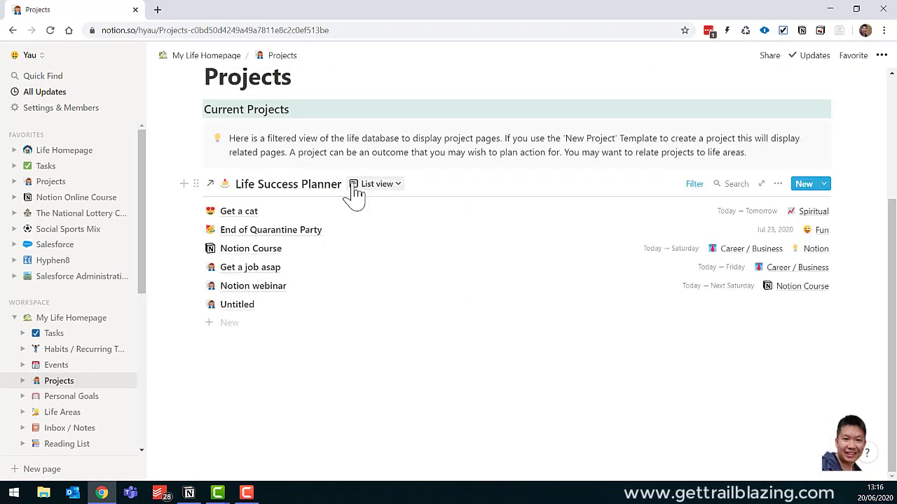
pyautogui.click(271, 236)
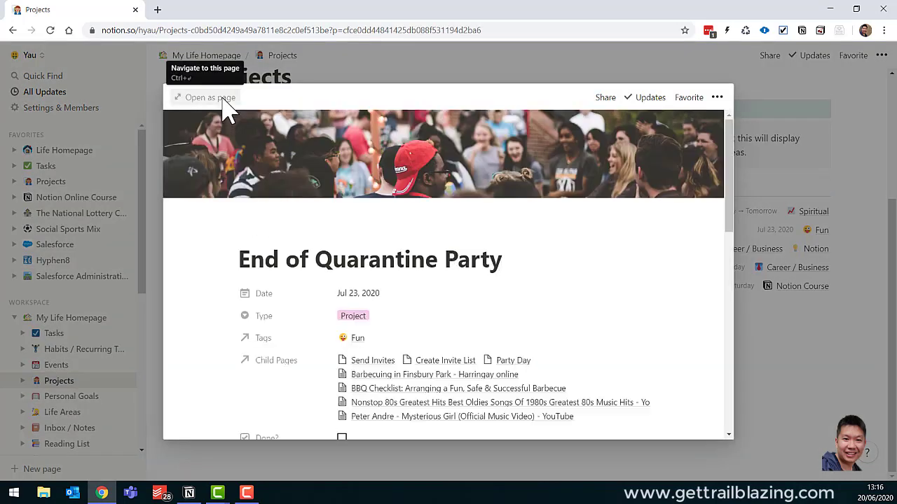
pyautogui.click(210, 97)
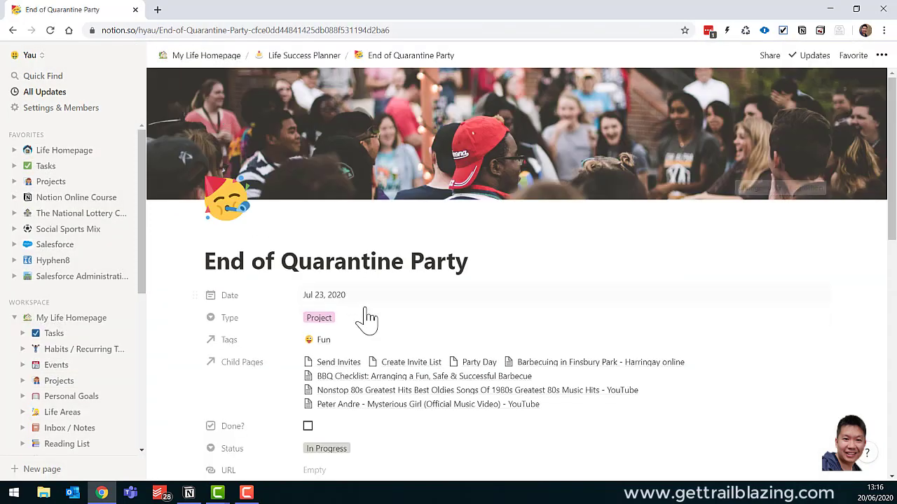
# Review the party project's Tags and Child Pages properties and its Tasks and Events and Notes / Resources tables.
pyautogui.click(358, 351)
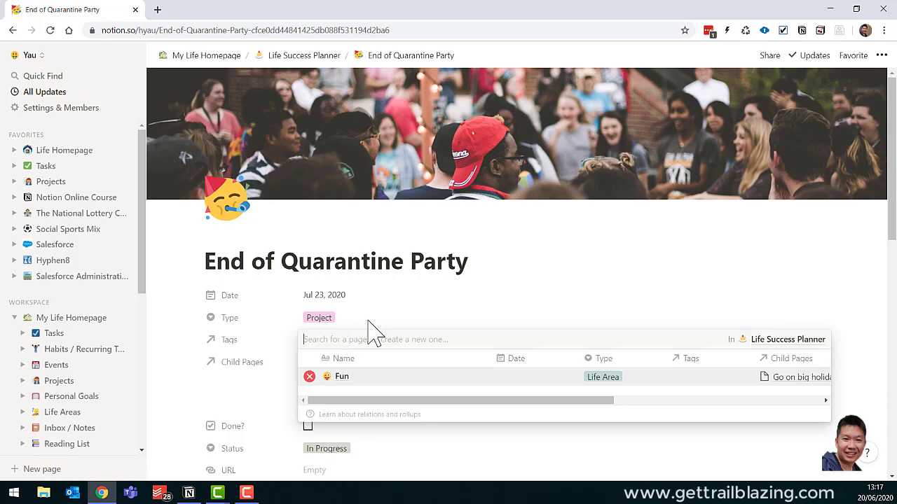
pyautogui.press('Escape')
pyautogui.scroll(-1, 375, 330)
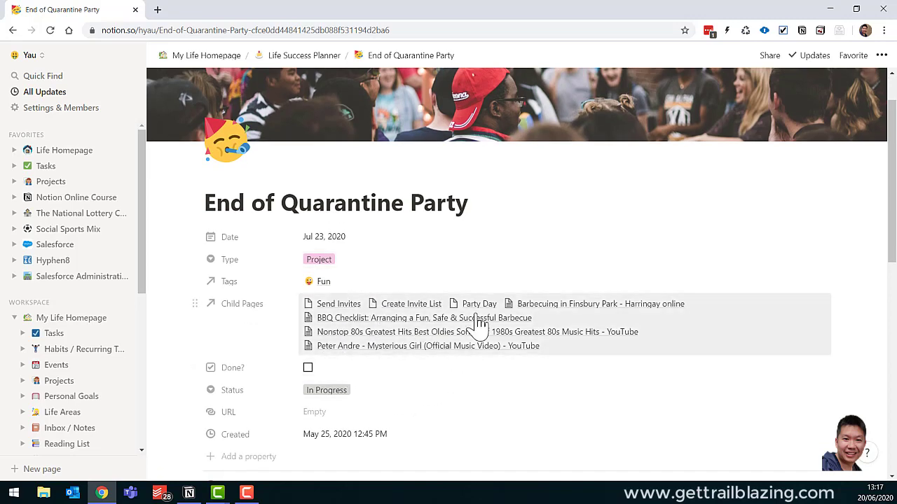
pyautogui.scroll(-1, 480, 323)
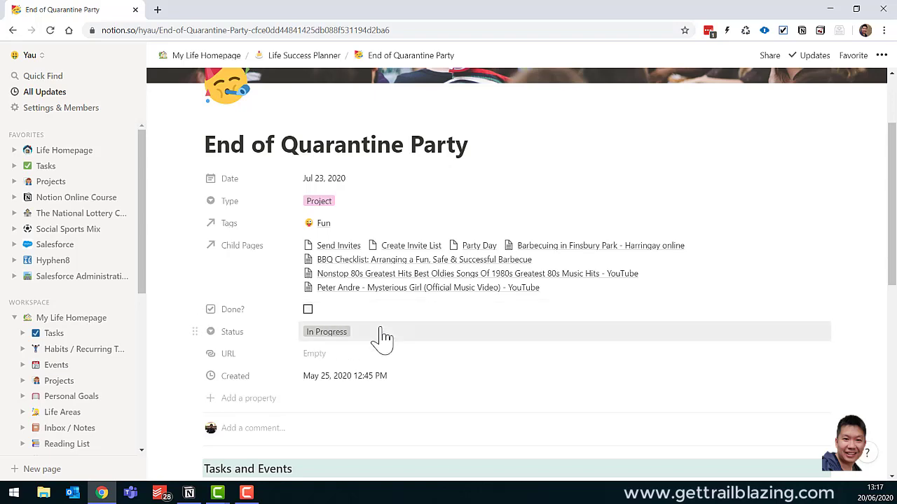
pyautogui.scroll(-5, 382, 336)
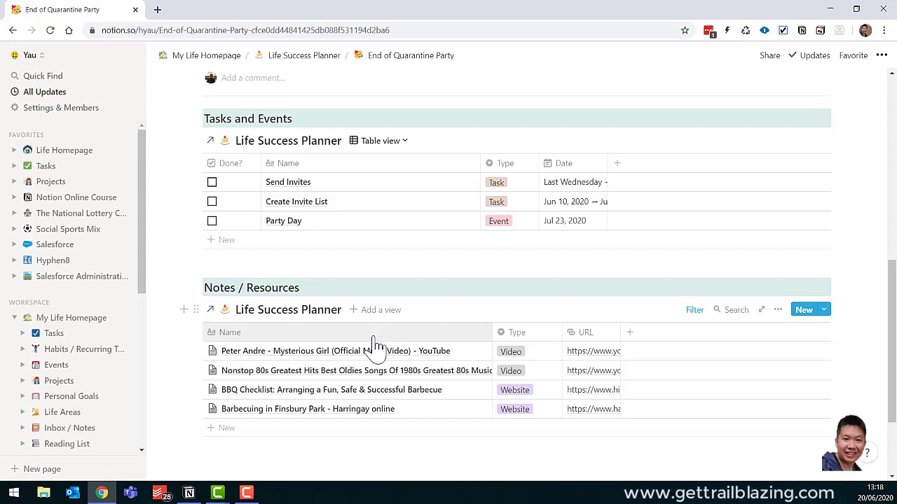
# Add a task named "Get BBQ" to the party project's Tasks and Events table and date it Saturday.
pyautogui.click(226, 241)
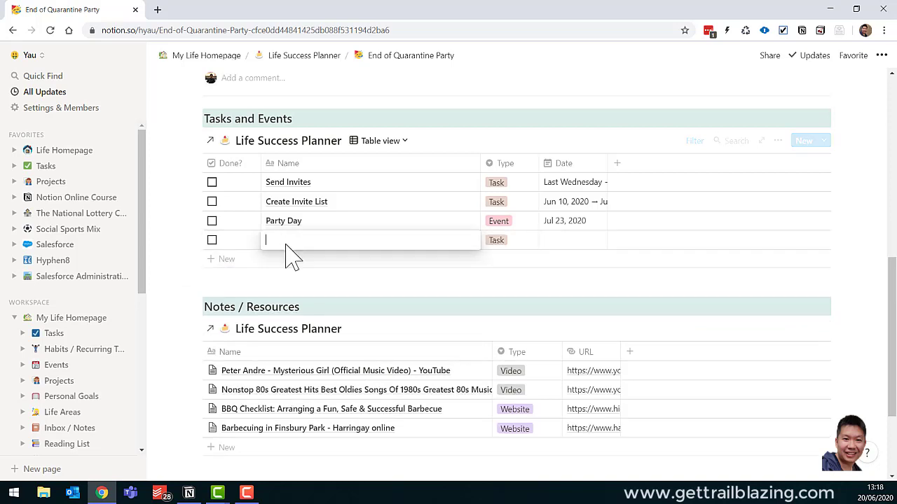
pyautogui.write('Get BBQ')
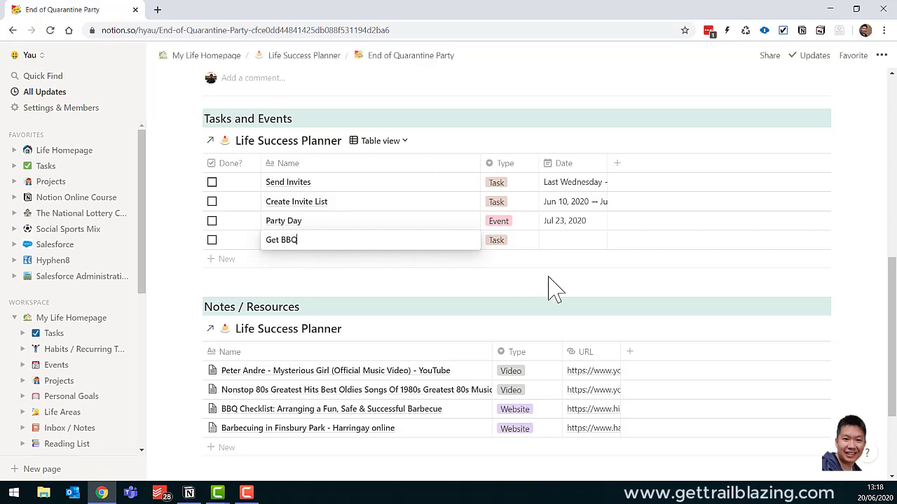
pyautogui.press('Escape')
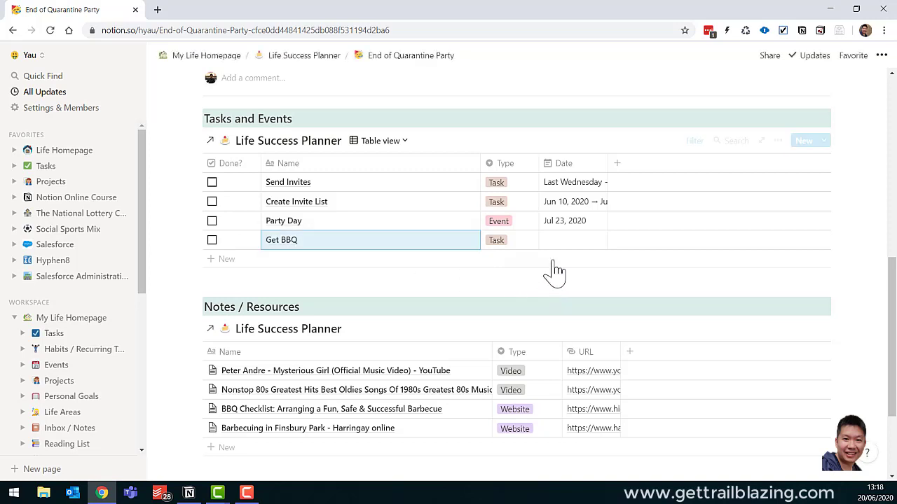
pyautogui.click(573, 242)
pyautogui.click(649, 289)
pyautogui.press('Escape')
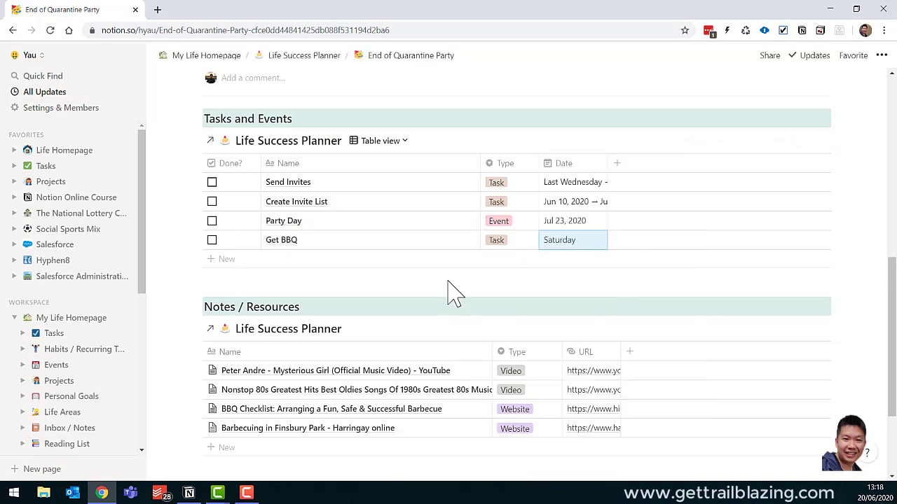
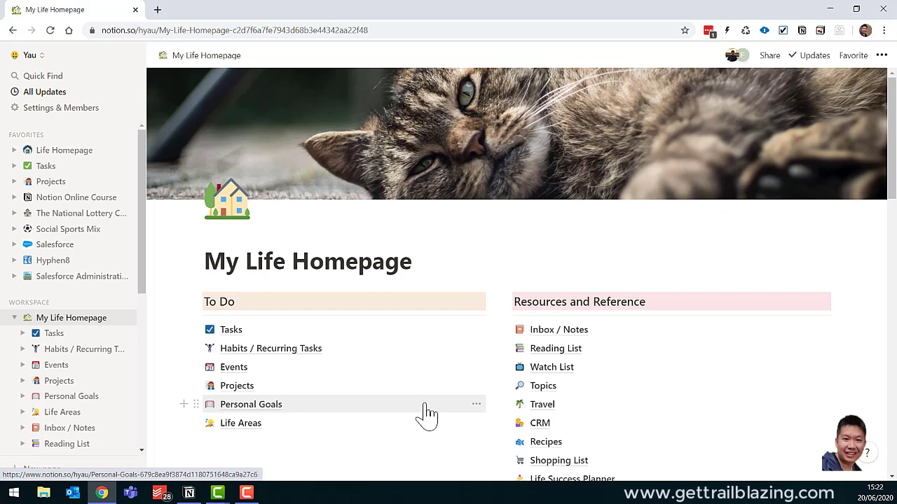
# On the Personal Goals page, create a goal from the New Goal template and look through its sections.
pyautogui.click(427, 414)
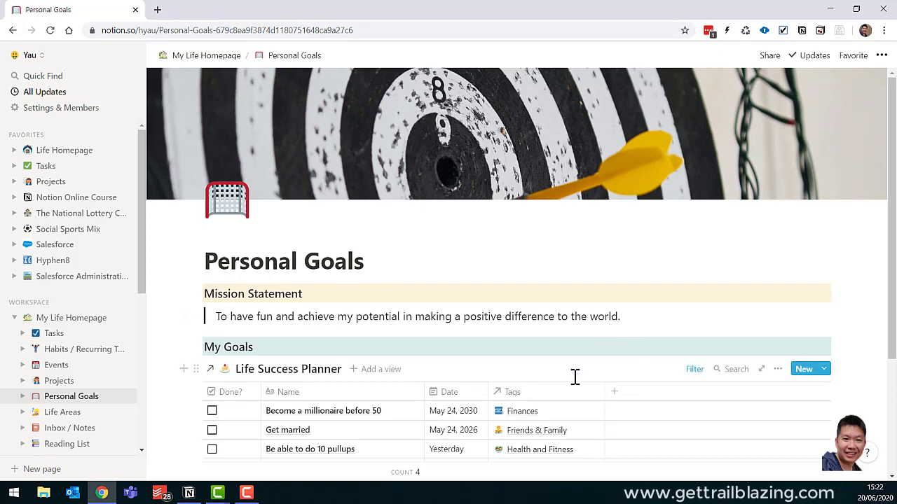
pyautogui.scroll(-1, 554, 370)
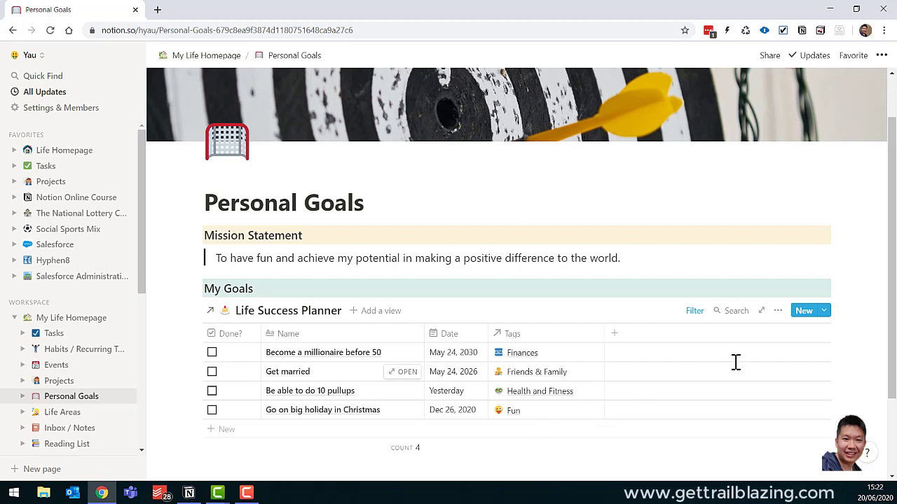
pyautogui.click(824, 311)
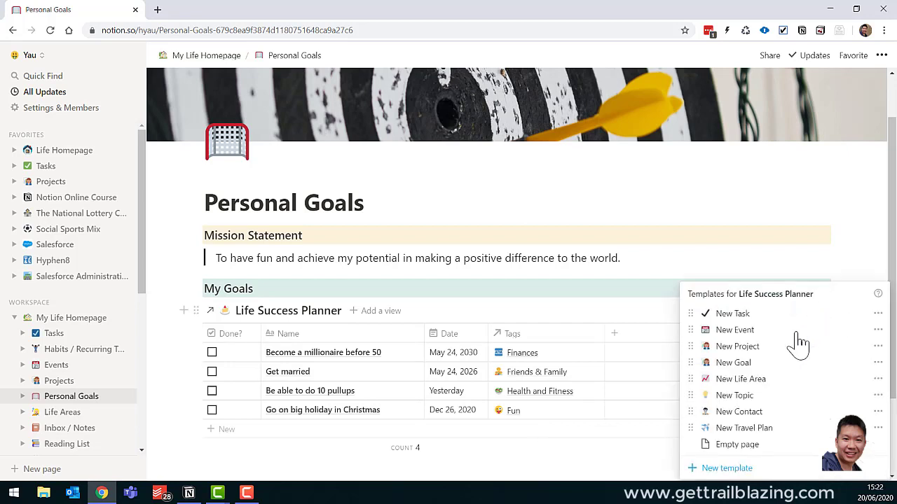
pyautogui.click(771, 364)
pyautogui.scroll(-5, 583, 254)
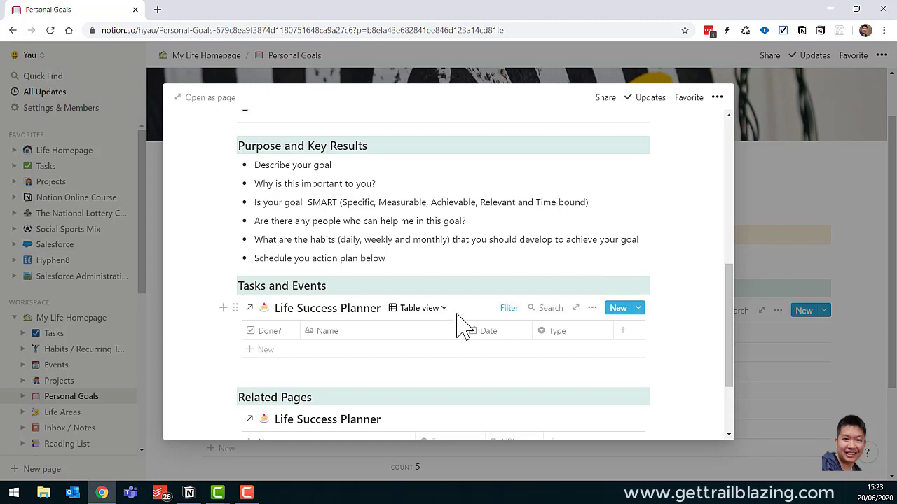
pyautogui.scroll(-2, 458, 324)
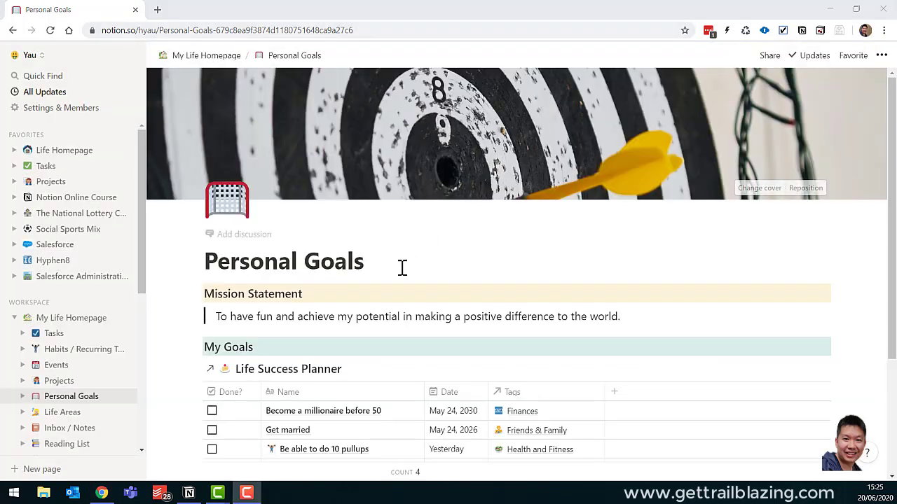
# Open the "Be able to do 10 pullups" goal from My Goals as a full page.
pyautogui.scroll(-3, 400, 267)
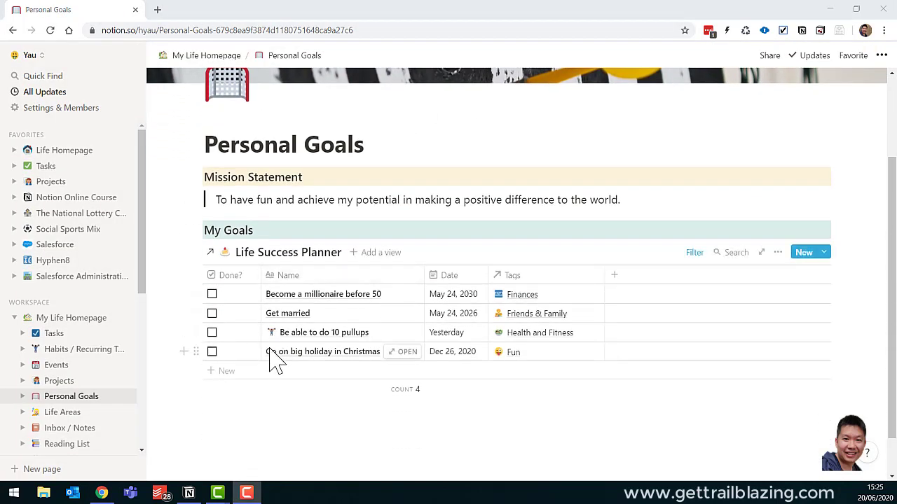
pyautogui.click(396, 333)
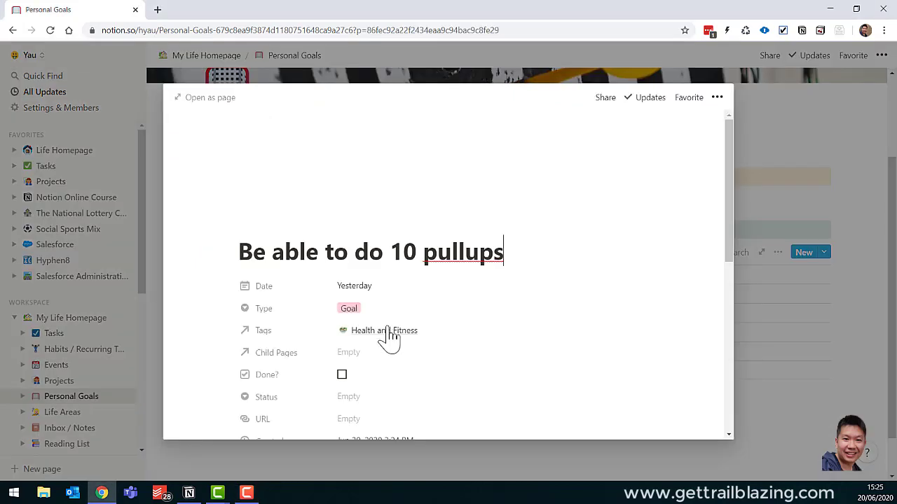
pyautogui.click(220, 102)
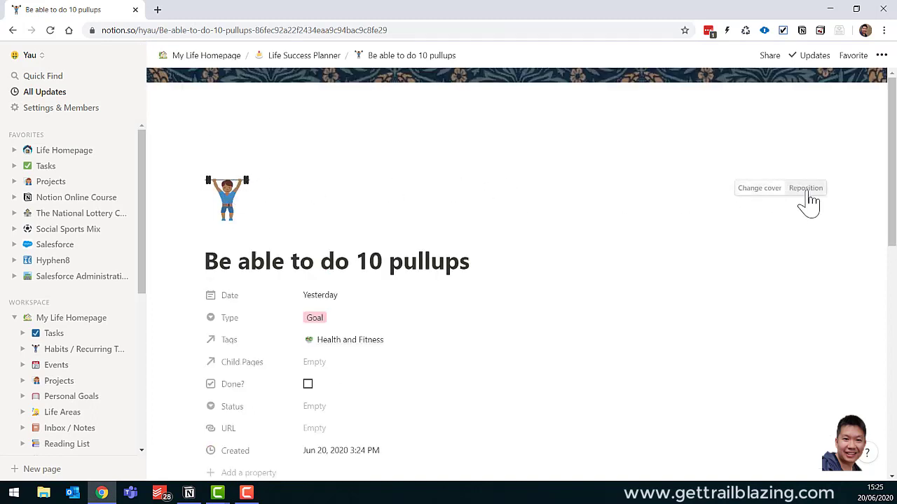
# Replace the goal's cover with a muscular-back photo from an Unsplash search for "gym" and reposition it to show the shoulders and back.
pyautogui.click(760, 189)
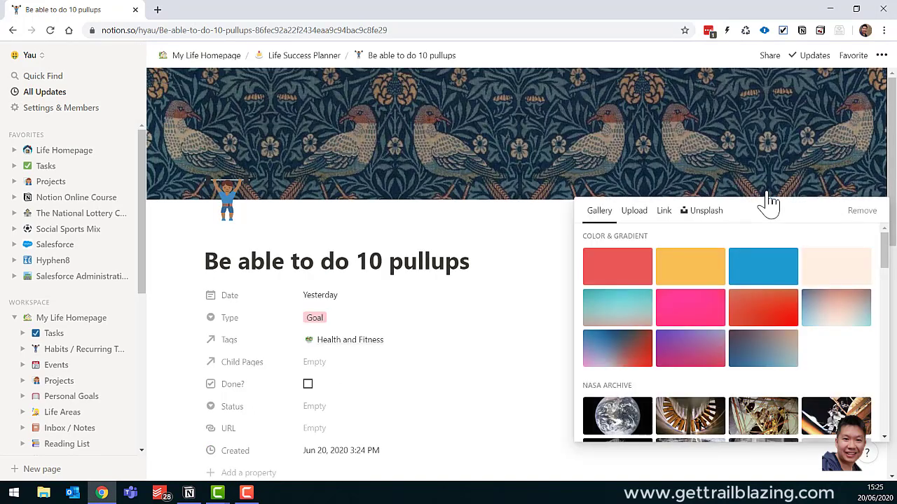
pyautogui.click(706, 212)
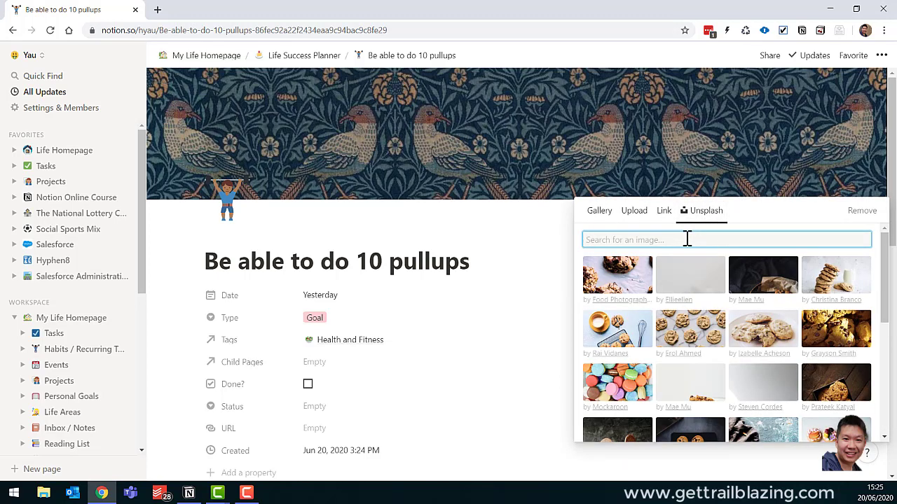
pyautogui.write('gym')
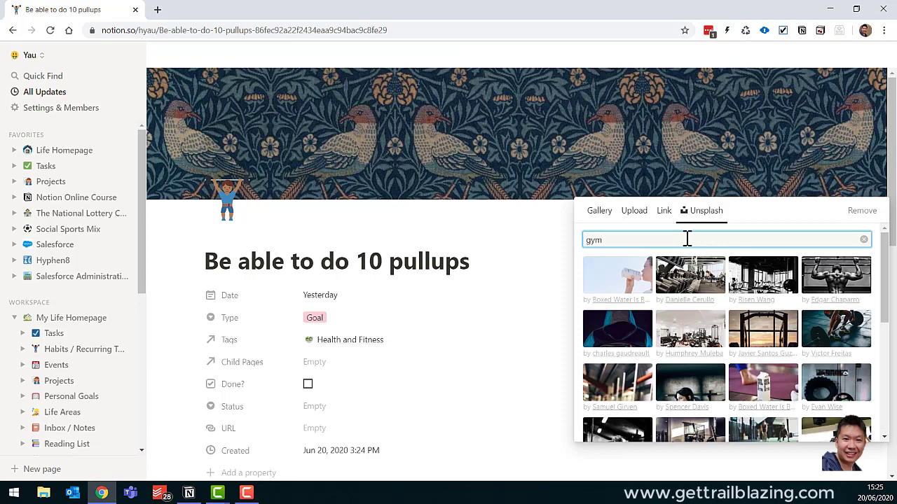
pyautogui.click(869, 288)
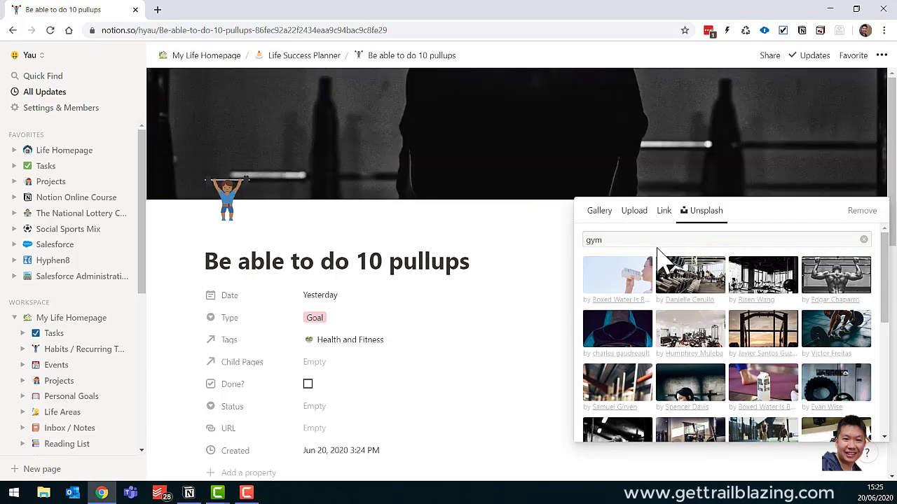
pyautogui.click(517, 250)
pyautogui.click(802, 186)
pyautogui.moveTo(621, 156); pyautogui.dragTo(608, 236)
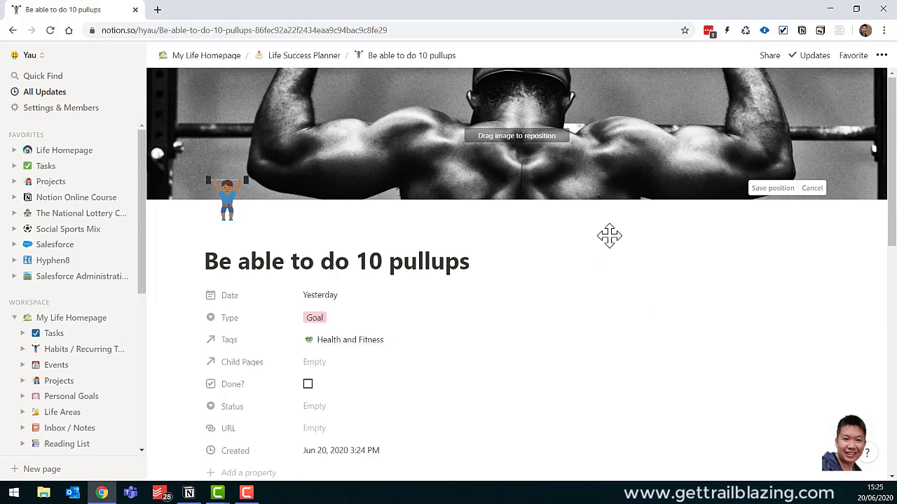
pyautogui.click(437, 236)
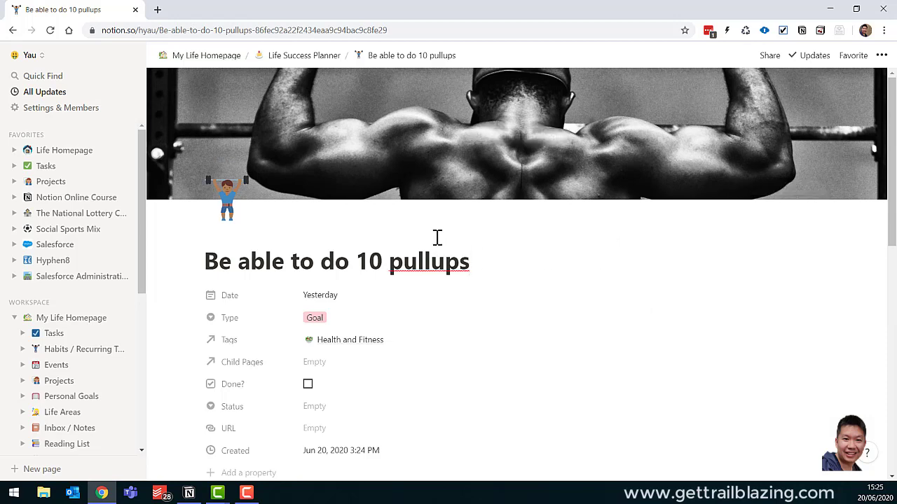
# Add "Go to gym twice a week" to the goal's Tasks and Events table and set its type to Habit / Recurring Task.
pyautogui.scroll(-5, 437, 235)
pyautogui.scroll(-1, 437, 238)
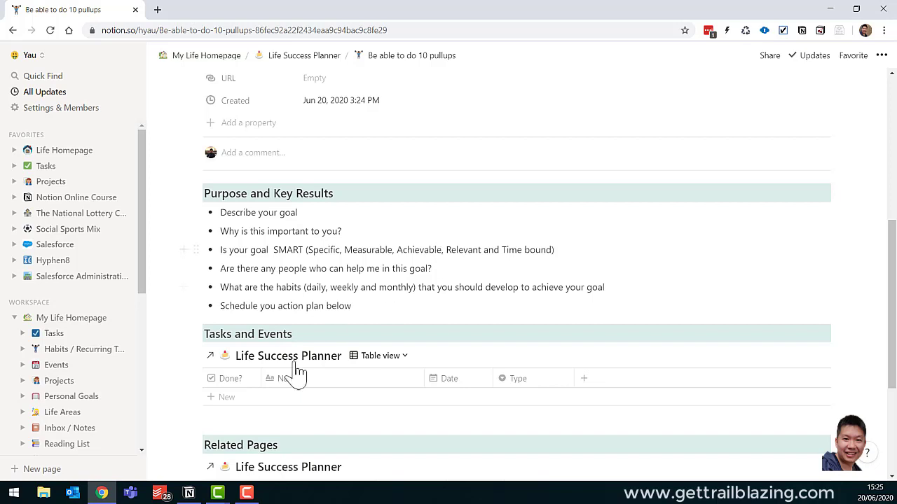
pyautogui.click(222, 403)
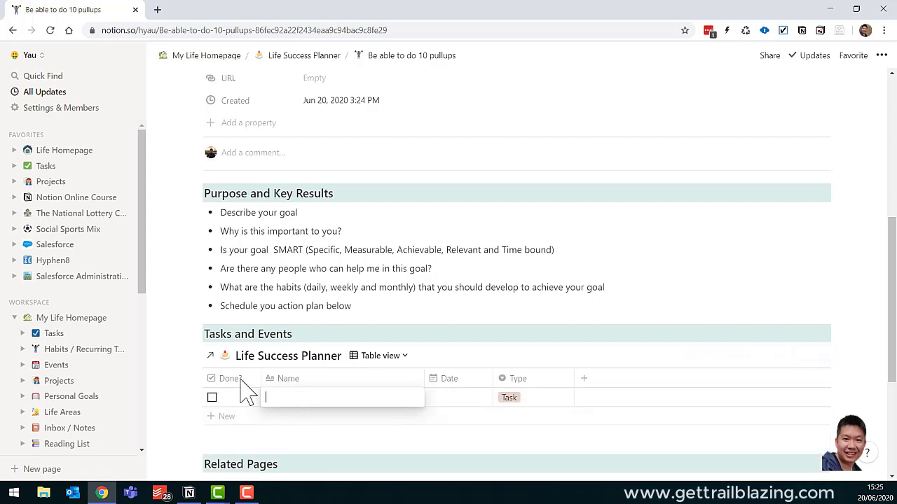
pyautogui.write('Go to gym twice a week')
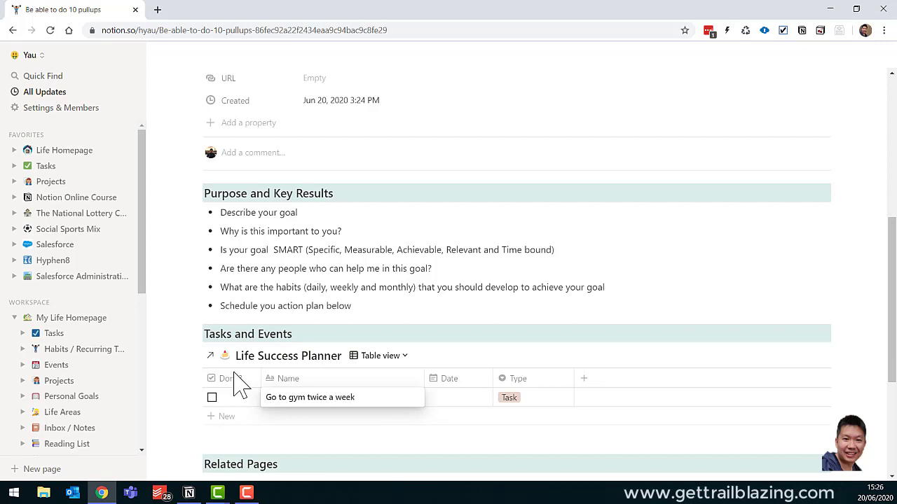
pyautogui.press('Escape')
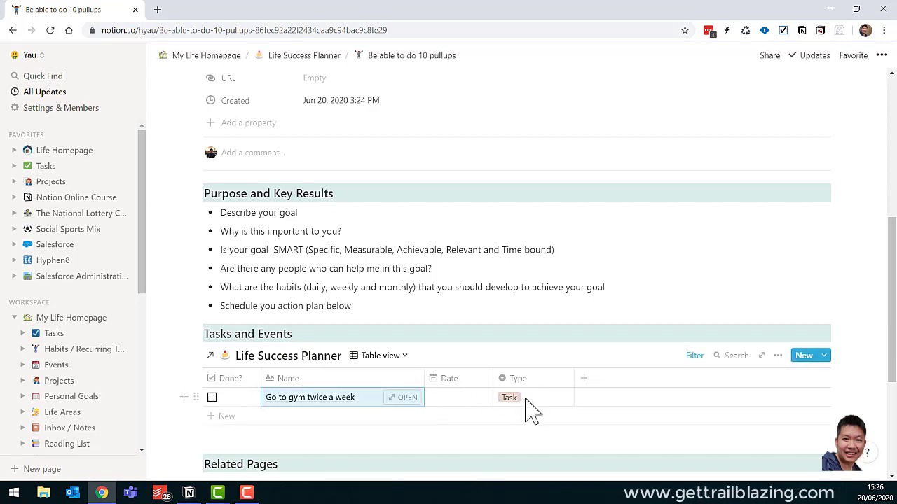
pyautogui.click(530, 411)
pyautogui.click(555, 264)
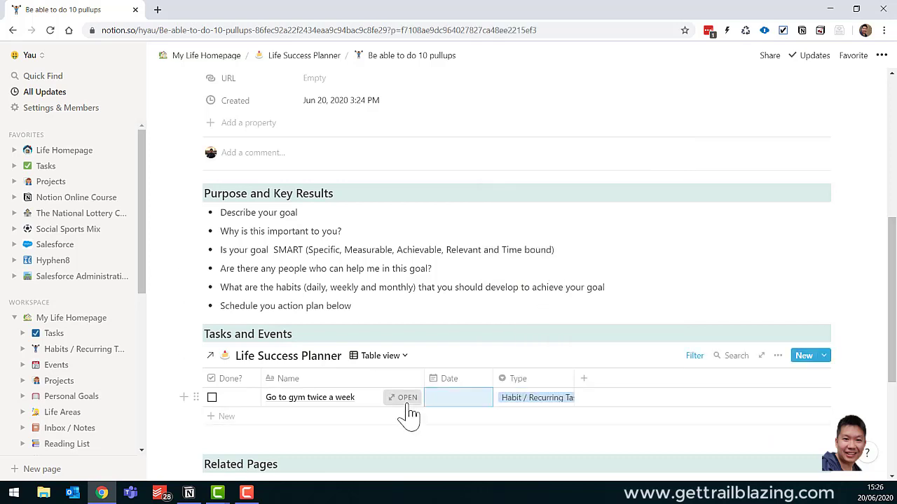
# Open the "Go to gym twice a week" entry and add the Weekly page to its Tags.
pyautogui.click(403, 398)
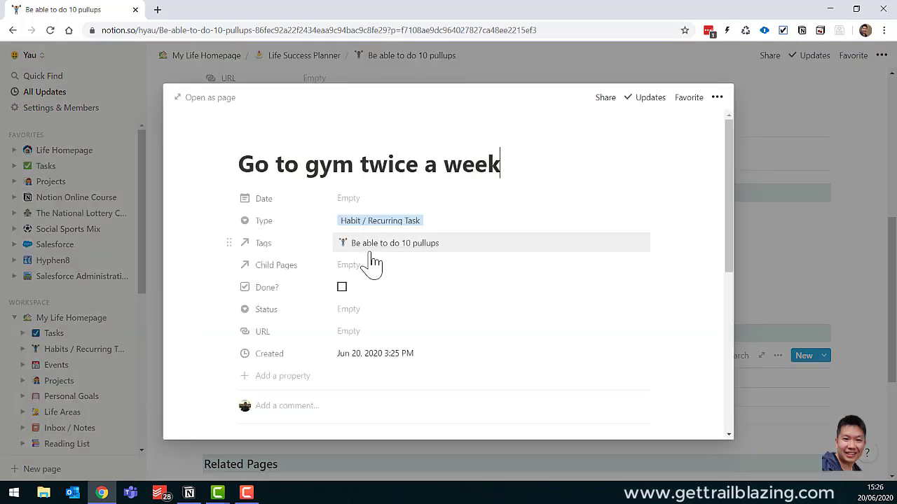
pyautogui.click(495, 254)
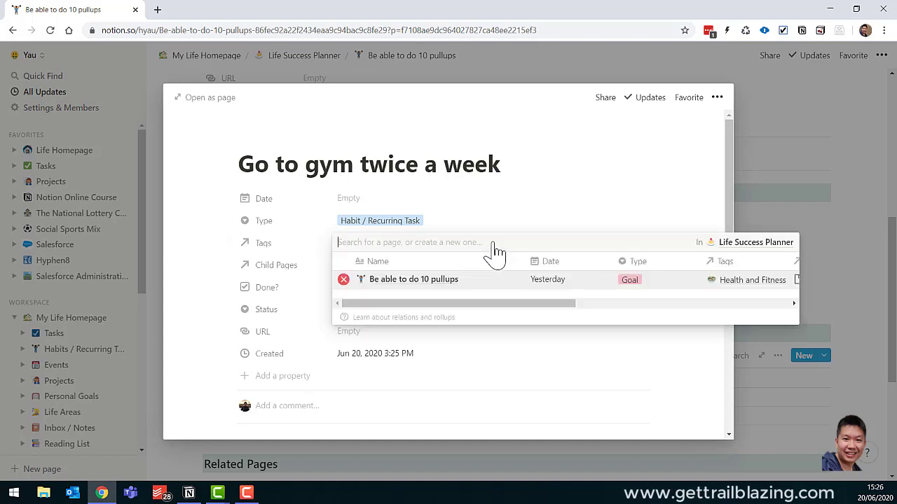
pyautogui.write('weekly')
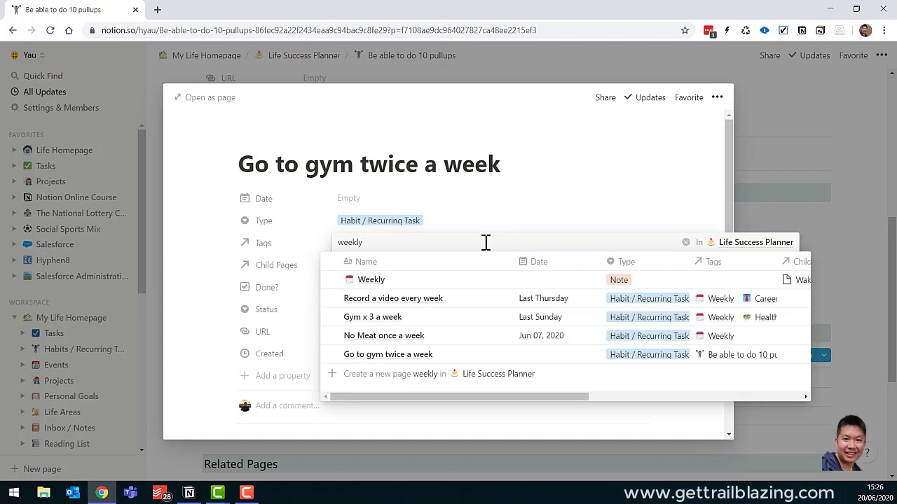
pyautogui.click(384, 286)
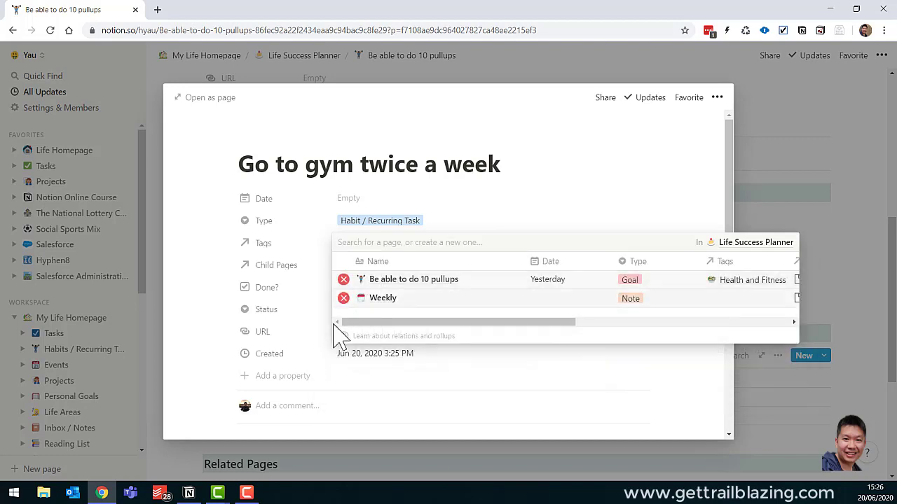
# Close the "Go to gym twice a week" entry and add a "Sign up to gym" task dated Jun 21, 2020 to the goal's Tasks and Events table.
pyautogui.click(306, 358)
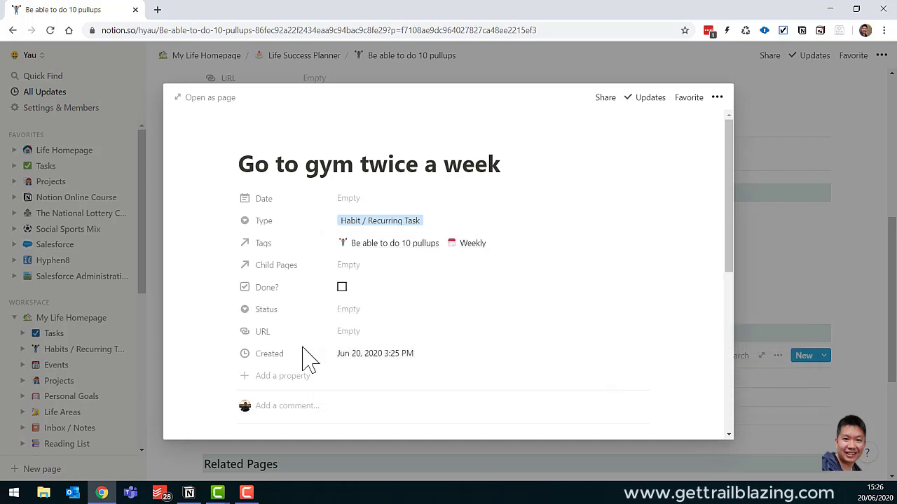
pyautogui.click(772, 342)
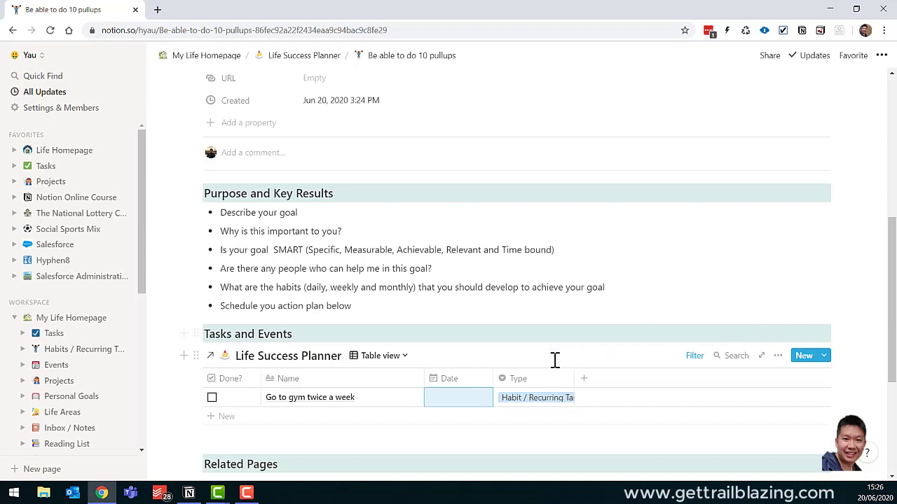
pyautogui.scroll(-1, 554, 360)
pyautogui.scroll(-1, 554, 360)
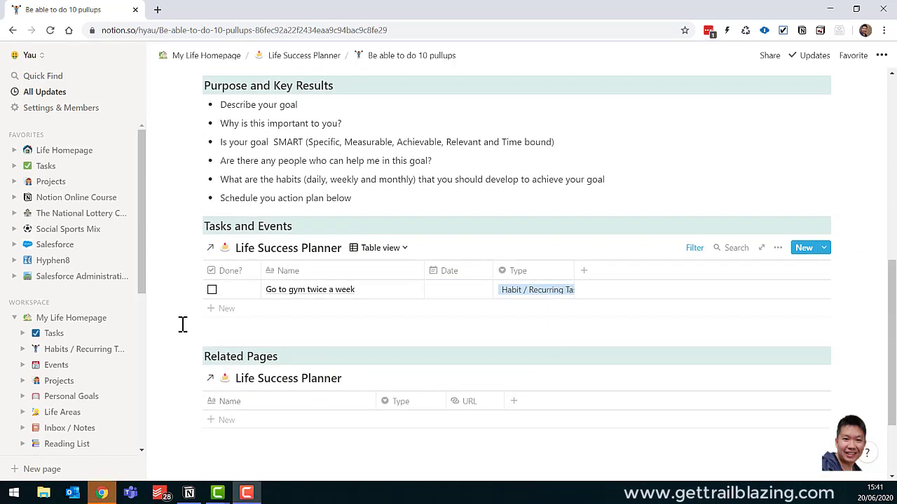
pyautogui.click(223, 310)
pyautogui.write('Sign up to gym')
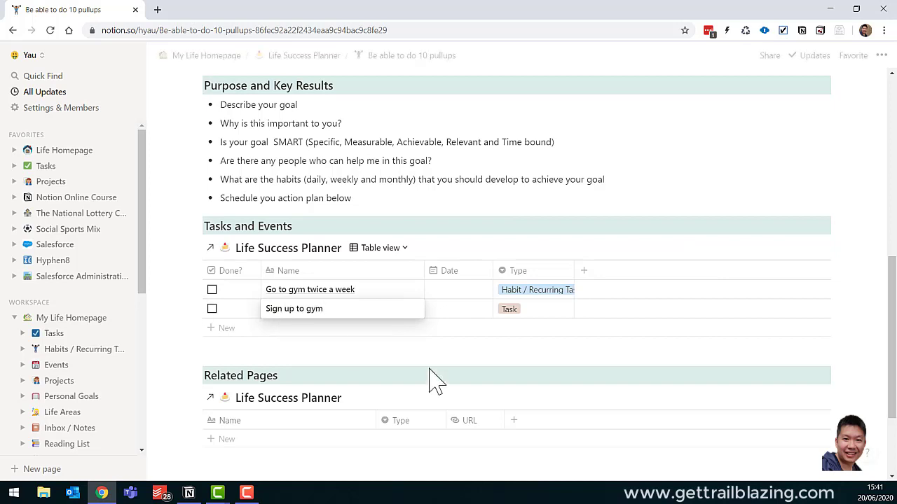
pyautogui.press('Escape')
pyautogui.click(463, 311)
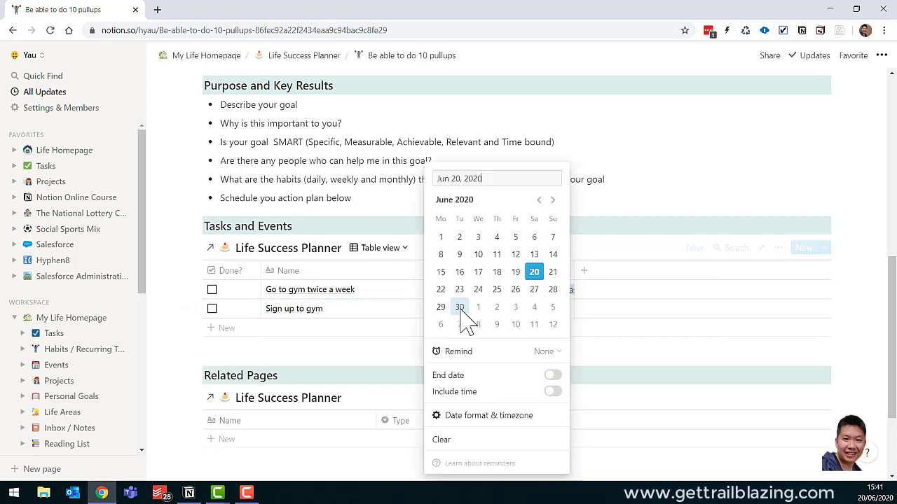
pyautogui.click(550, 275)
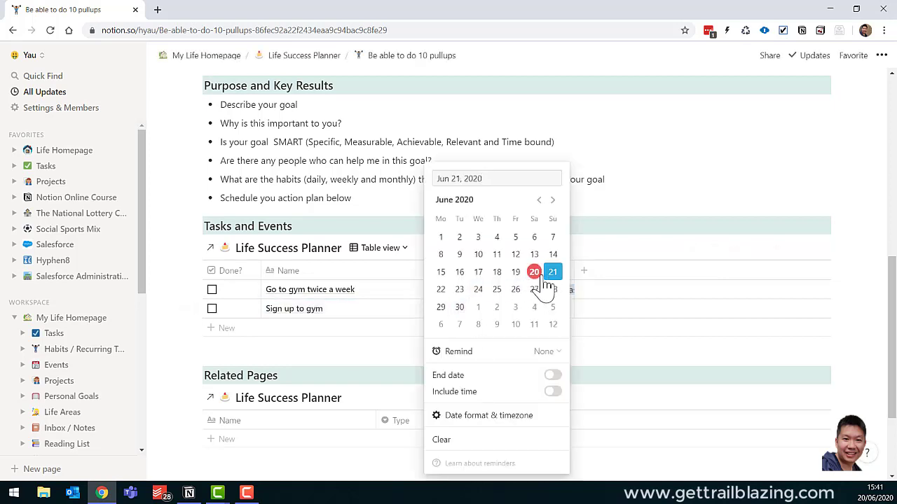
pyautogui.click(388, 360)
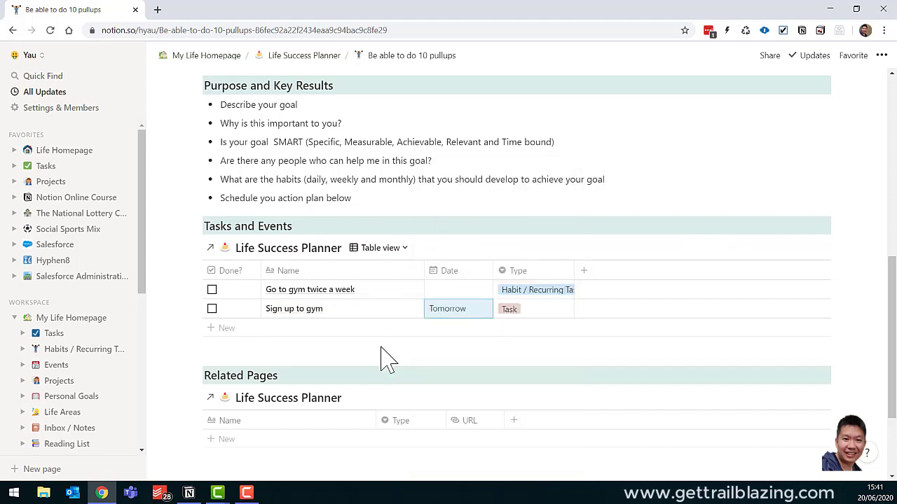
# Search Google for "how to do pullups" in a new browser tab and open the Nerd Fitness 30-day pull-up progression article.
pyautogui.scroll(-1, 346, 356)
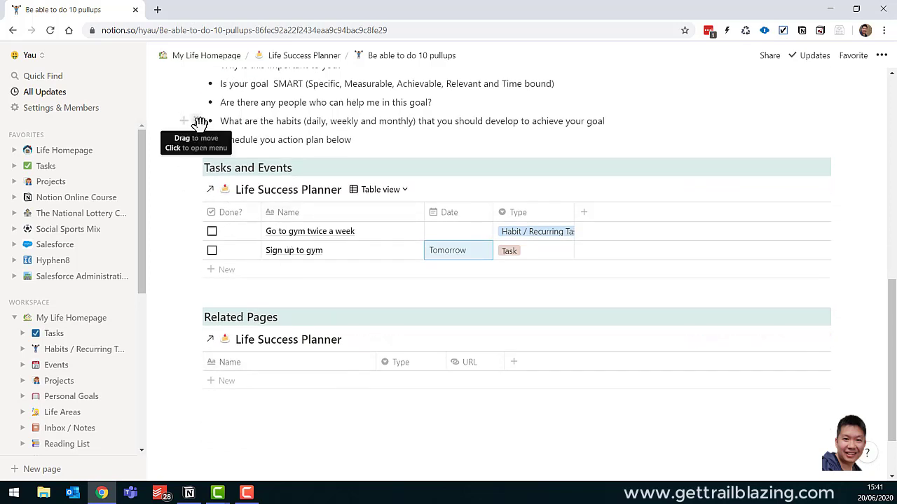
pyautogui.click(157, 10)
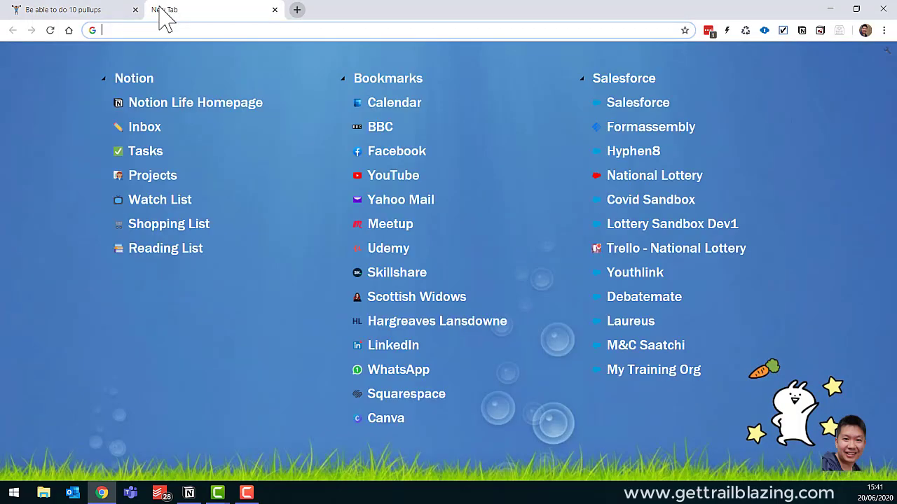
pyautogui.write('how to do ')
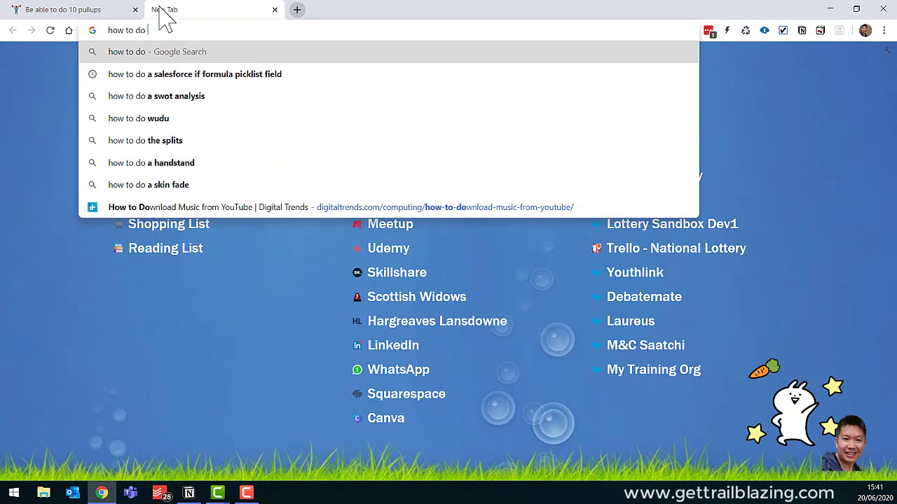
pyautogui.write('pullups')
pyautogui.press('Return')
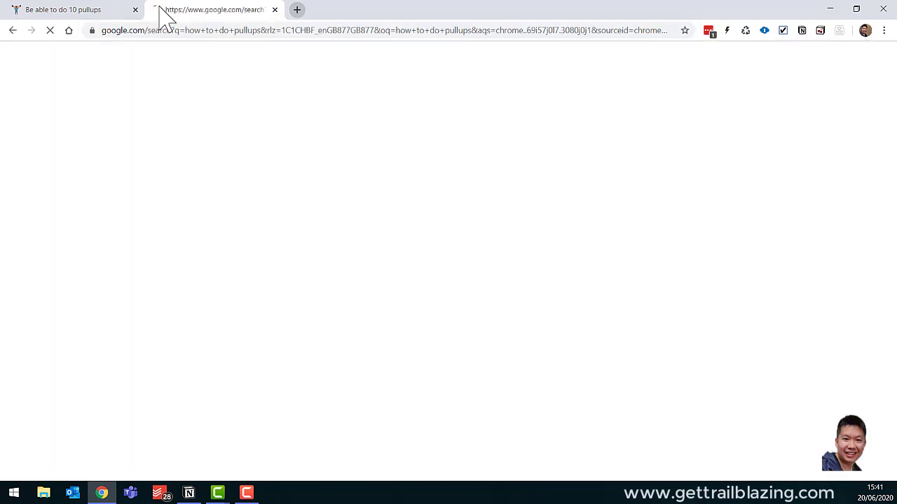
pyautogui.scroll(-9, 220, 240)
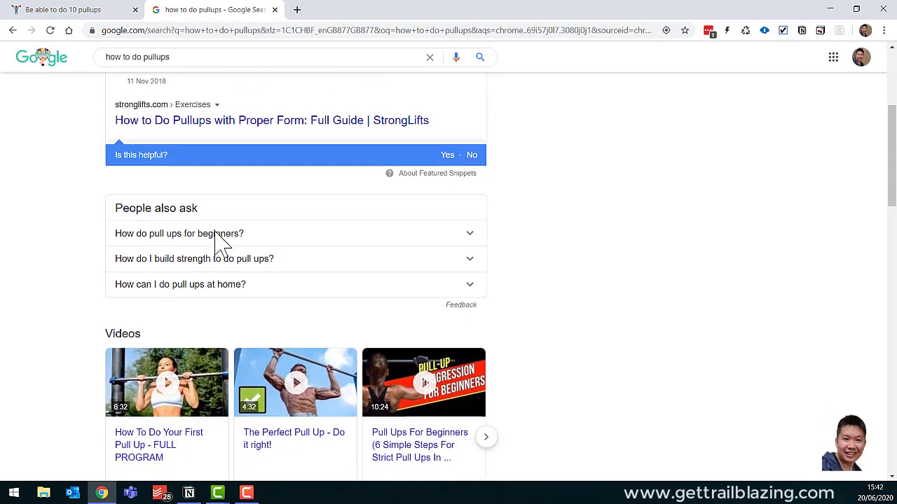
pyautogui.scroll(-1, 215, 241)
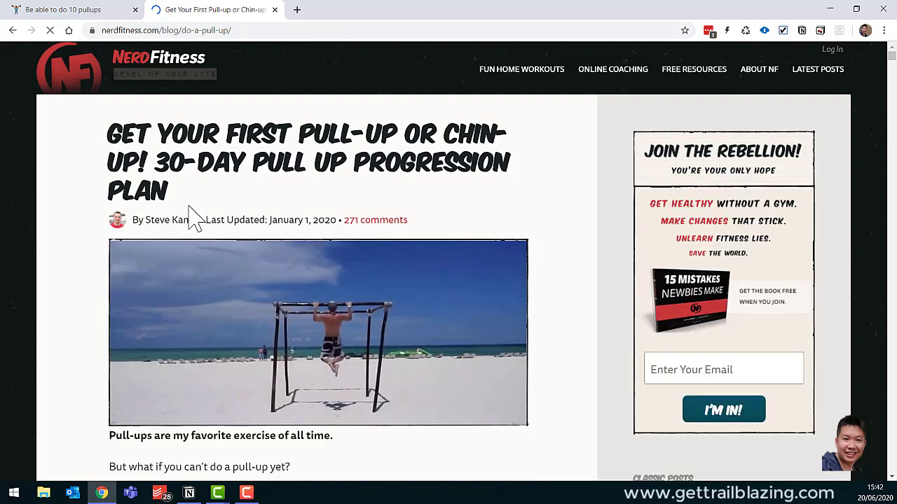
# Save the article to the Life Success Planner database with the Notion web clipper and open the saved page in Notion.
pyautogui.click(803, 30)
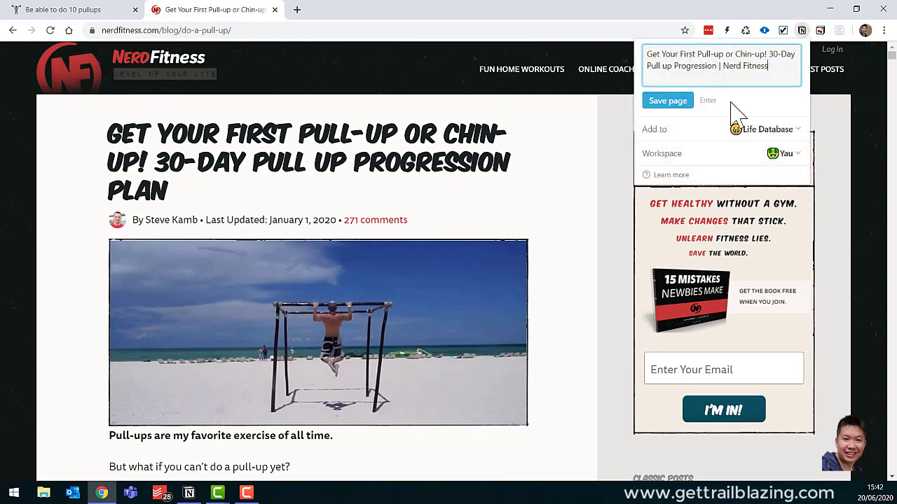
pyautogui.click(767, 130)
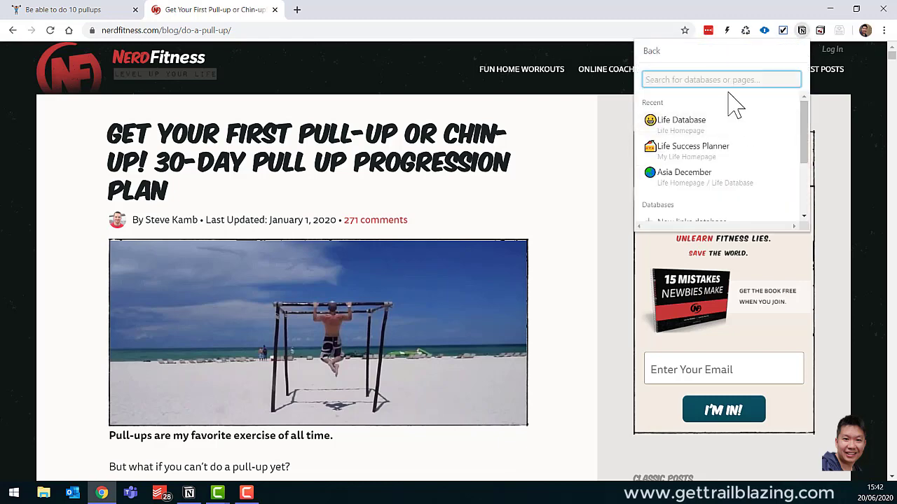
pyautogui.click(700, 148)
pyautogui.click(687, 103)
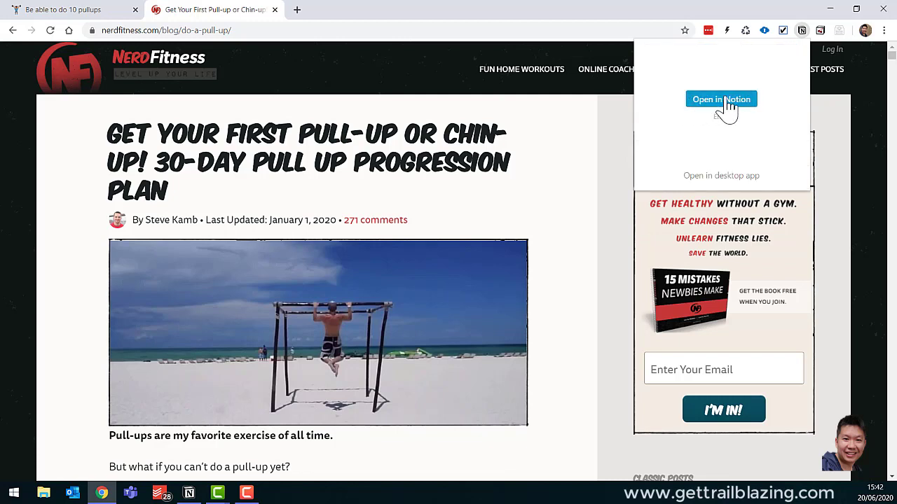
pyautogui.click(728, 103)
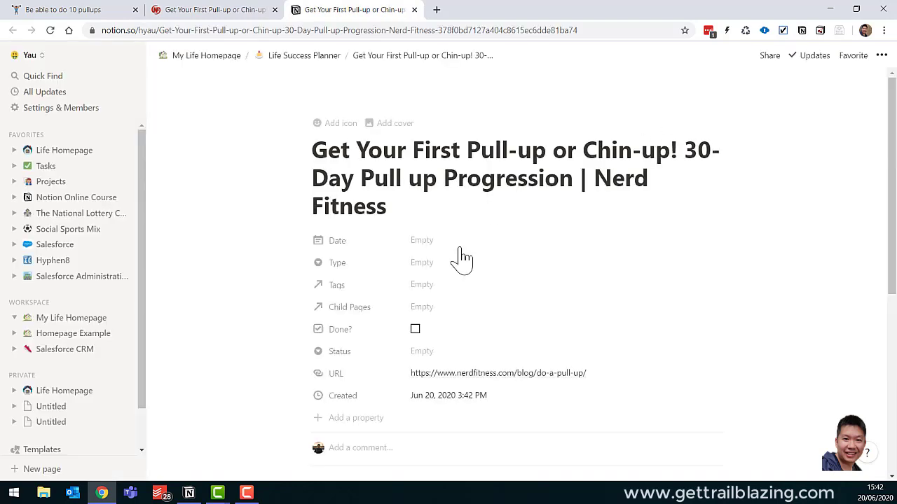
# Tag the clipped article with "Be able to do 10 pullups" and "Health and Fitness", and set its type to Website.
pyautogui.click(426, 285)
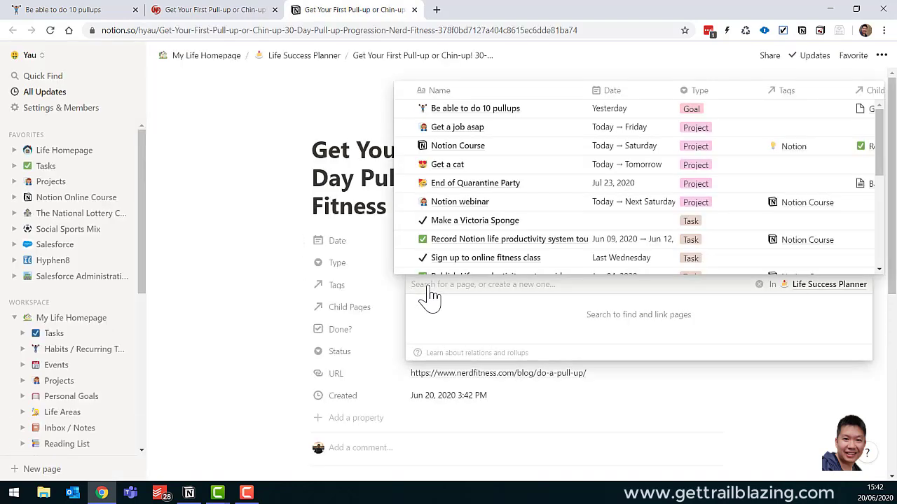
pyautogui.click(469, 110)
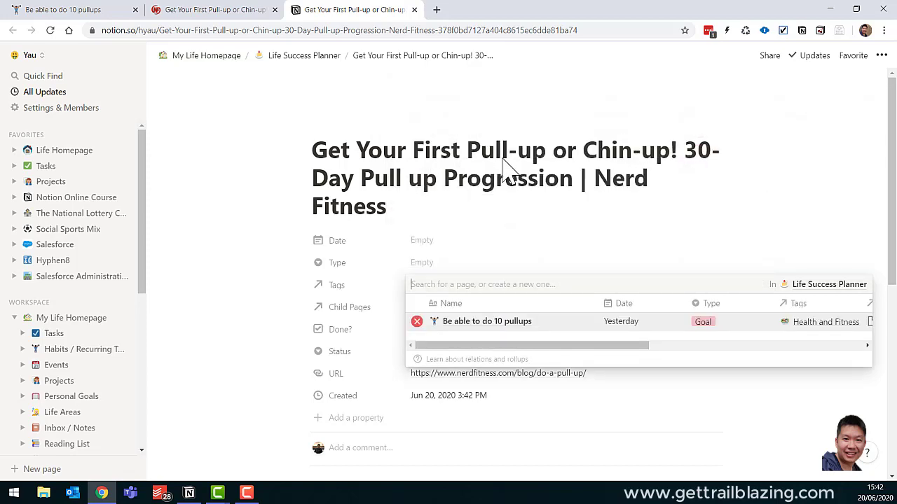
pyautogui.write('Health')
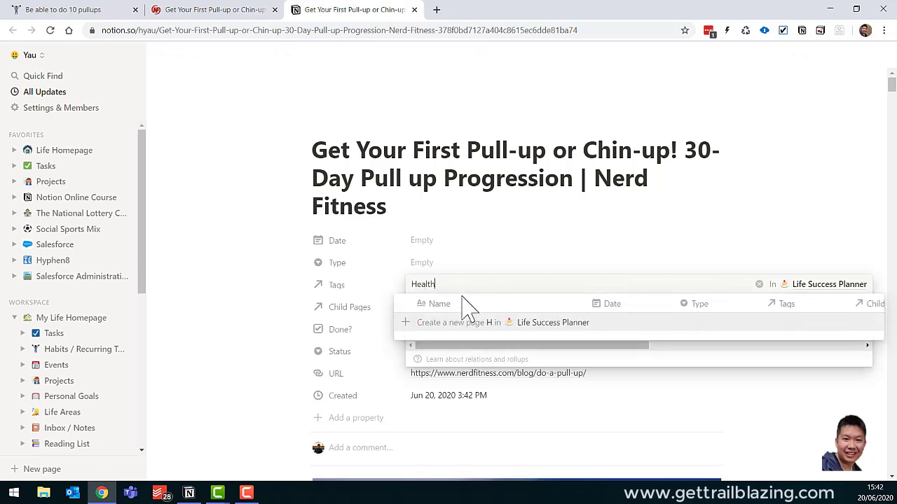
pyautogui.click(466, 326)
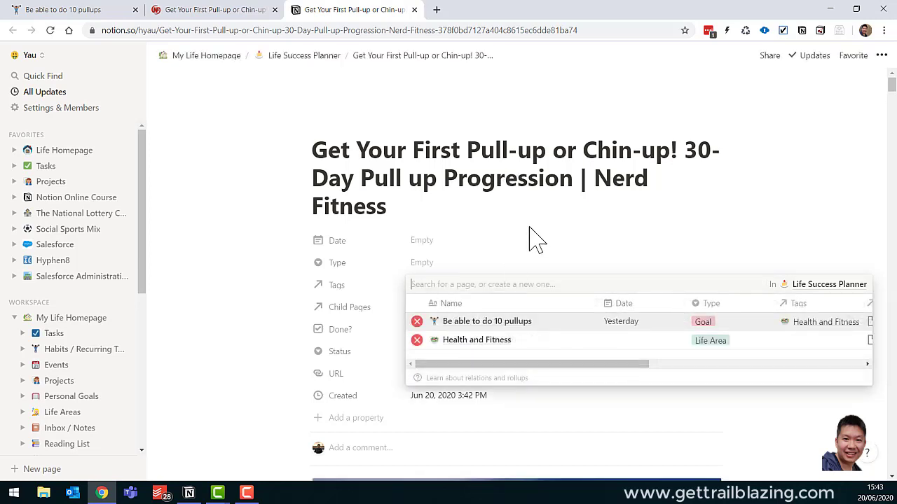
pyautogui.click(527, 243)
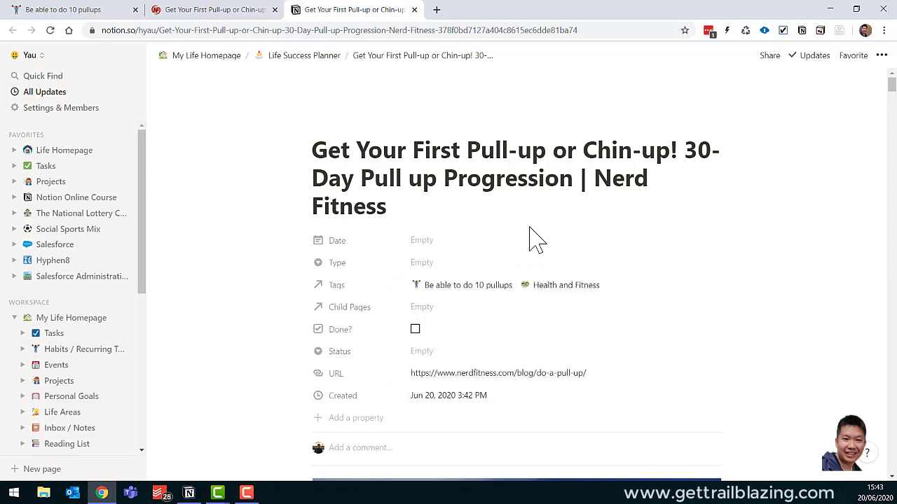
pyautogui.click(430, 265)
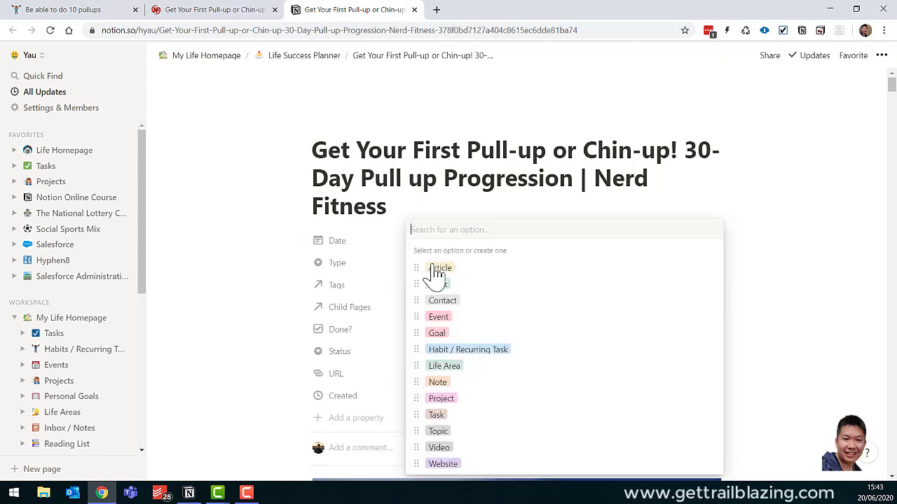
pyautogui.click(443, 465)
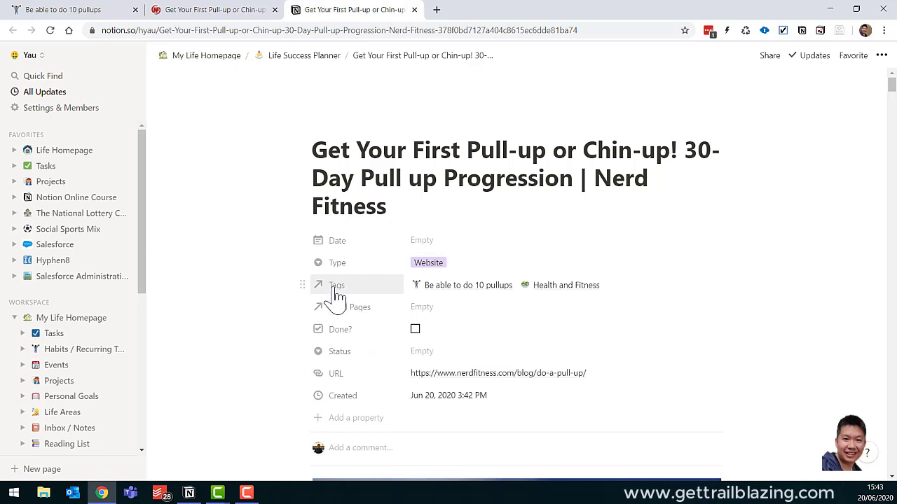
# Open the "Be able to do 10 pullups" goal from the article's Tags as a full page and review its linked tasks and Related Pages.
pyautogui.click(454, 294)
pyautogui.click(454, 324)
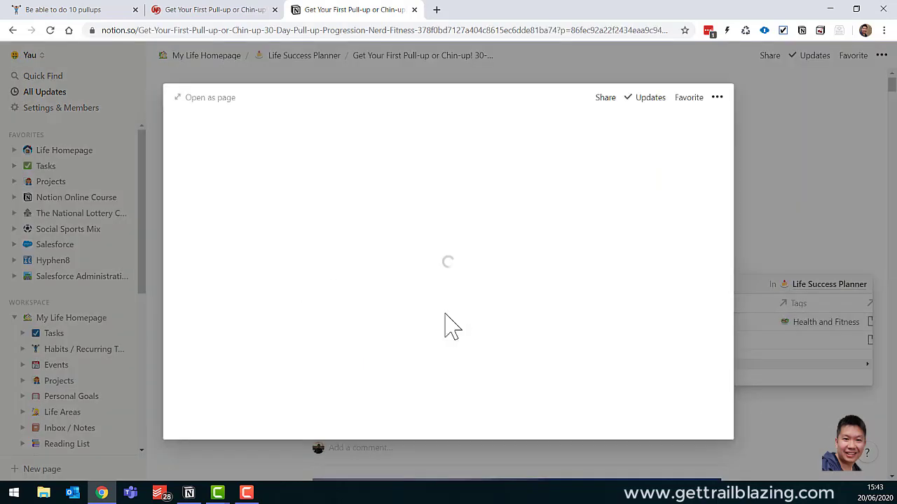
pyautogui.click(223, 99)
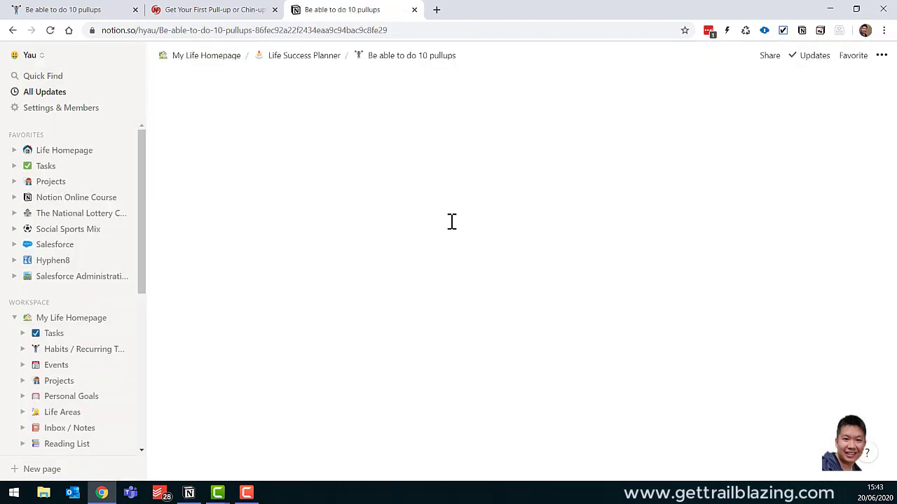
pyautogui.scroll(-10, 456, 232)
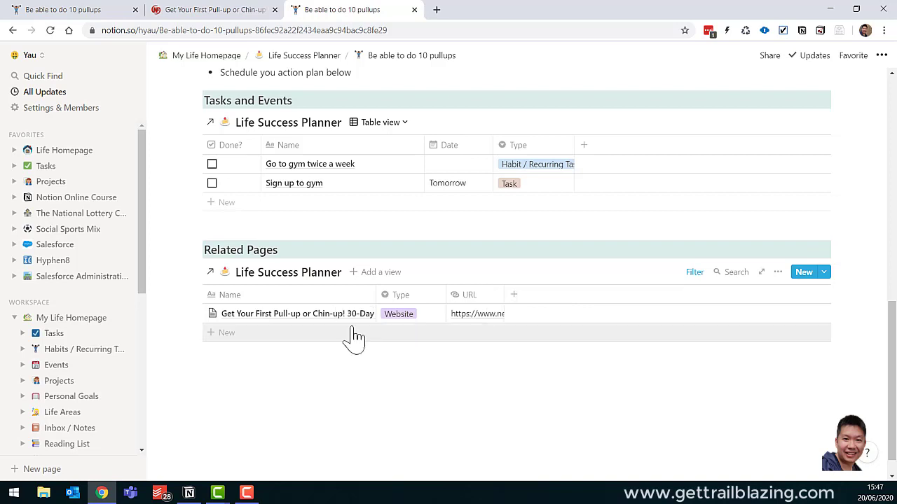
pyautogui.scroll(3, 354, 329)
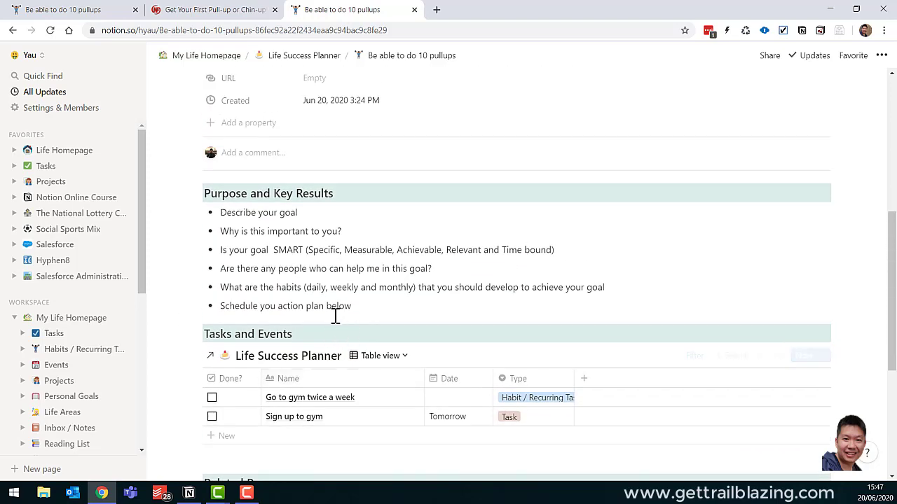
# Open the Tasks page and review the Due Tasks, Upcoming and Undated Tasks, and Habits / Recurring Tasks Due tables.
pyautogui.click(59, 335)
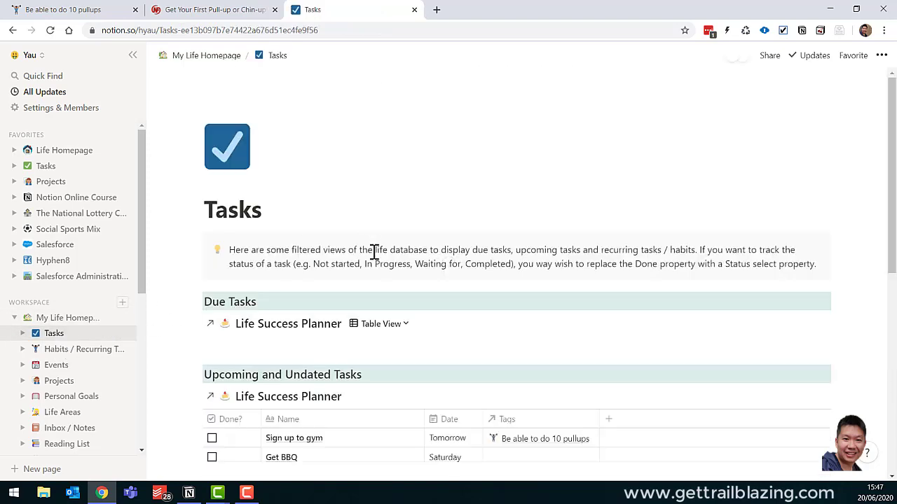
pyautogui.scroll(-2, 354, 318)
pyautogui.scroll(-3, 354, 322)
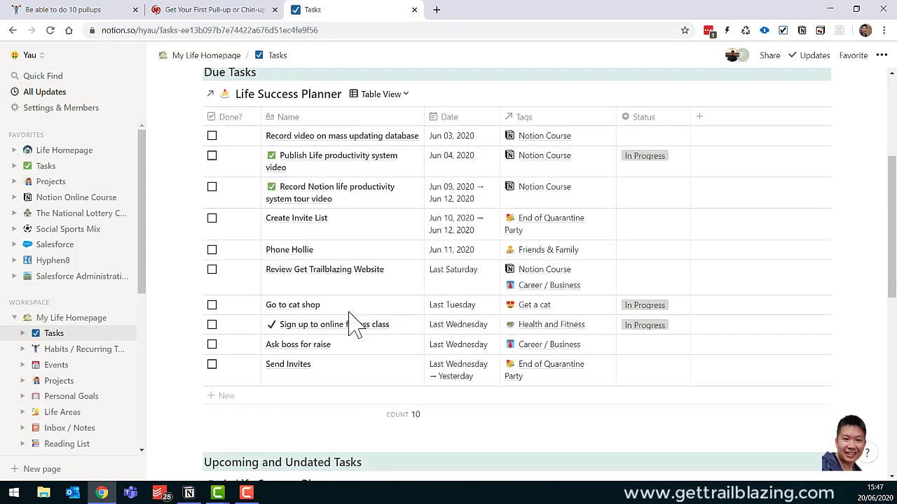
pyautogui.scroll(-2, 353, 322)
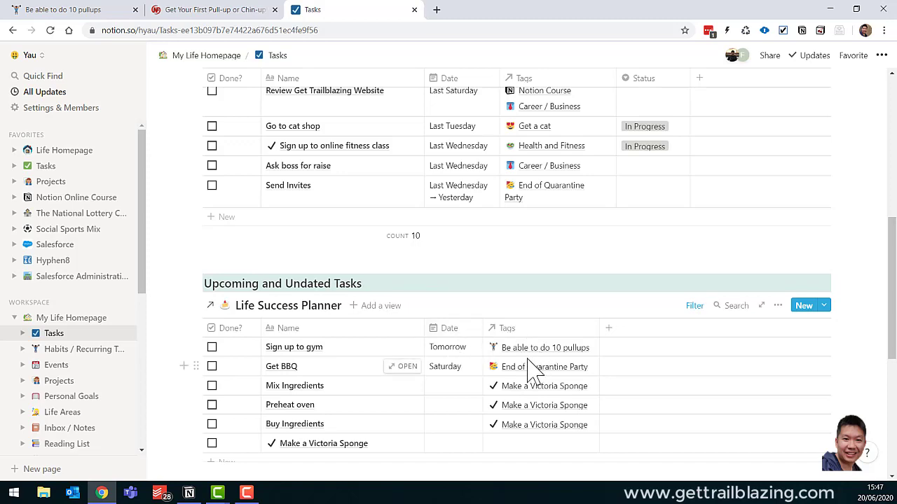
pyautogui.scroll(-5, 525, 353)
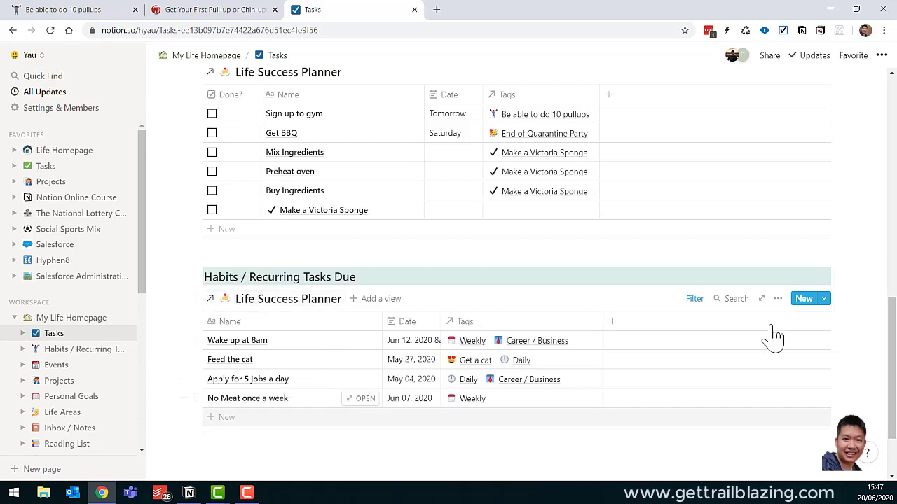
# Add an Or filter group to the Habits / Recurring Tasks Due table's filters with the condition Date Is empty.
pyautogui.click(697, 300)
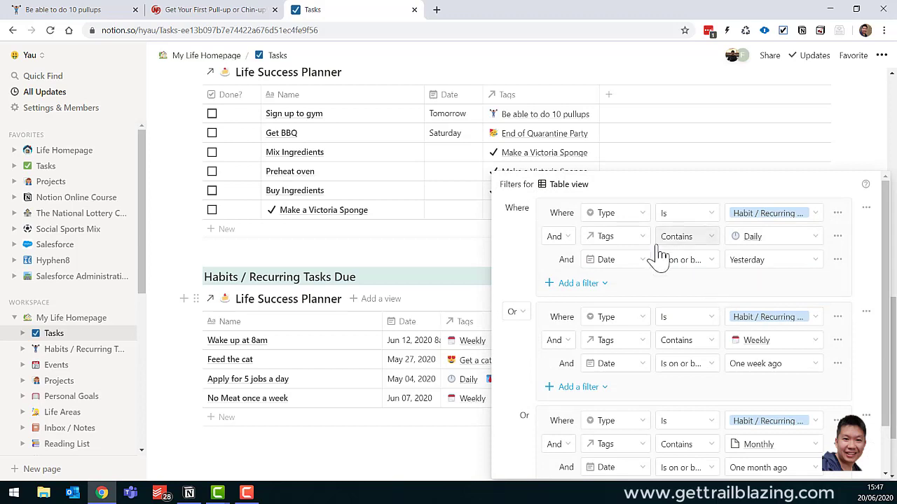
pyautogui.scroll(-2, 662, 245)
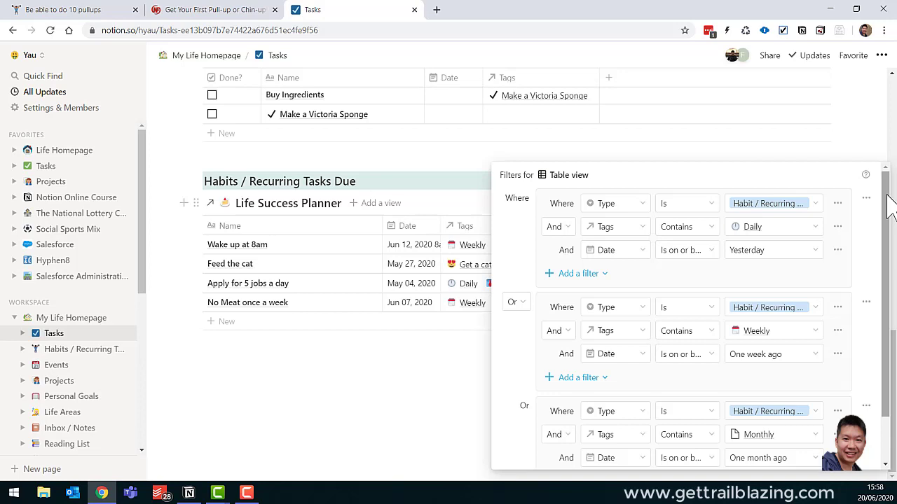
pyautogui.moveTo(889, 203); pyautogui.dragTo(882, 303)
pyautogui.click(534, 456)
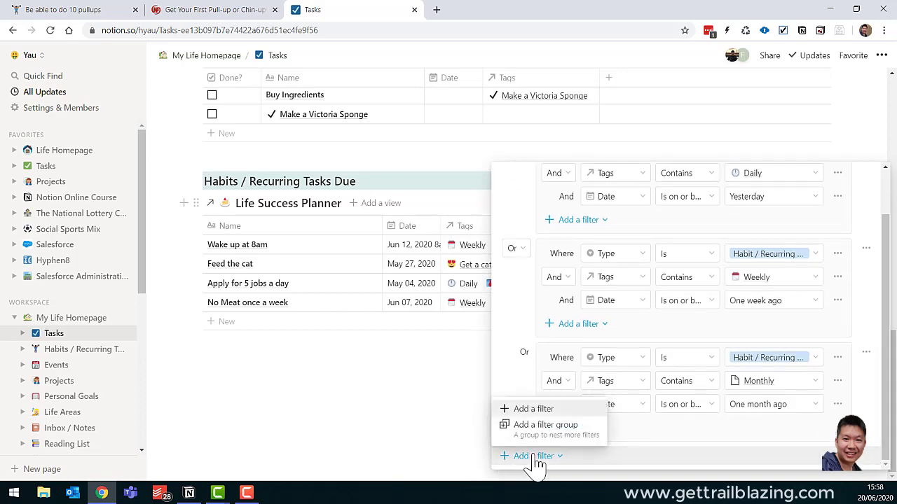
pyautogui.click(545, 425)
pyautogui.scroll(-2, 640, 420)
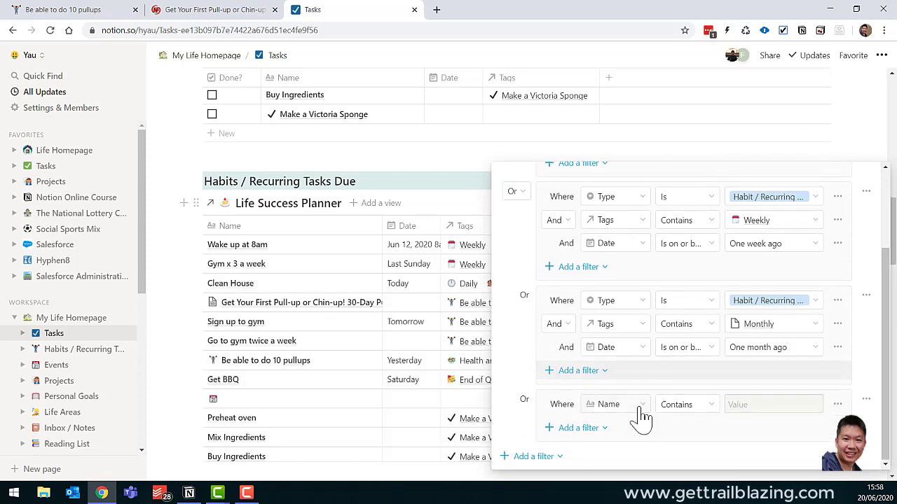
pyautogui.click(640, 413)
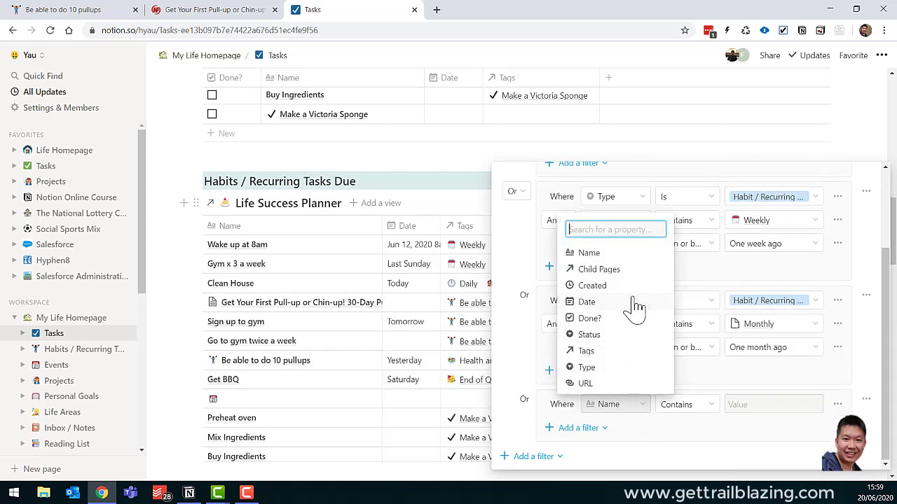
pyautogui.click(631, 303)
pyautogui.click(655, 412)
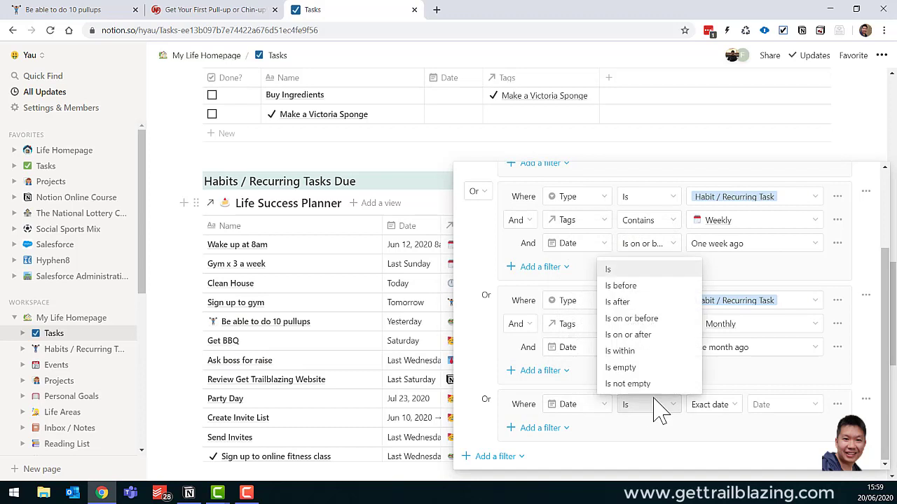
pyautogui.click(656, 368)
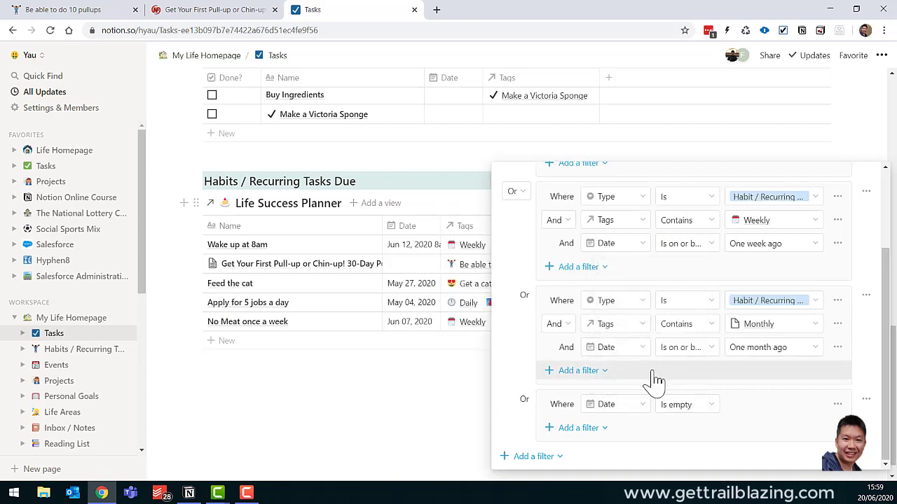
# Add the condition Type Is Habit / Recurring Task to the empty-date filter group and close the filters.
pyautogui.click(595, 433)
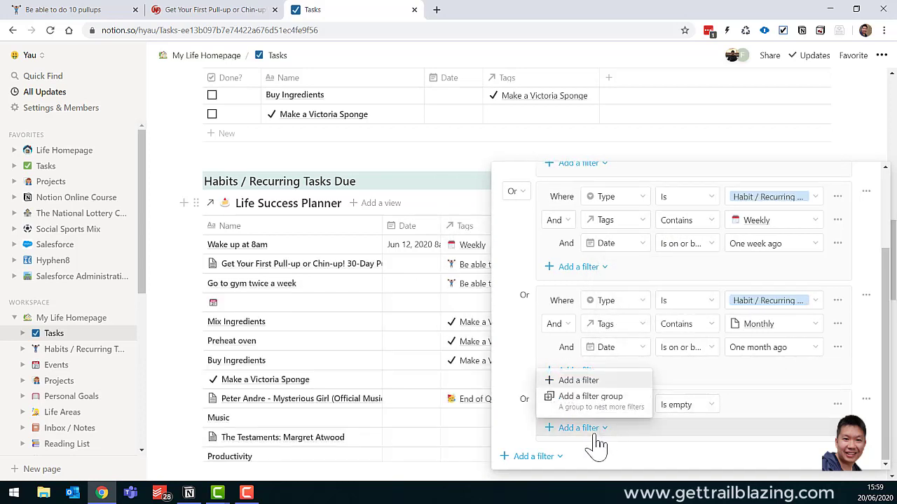
pyautogui.click(587, 382)
pyautogui.click(625, 428)
pyautogui.click(592, 389)
pyautogui.click(683, 428)
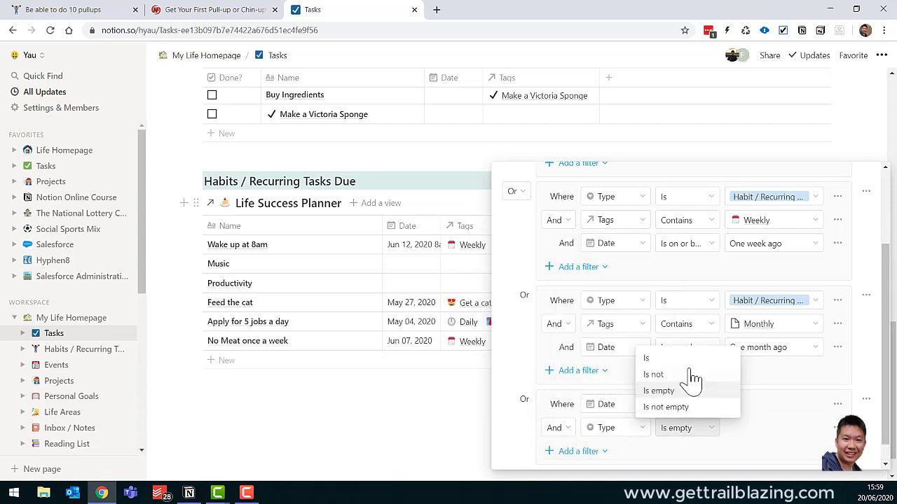
pyautogui.click(686, 359)
pyautogui.click(769, 428)
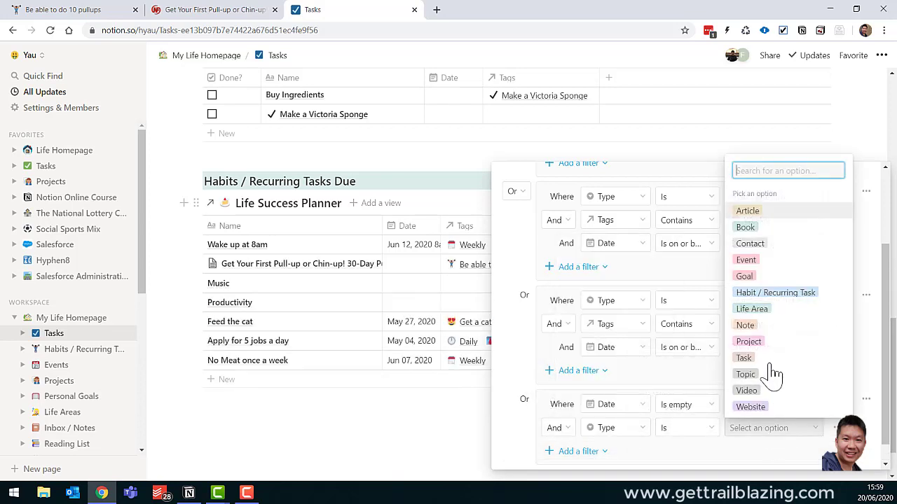
pyautogui.click(770, 295)
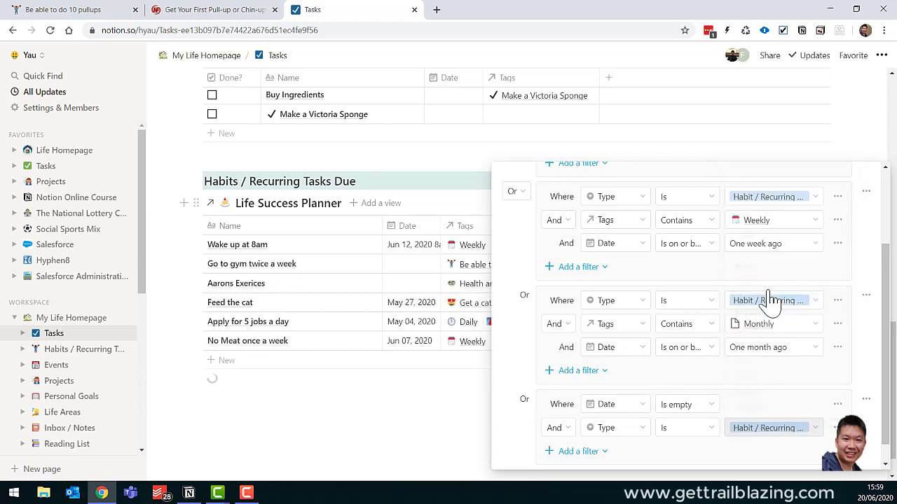
pyautogui.click(468, 403)
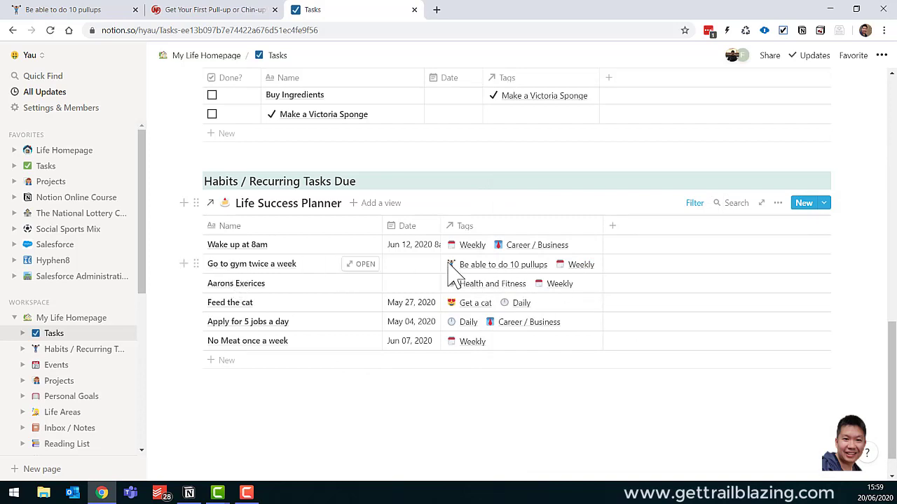
# Set the date of the habit "Go to gym twice a week" to Jun 20, 2020.
pyautogui.click(415, 264)
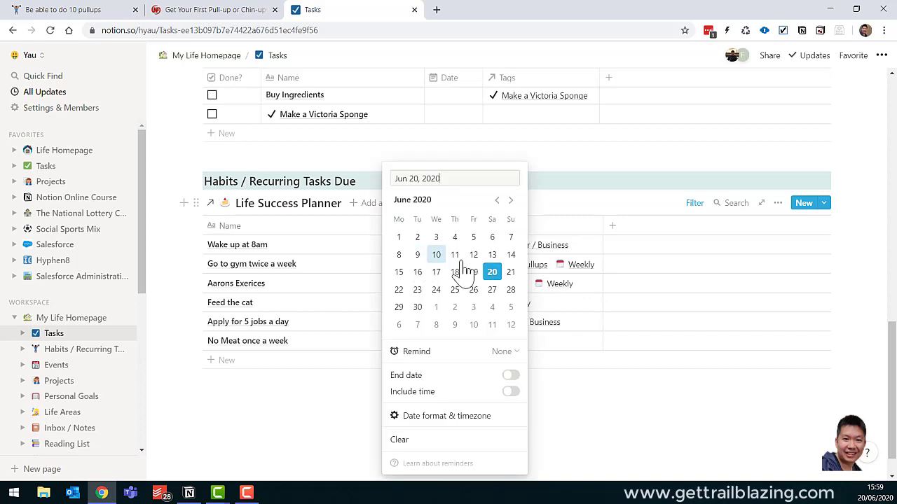
pyautogui.click(492, 273)
pyautogui.click(354, 384)
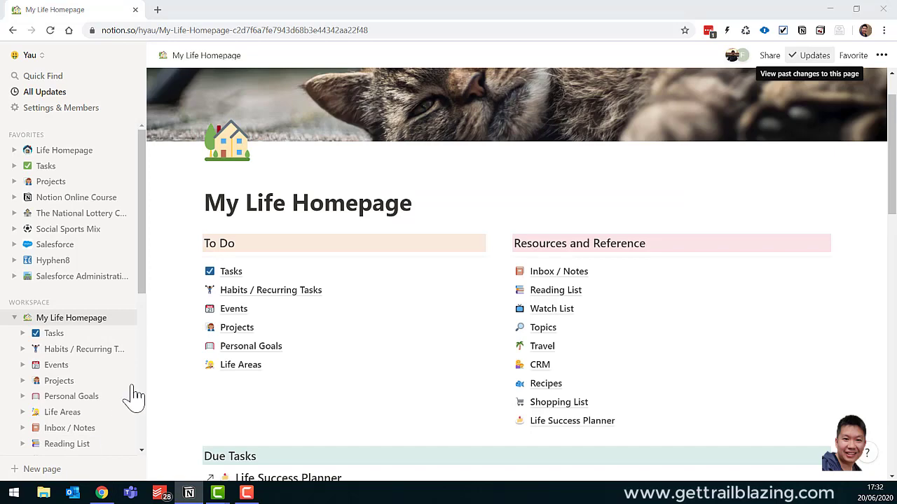
# Open the Life Areas page from My Life Homepage and review its gallery of life areas.
pyautogui.click(264, 368)
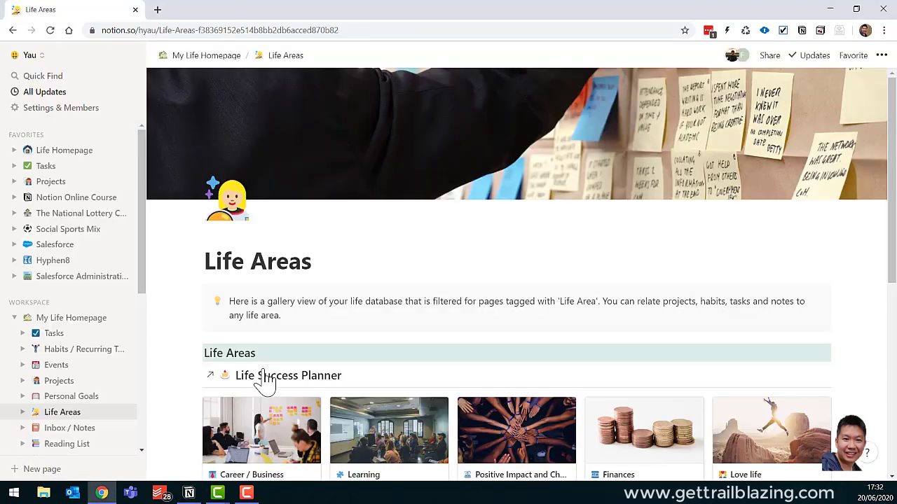
pyautogui.scroll(-3, 355, 384)
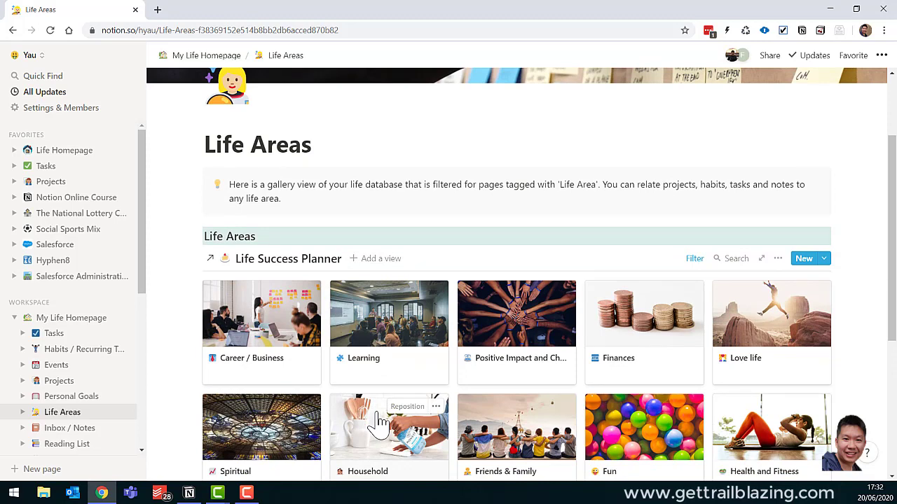
pyautogui.scroll(-2, 421, 417)
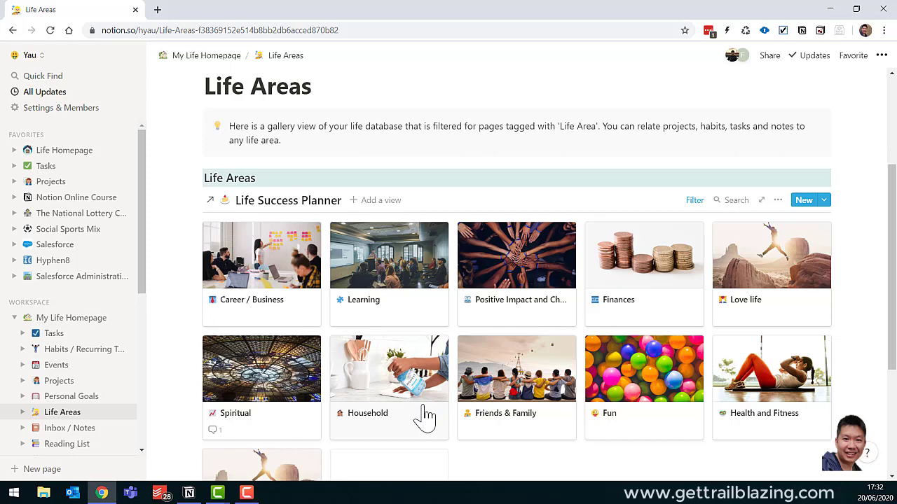
pyautogui.scroll(-2, 425, 417)
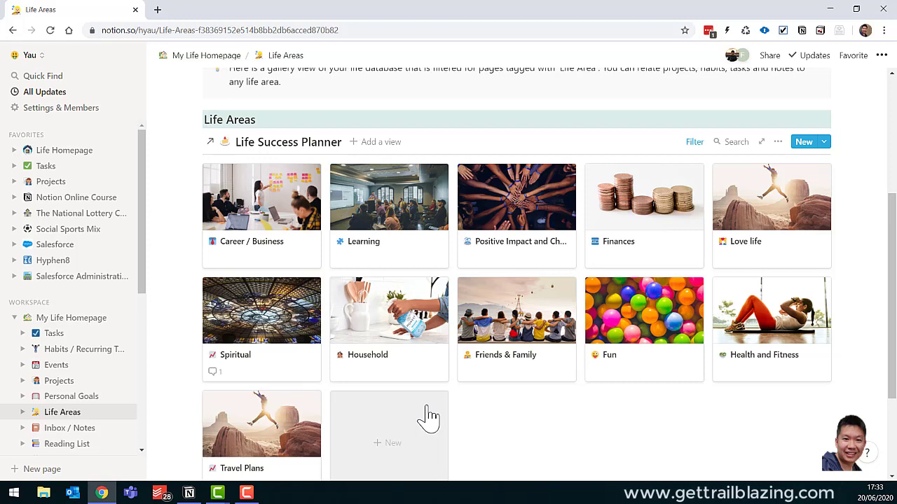
# Open the Career / Business life area as a full page and review its Vision questions and Related Pages.
pyautogui.click(299, 208)
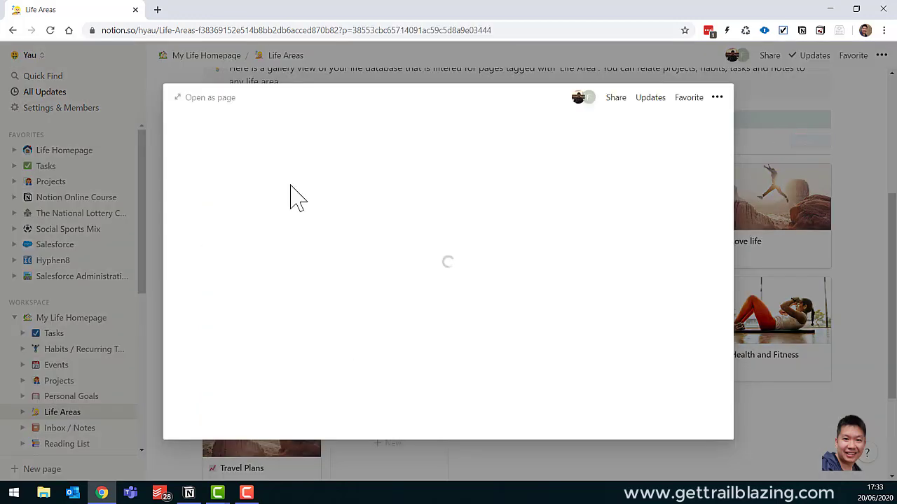
pyautogui.click(224, 100)
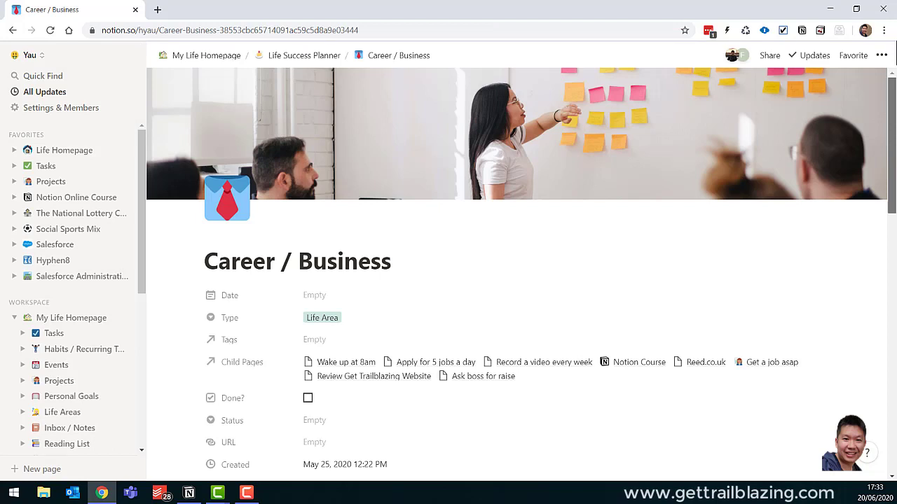
pyautogui.scroll(-4, 516, 280)
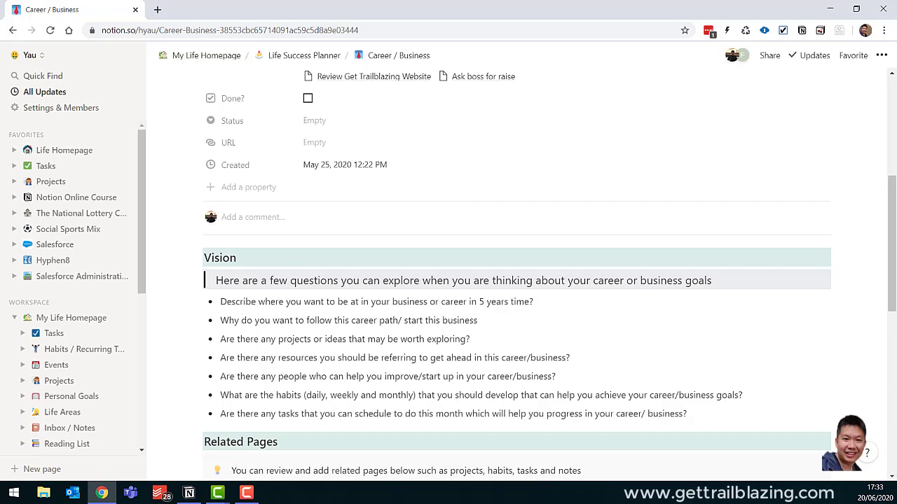
pyautogui.scroll(-4, 517, 280)
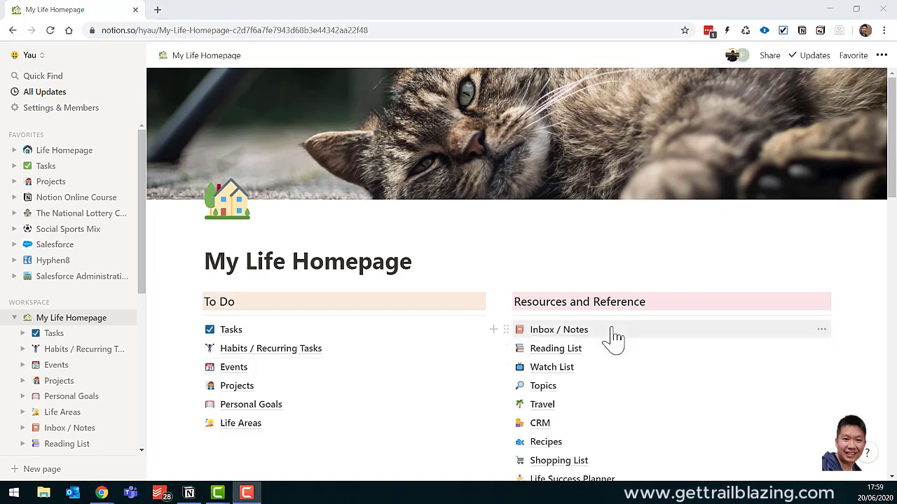
# On the Inbox / Notes page, add a new page titled "Note" containing "New note", and return to Inbox / Notes.
pyautogui.click(613, 339)
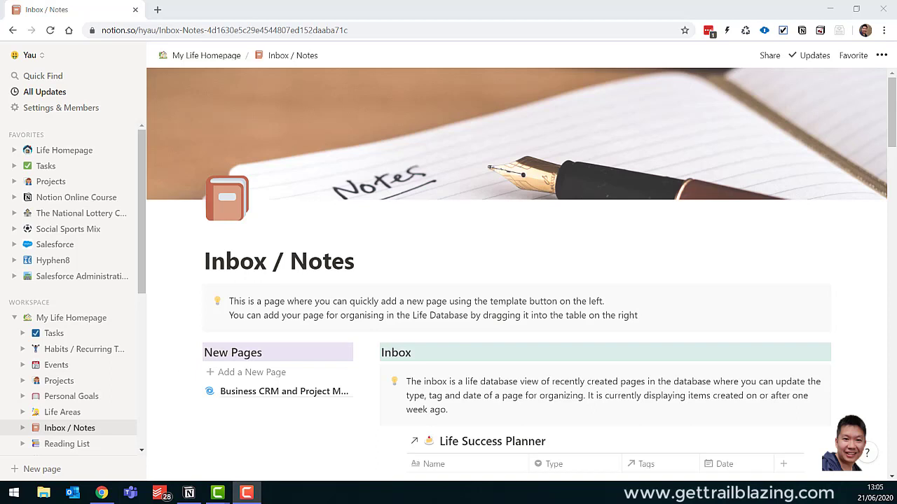
pyautogui.click(242, 374)
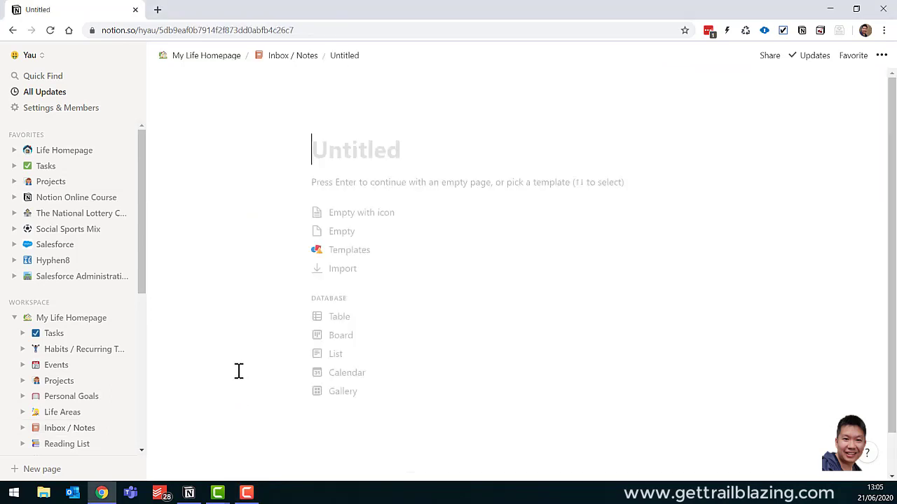
pyautogui.write('Note')
pyautogui.press('Return')
pyautogui.write('New note')
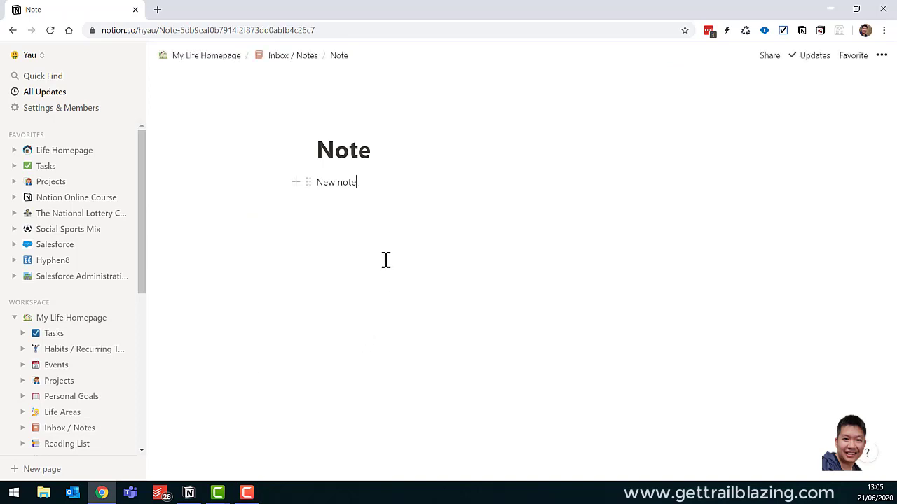
pyautogui.click(301, 56)
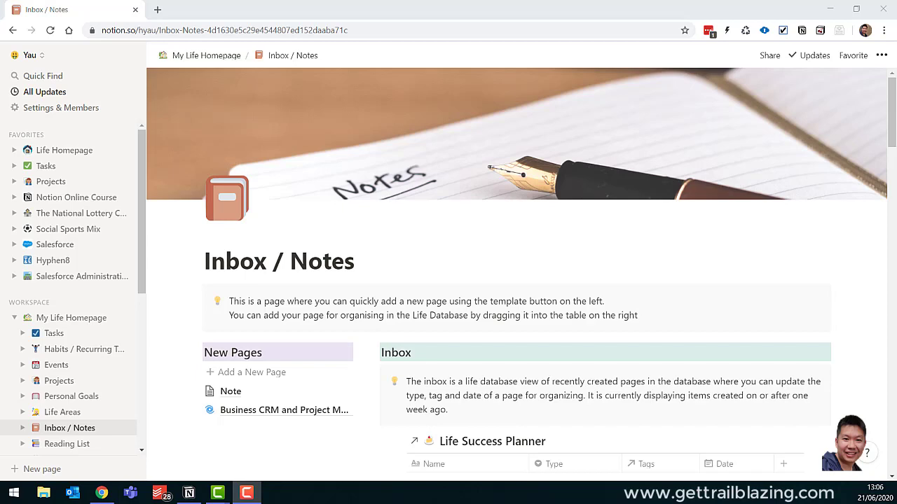
# View the Notion bookmarks, including Inbox, in a new browser tab and return to the Inbox / Notes page.
pyautogui.click(158, 9)
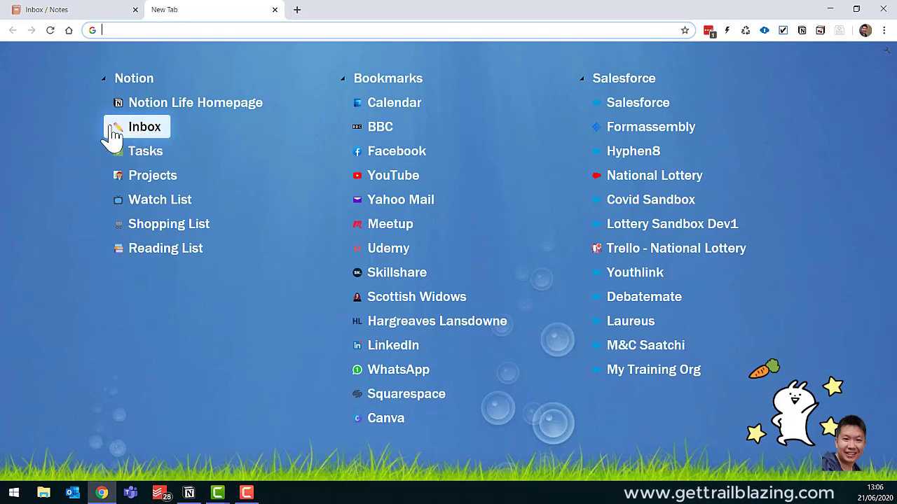
pyautogui.click(91, 9)
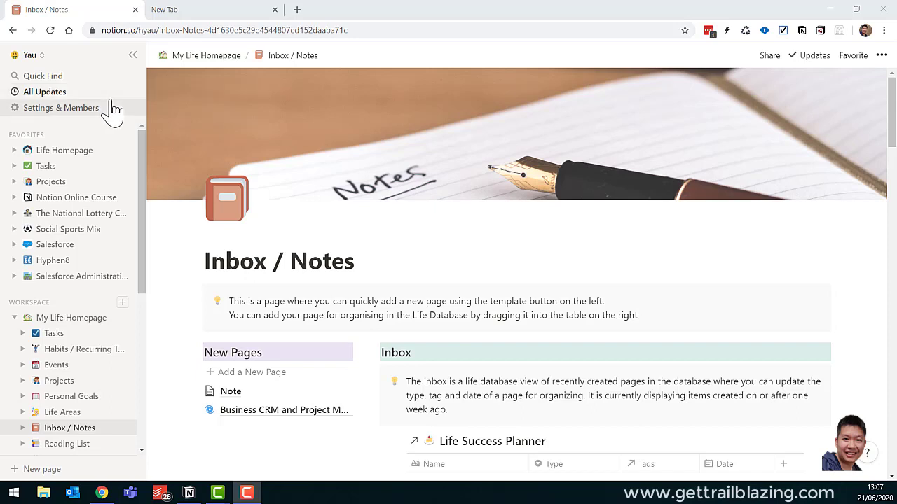
# Move the "Business CRM and Project Manager" page from New Pages into the Inbox table and set its type to Project.
pyautogui.scroll(-3, 312, 273)
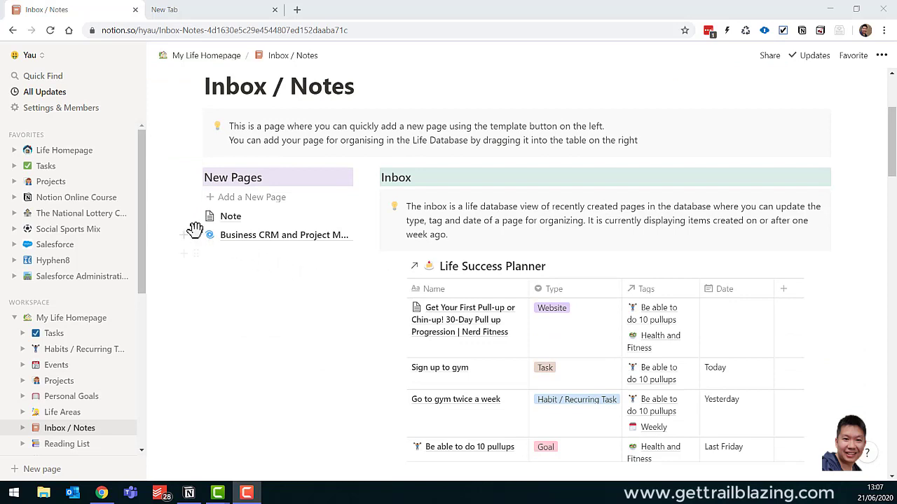
pyautogui.moveTo(197, 232); pyautogui.dragTo(436, 296)
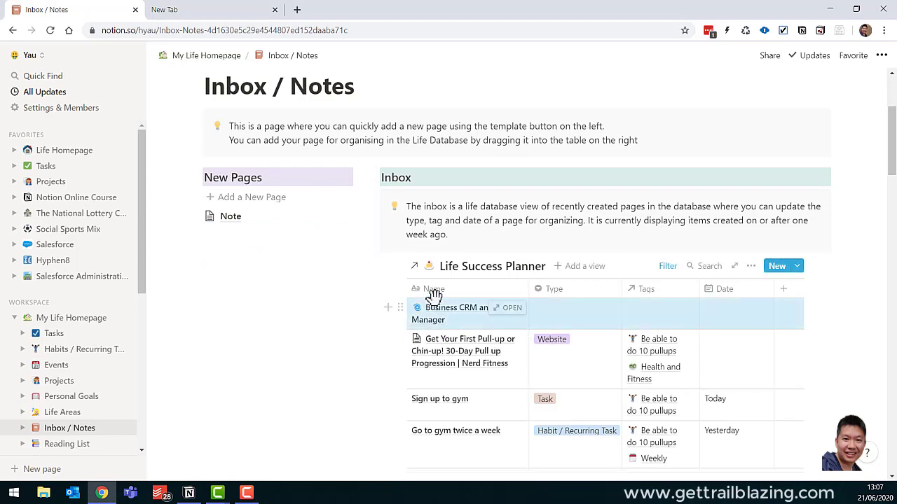
pyautogui.click(581, 315)
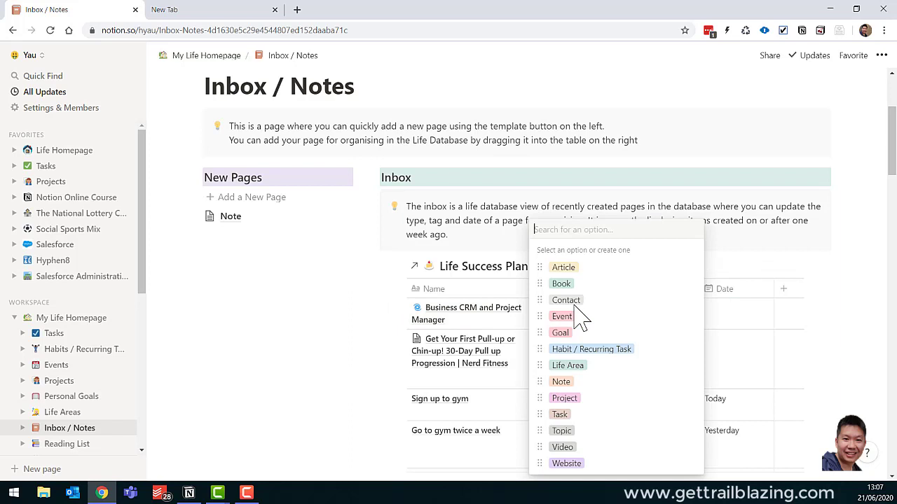
pyautogui.click(570, 403)
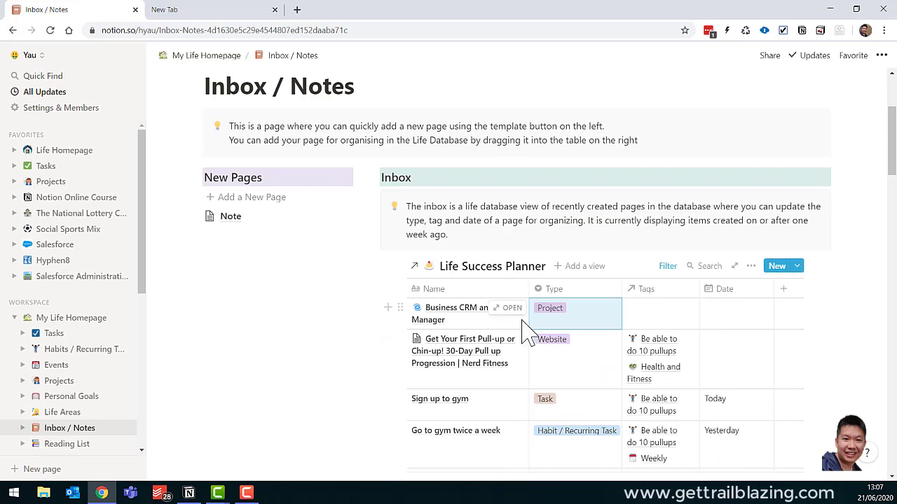
# Search the tags of "Business CRM and Project Manager" for "notion" and link the Notion topic.
pyautogui.click(664, 318)
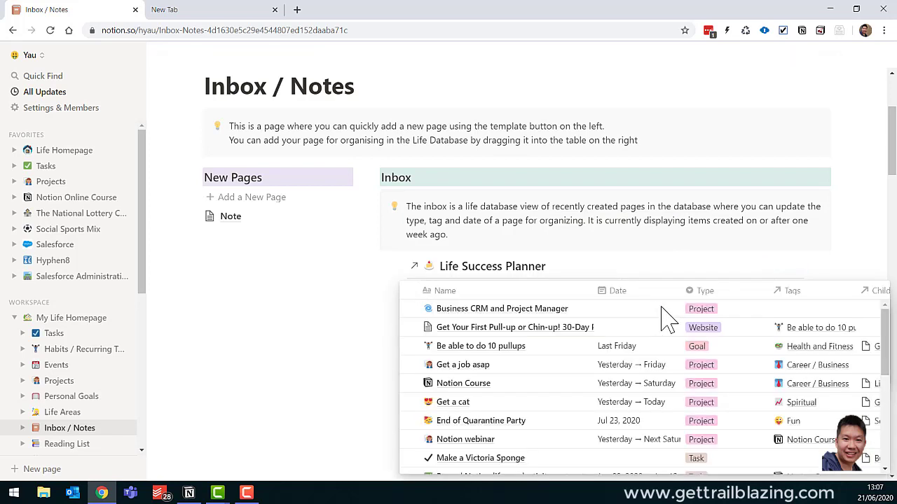
pyautogui.write('notion')
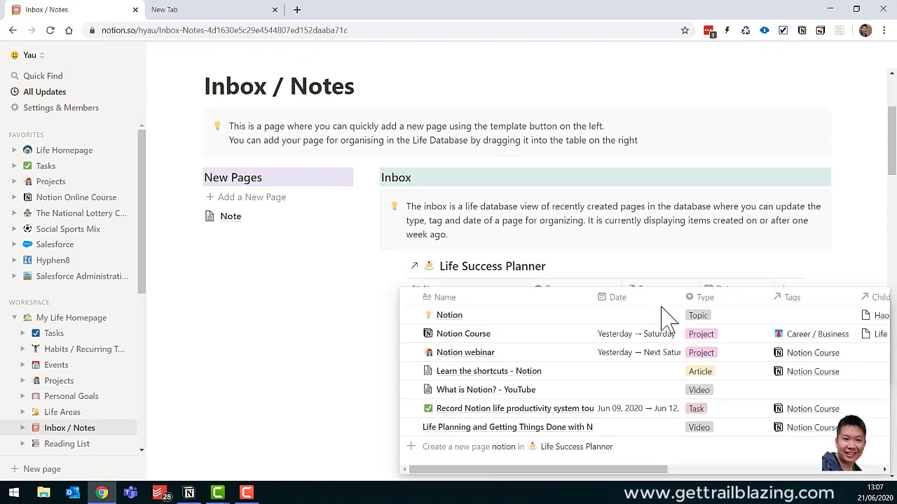
pyautogui.click(450, 316)
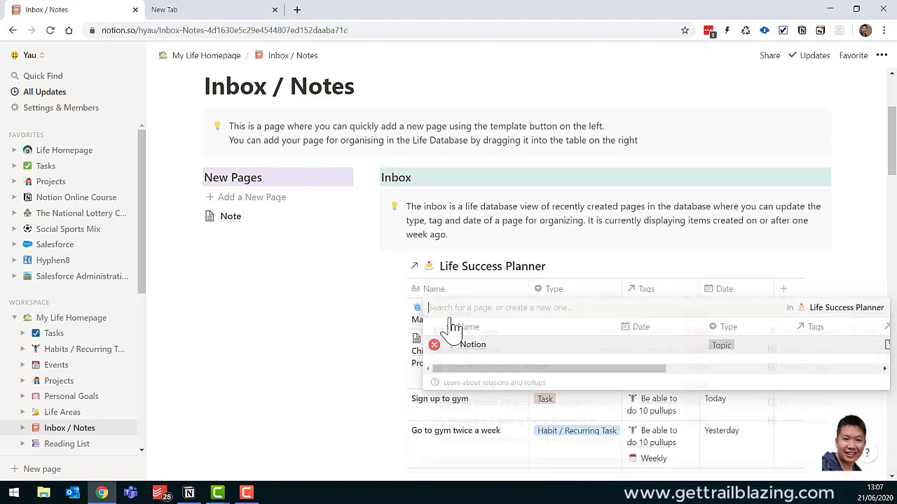
# Finish the tag selection and delete the leftover "Note" page from New Pages on Inbox / Notes.
pyautogui.click(397, 393)
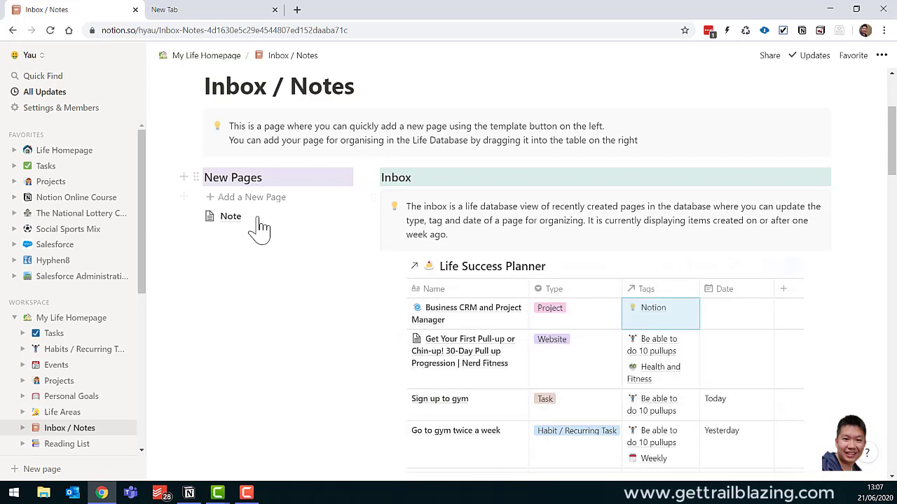
pyautogui.click(197, 213)
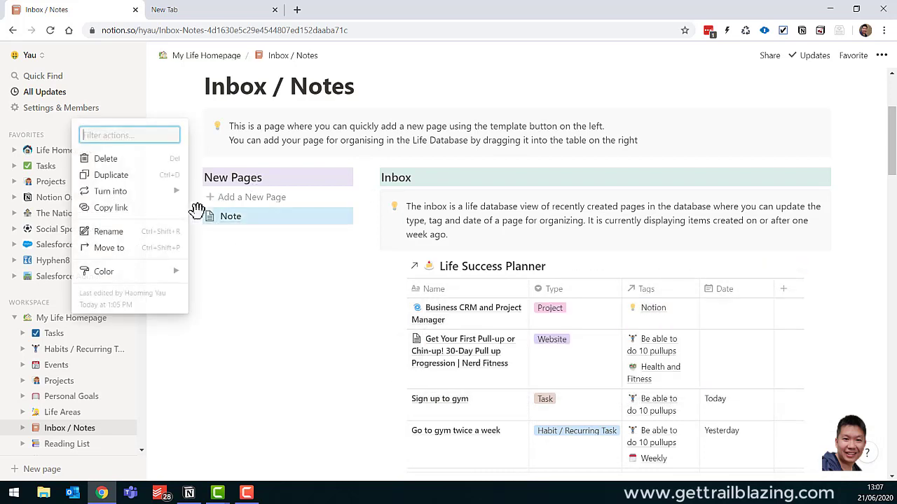
pyautogui.click(105, 157)
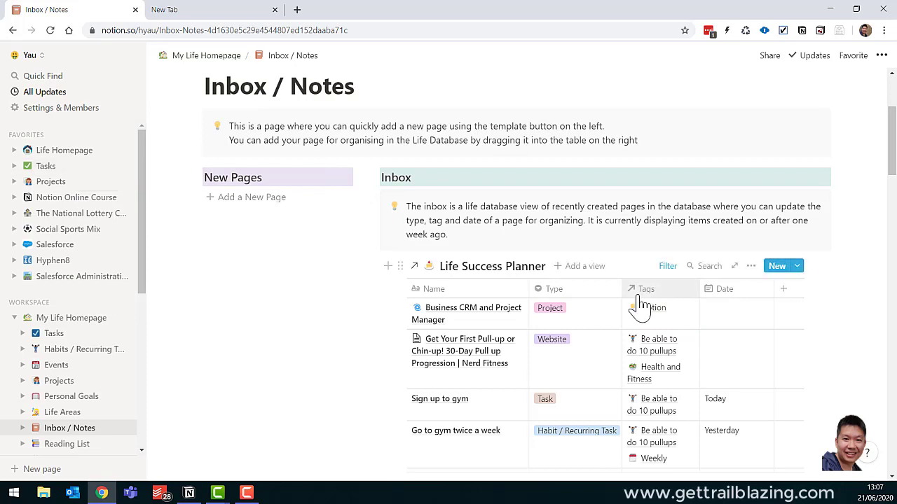
# Check the filter applied to the Life Success Planner table under Inbox and close it without changes.
pyautogui.click(670, 269)
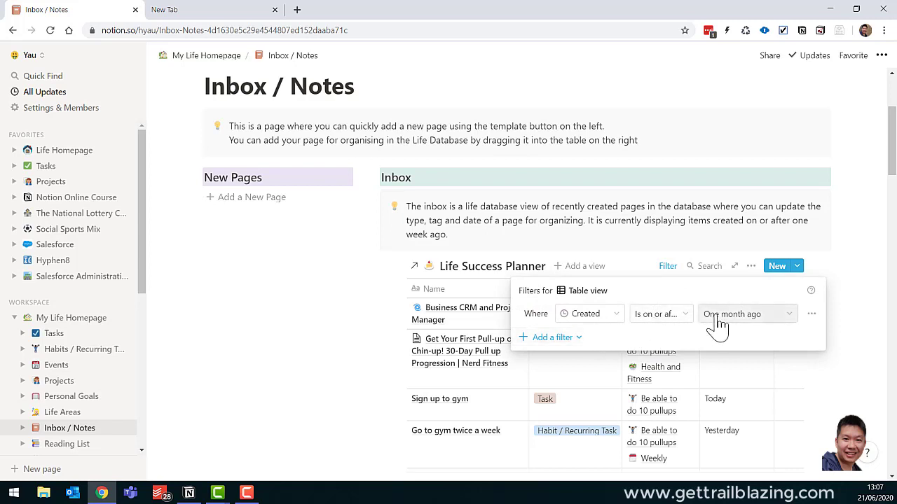
pyautogui.click(319, 319)
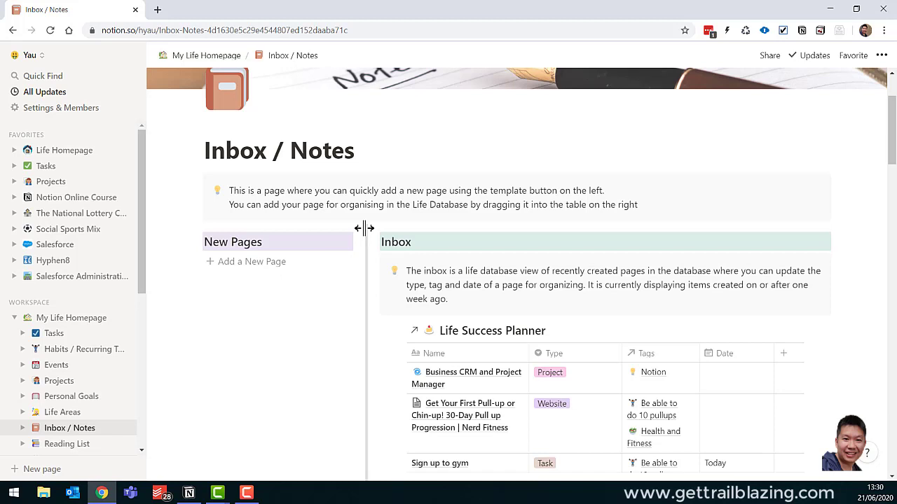
# Open the Notion topic from the tags of "Business CRM and Project Manager", view its related pages, and return to the project's entry.
pyautogui.click(657, 380)
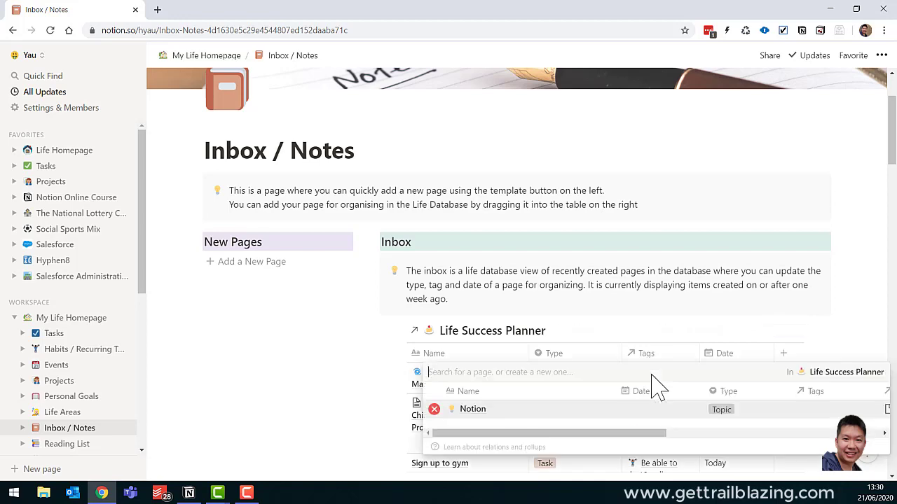
pyautogui.click(473, 414)
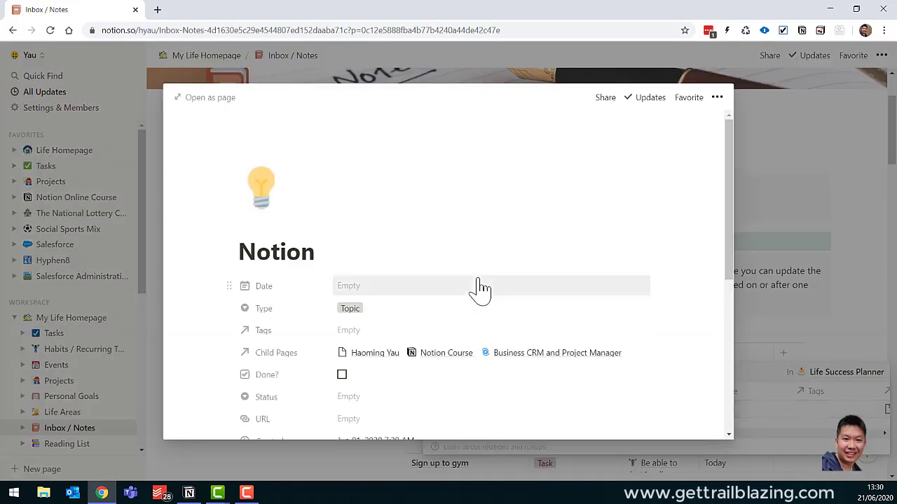
pyautogui.scroll(-5, 474, 290)
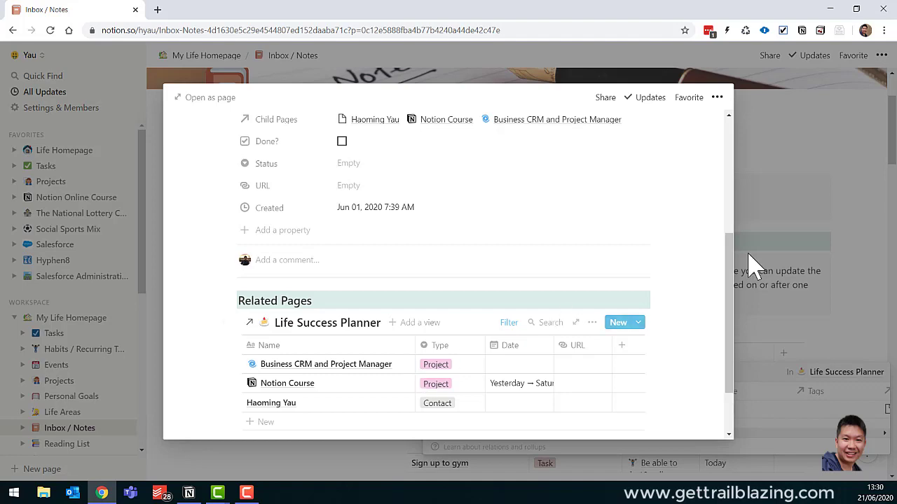
pyautogui.click(755, 262)
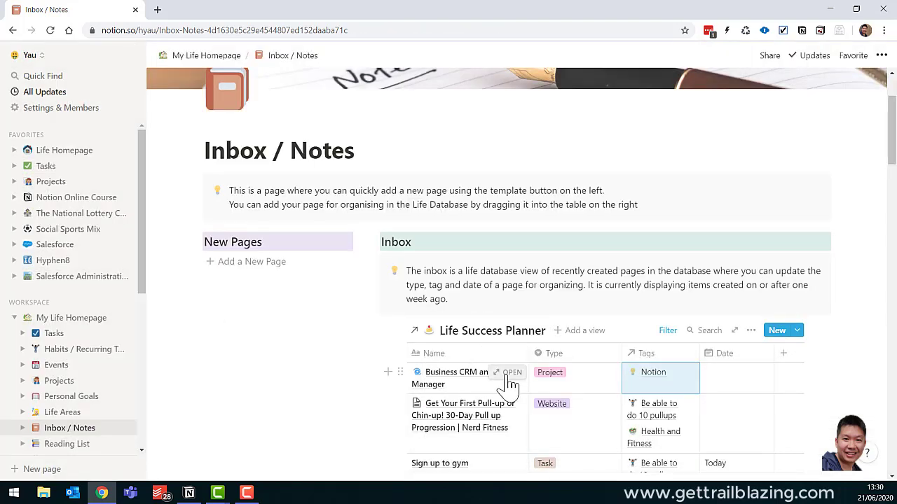
pyautogui.click(510, 372)
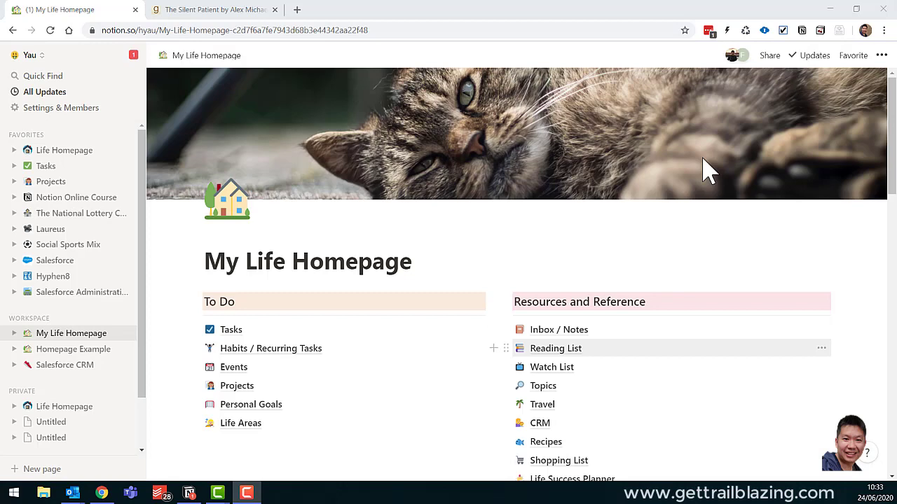
# Open the Reading List from My Life Homepage and mark the book "Finding Ultra by Rich Roll" as done.
pyautogui.click(556, 348)
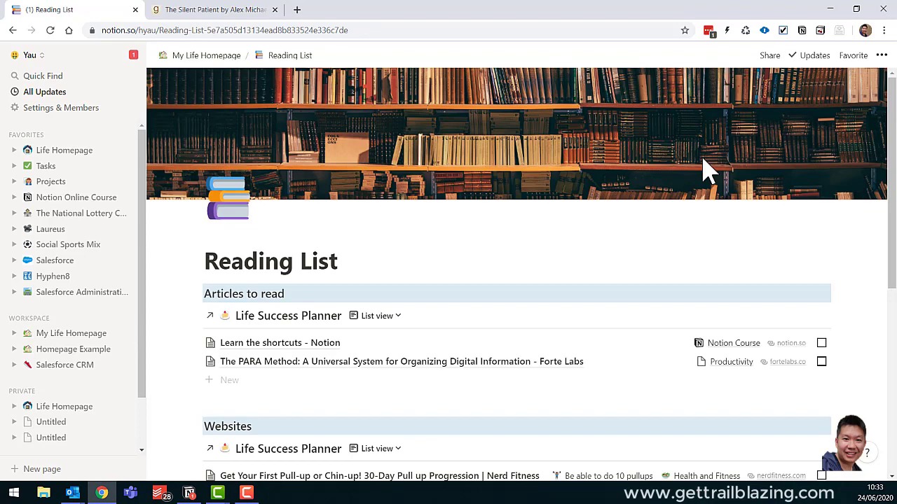
pyautogui.scroll(-5, 704, 160)
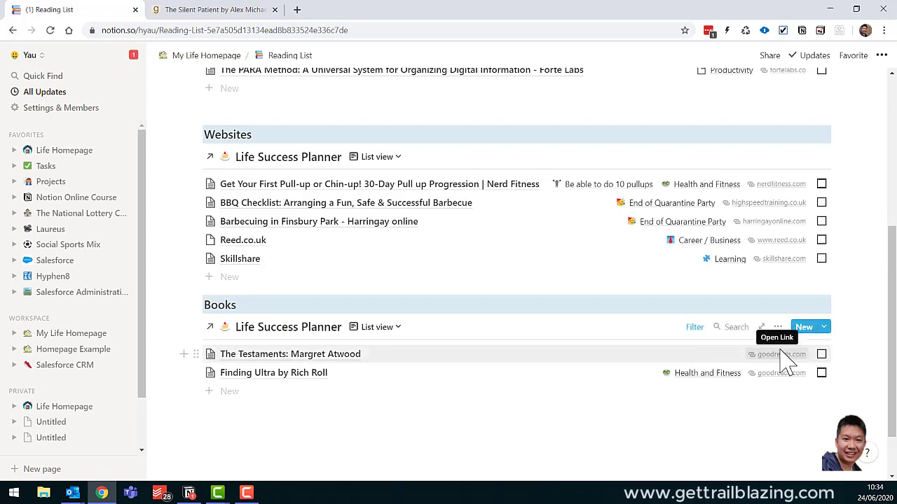
pyautogui.click(822, 374)
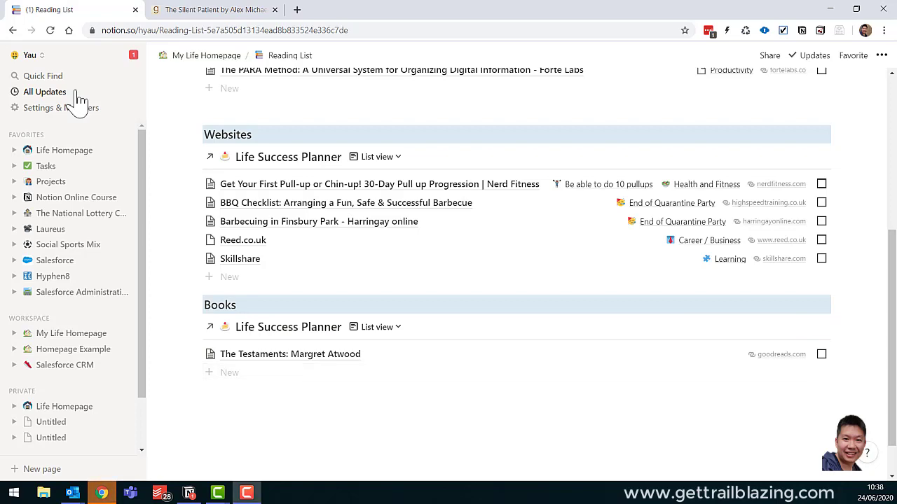
# Clip the Goodreads page "The Silent Patient by Alex Michaelides" into the Life Success Planner database with the Notion web clipper.
pyautogui.click(237, 10)
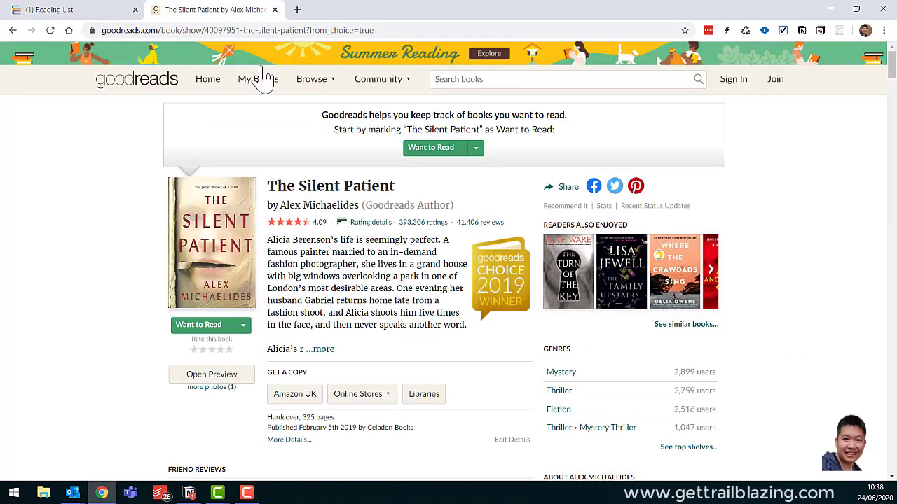
pyautogui.moveTo(240, 235)
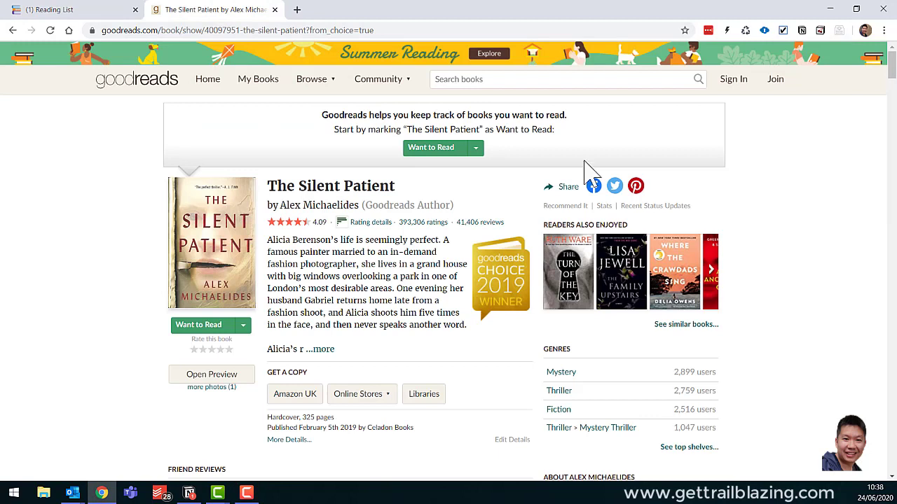
pyautogui.click(803, 30)
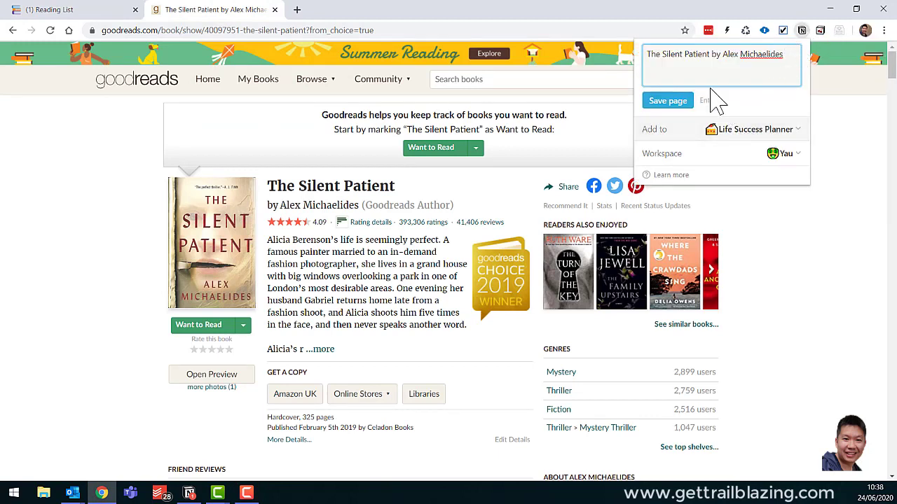
pyautogui.click(669, 102)
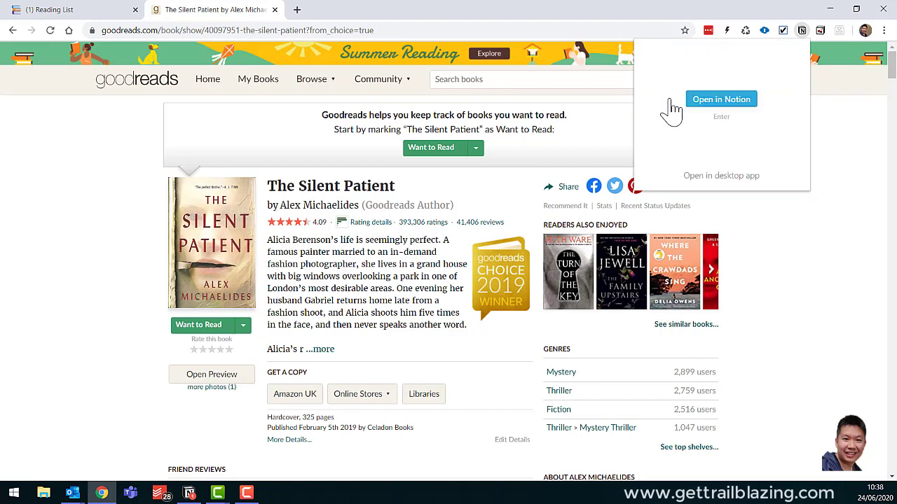
# Open the clipped "The Silent Patient" page in Notion, set its type to Book, and look over the captured content.
pyautogui.click(720, 99)
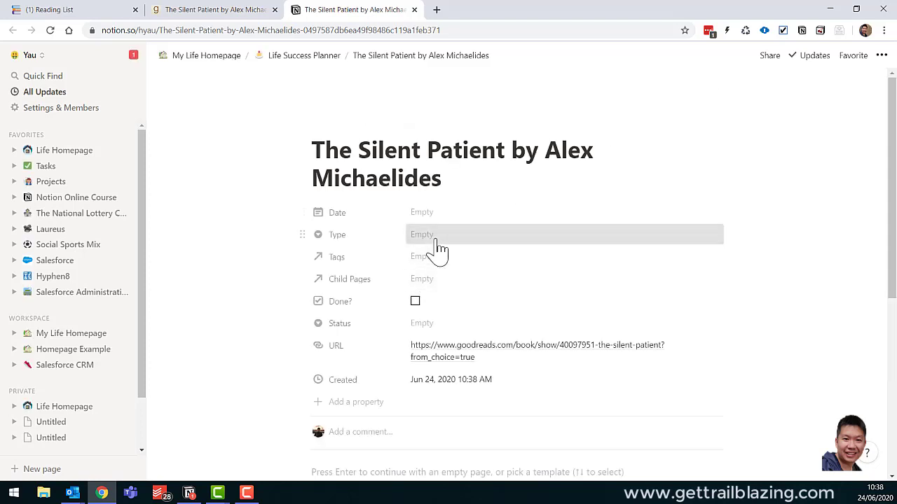
pyautogui.click(430, 236)
pyautogui.click(434, 266)
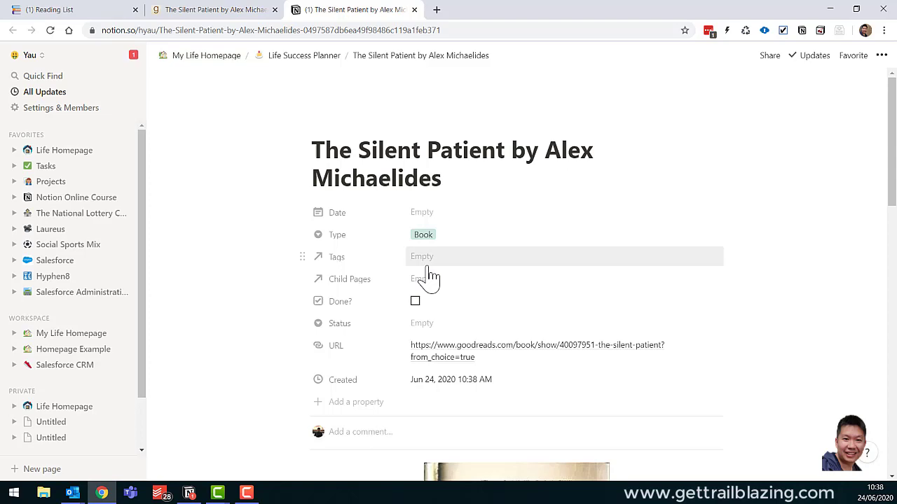
pyautogui.scroll(-15, 429, 278)
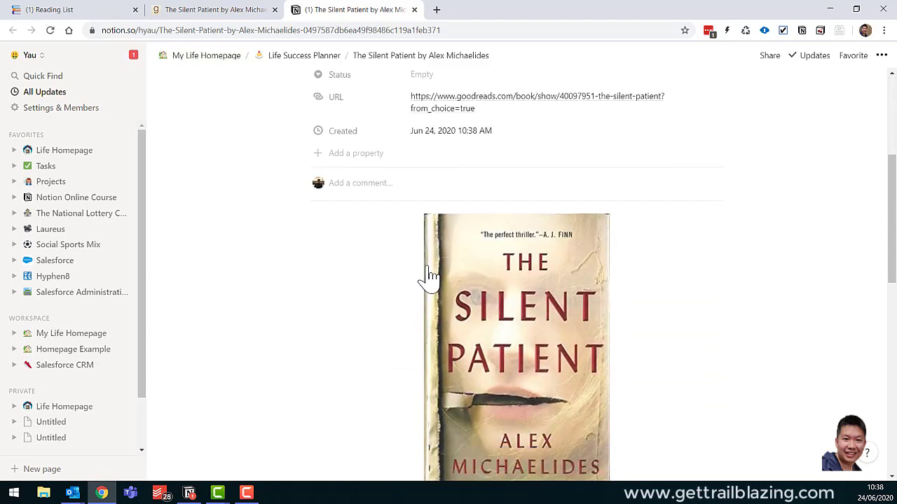
pyautogui.scroll(15, 430, 278)
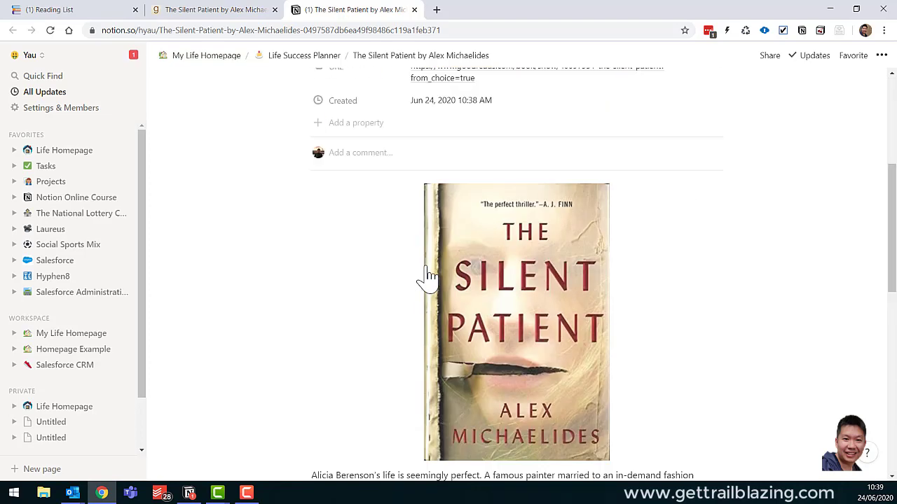
# Go back to the Reading List, open the Goodreads link of "The Silent Patient" under Books, and return to the list.
pyautogui.click(218, 57)
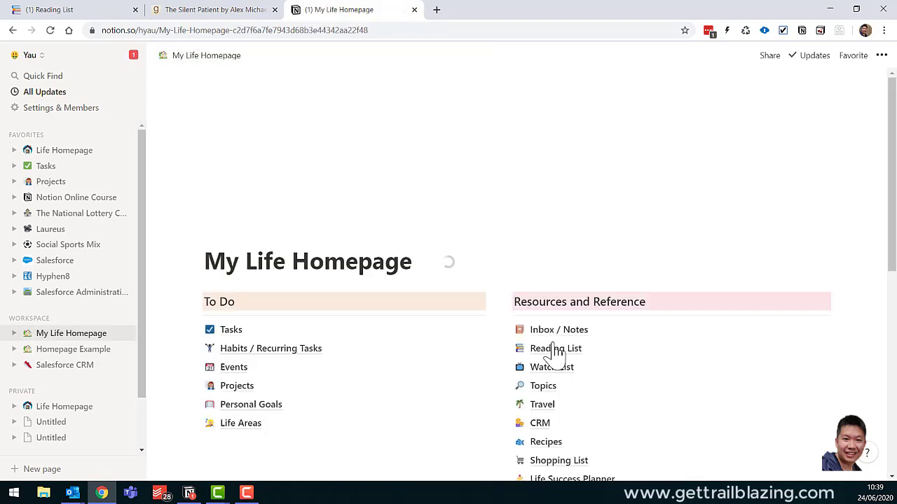
pyautogui.click(557, 348)
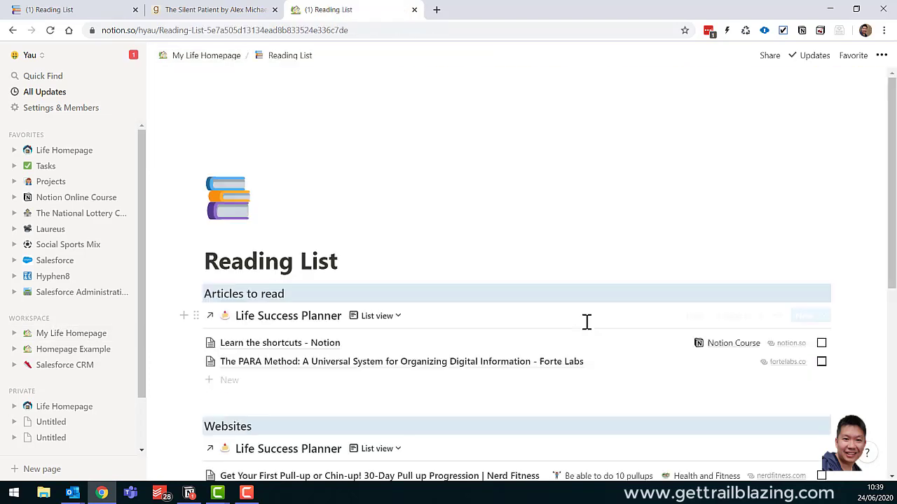
pyautogui.scroll(-4, 588, 333)
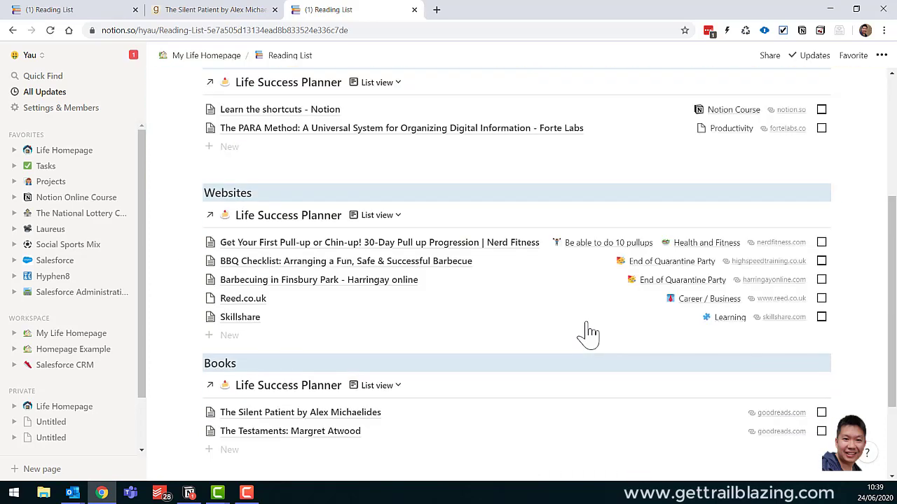
pyautogui.click(774, 413)
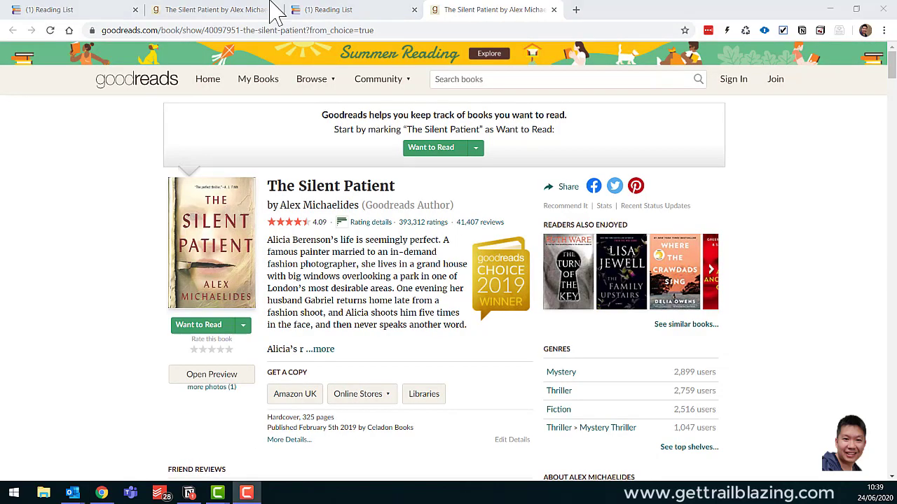
pyautogui.click(342, 10)
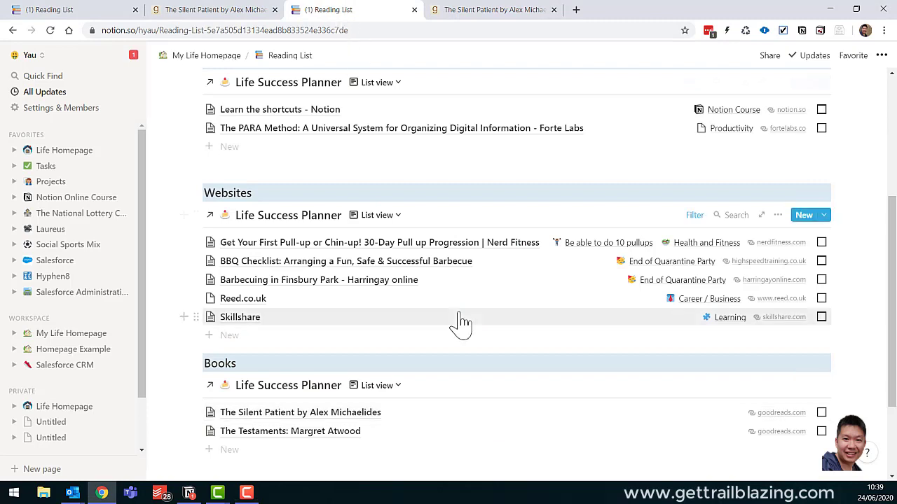
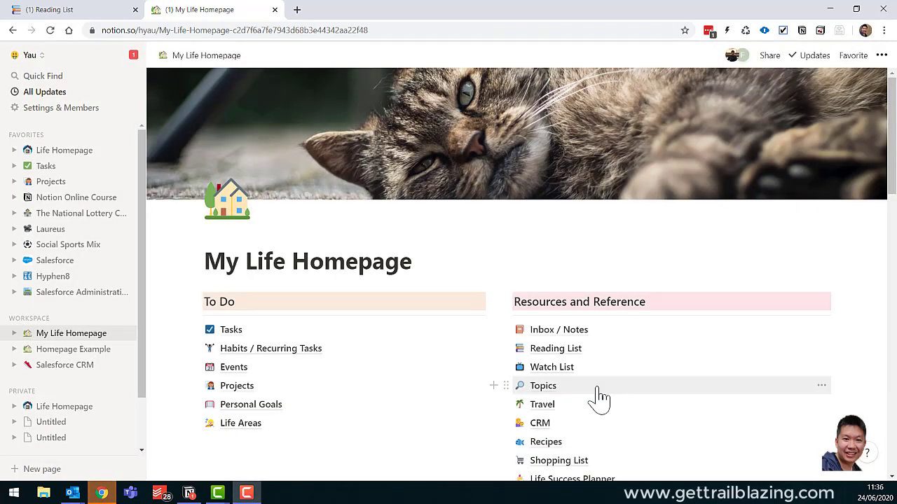
# From the homepage's Topics page, open the Notion topic as a full page and examine its related pages.
pyautogui.click(597, 389)
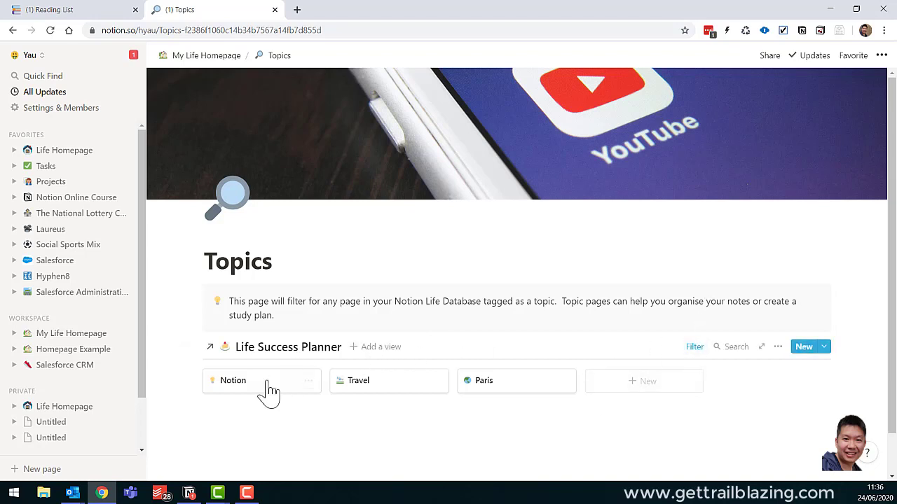
pyautogui.click(252, 397)
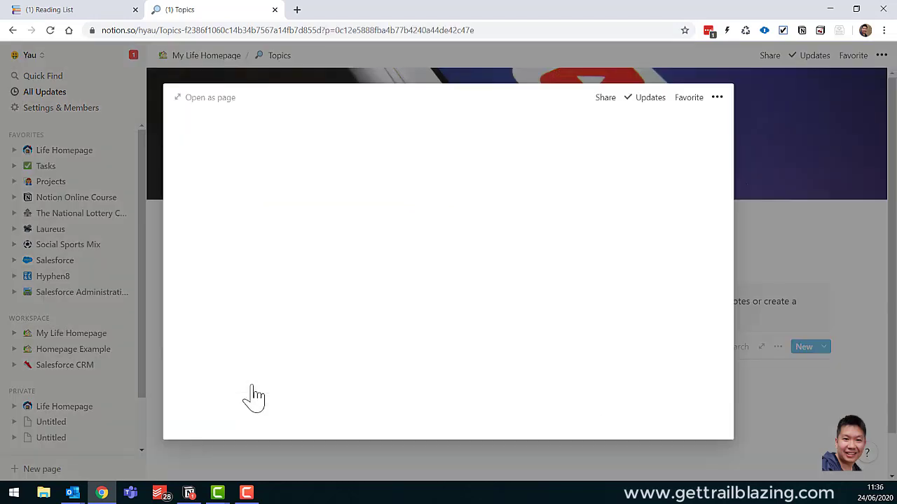
pyautogui.click(210, 98)
pyautogui.scroll(-3, 472, 300)
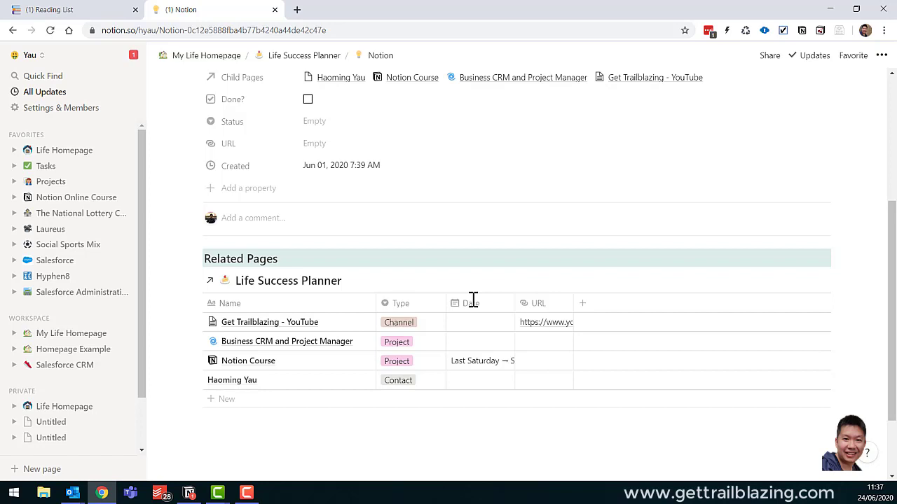
pyautogui.scroll(3, 474, 311)
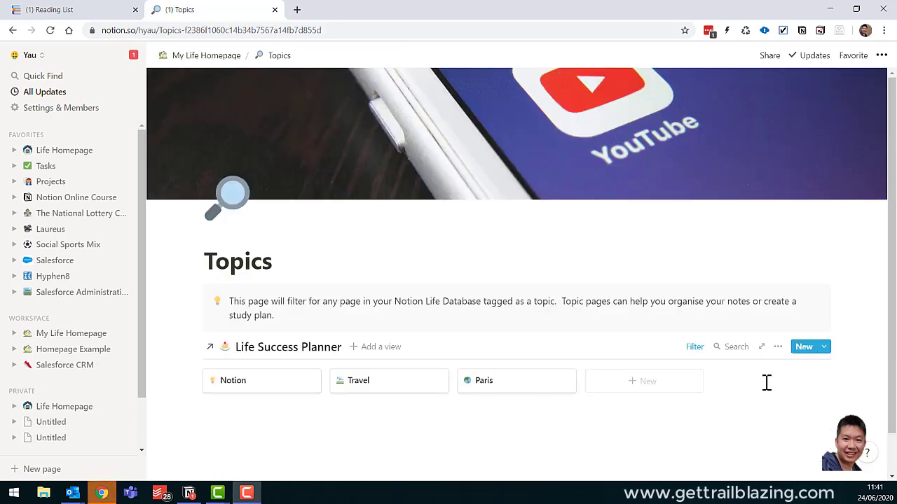
# Add a new page to the Topics gallery and apply the New Topic template to it.
pyautogui.click(665, 385)
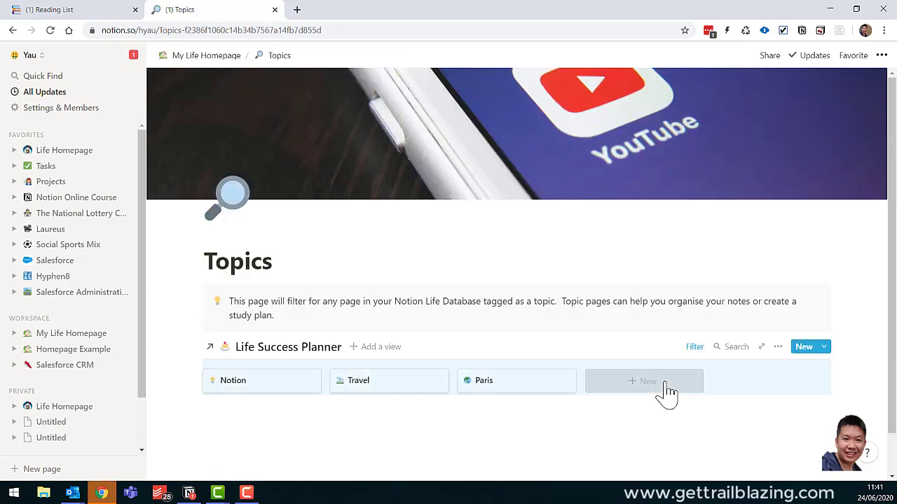
pyautogui.scroll(-3, 378, 315)
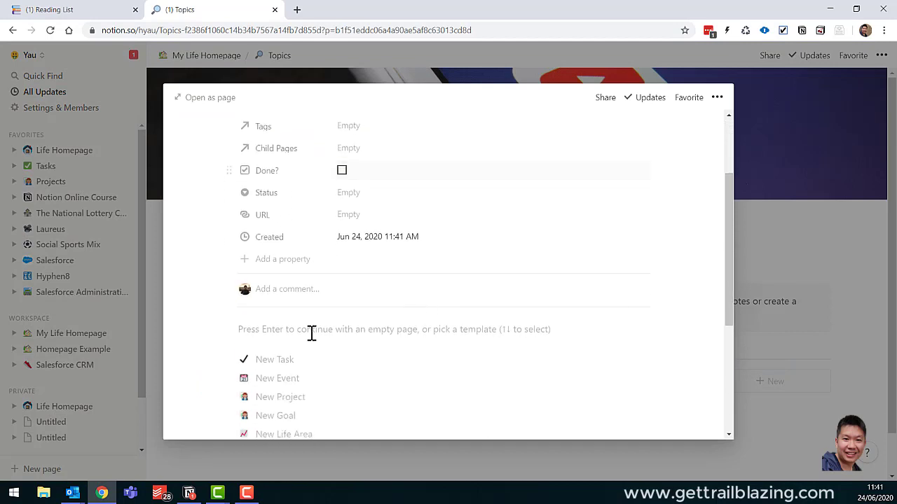
pyautogui.scroll(-1, 279, 403)
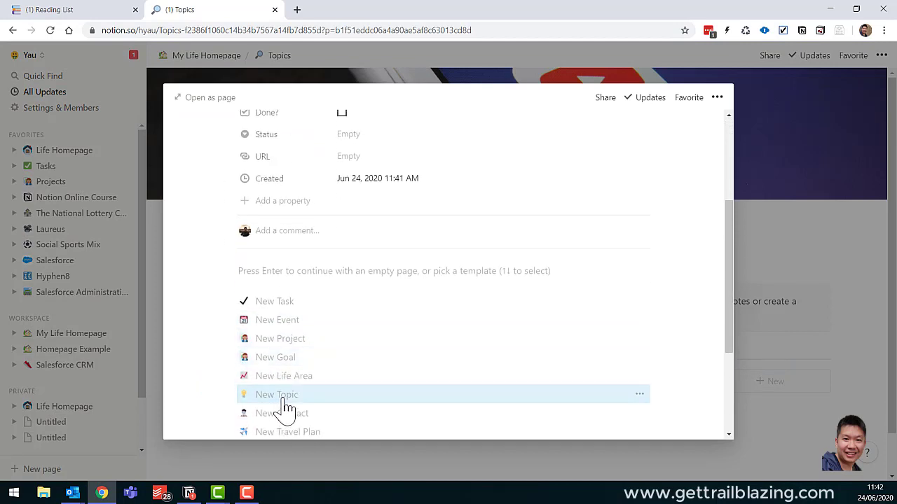
pyautogui.click(286, 404)
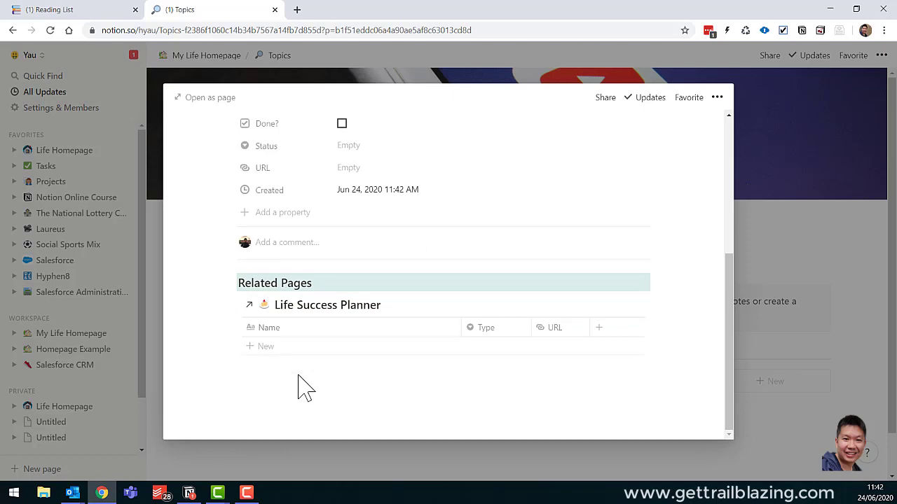
# From the homepage's Travel page, open the Skiing in Andorra trip as a full page.
pyautogui.click(508, 306)
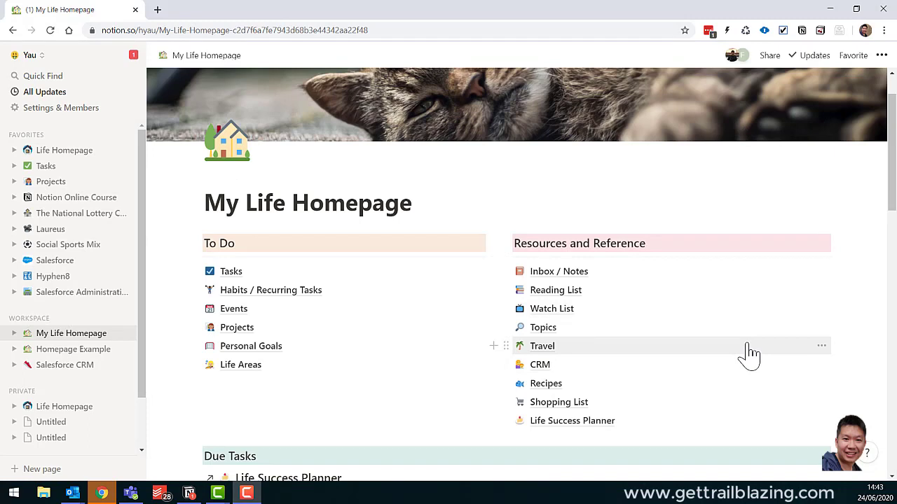
pyautogui.click(746, 351)
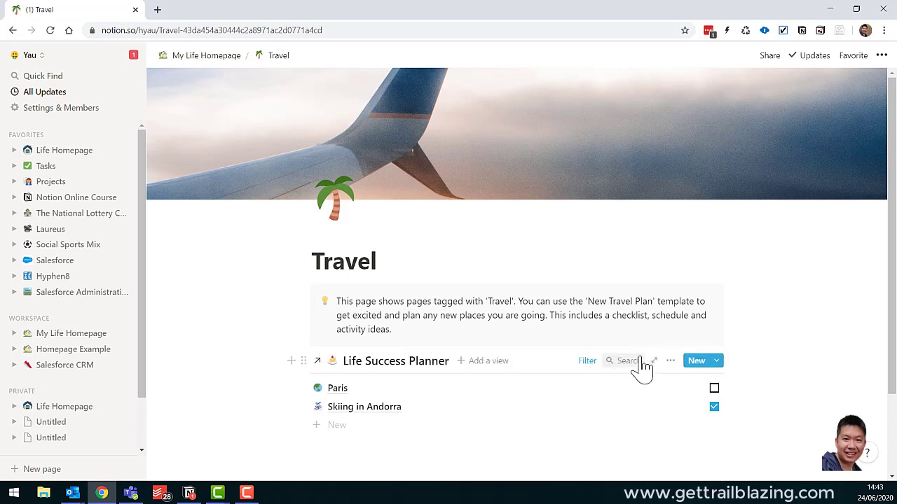
pyautogui.scroll(-1, 472, 376)
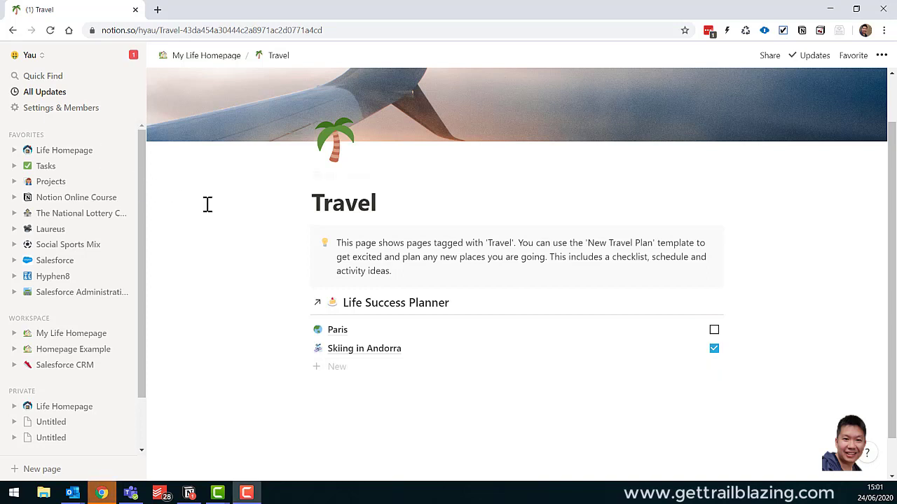
pyautogui.click(346, 349)
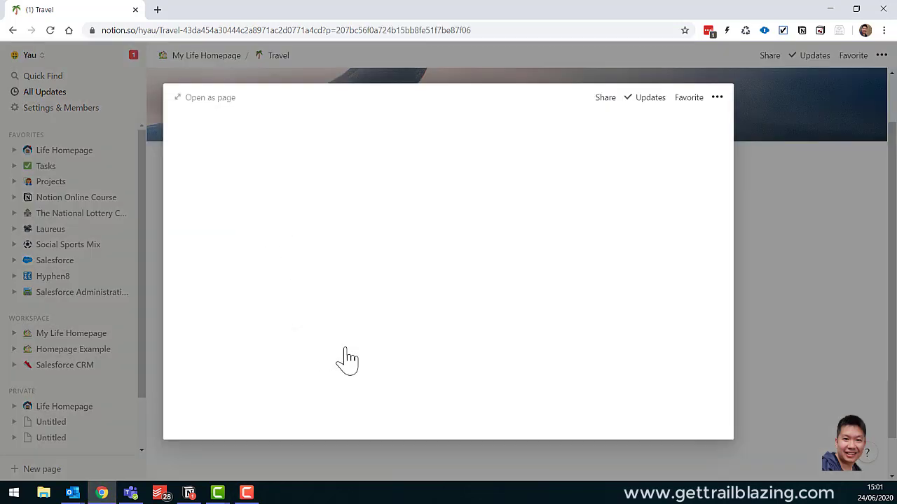
pyautogui.click(210, 99)
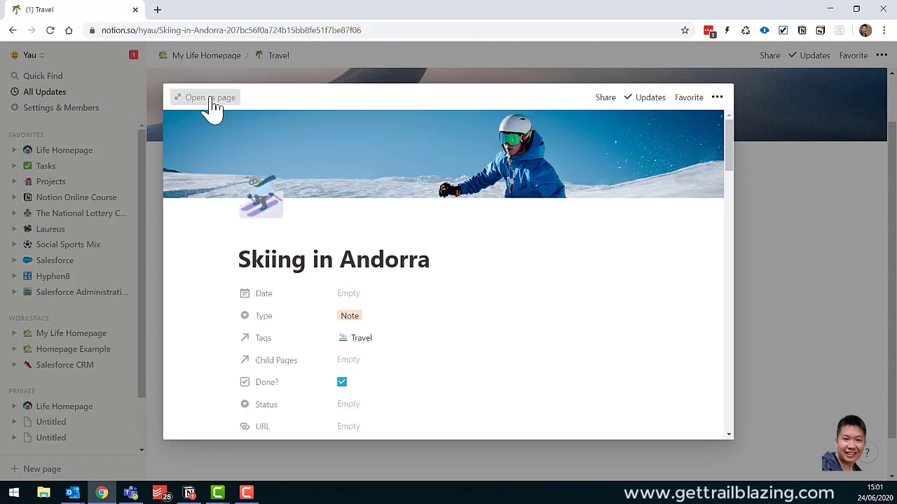
# Examine the Skiing in Andorra page's travel checklist, transport and accommodation details, notes, itinerary, maps and activities.
pyautogui.scroll(-3, 371, 301)
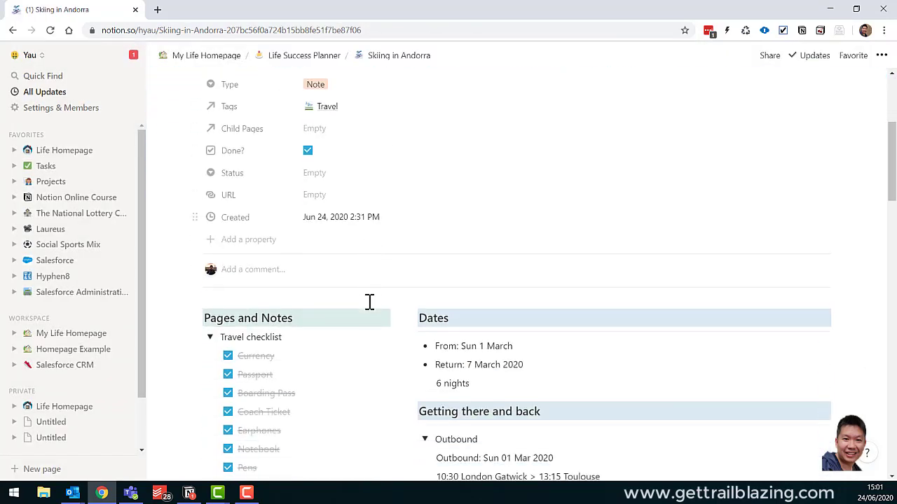
pyautogui.scroll(-2, 336, 301)
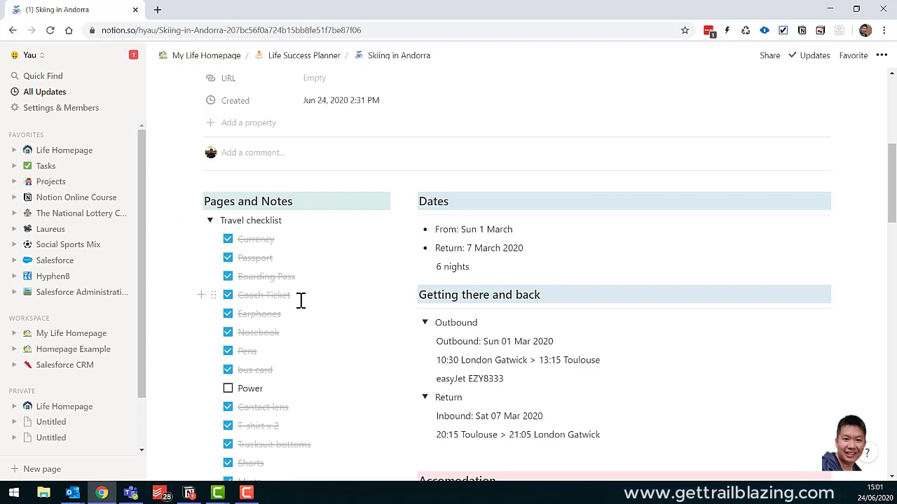
pyautogui.scroll(-3, 300, 300)
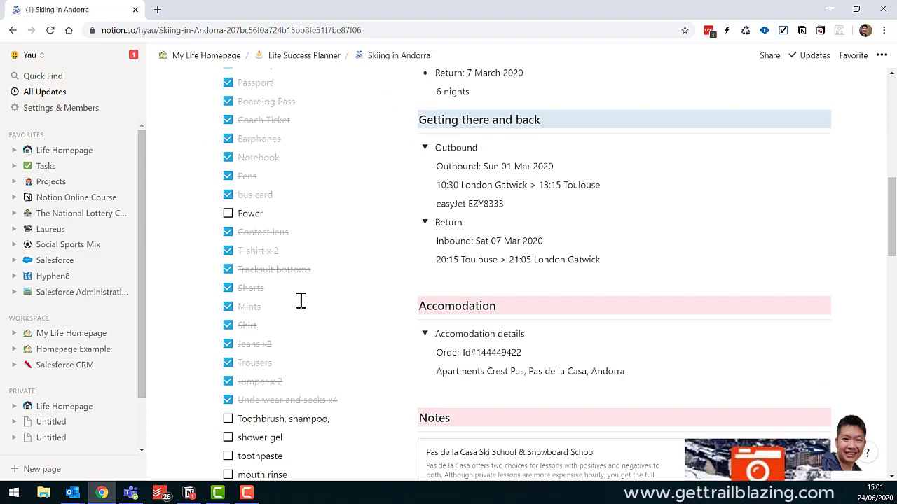
pyautogui.scroll(-3, 301, 300)
pyautogui.scroll(-3, 300, 300)
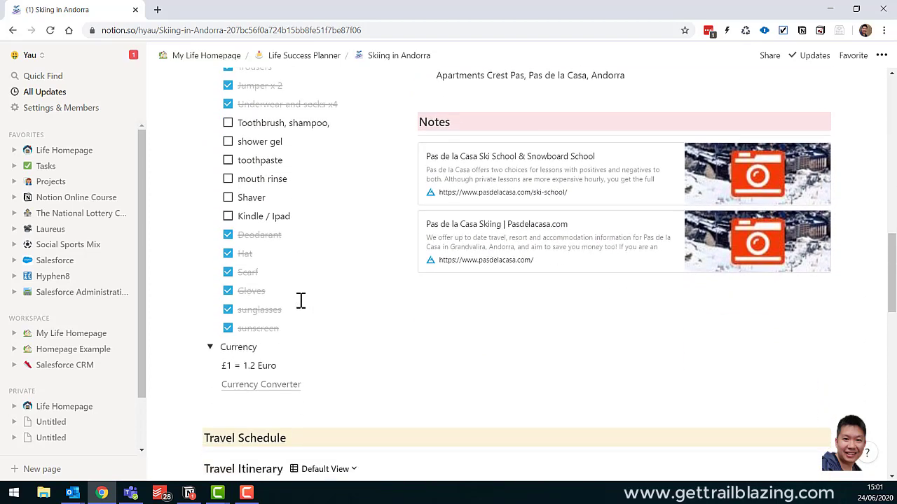
pyautogui.scroll(-4, 300, 299)
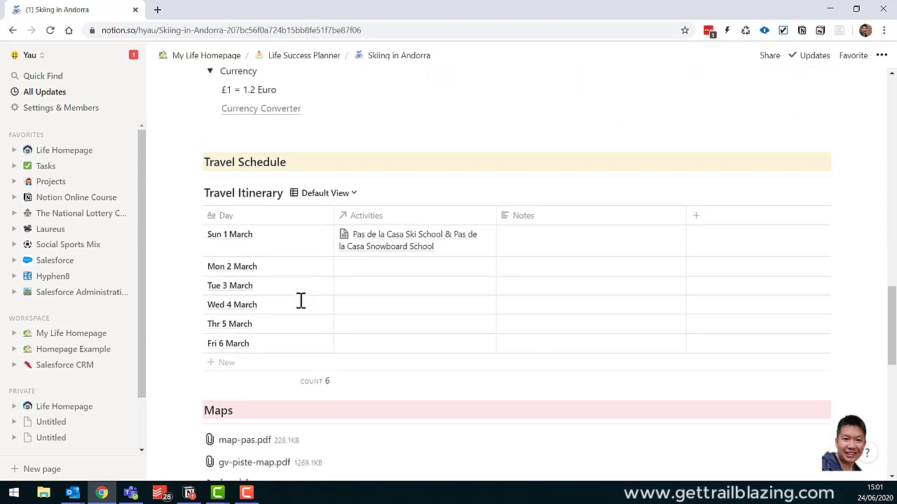
pyautogui.scroll(-2, 301, 300)
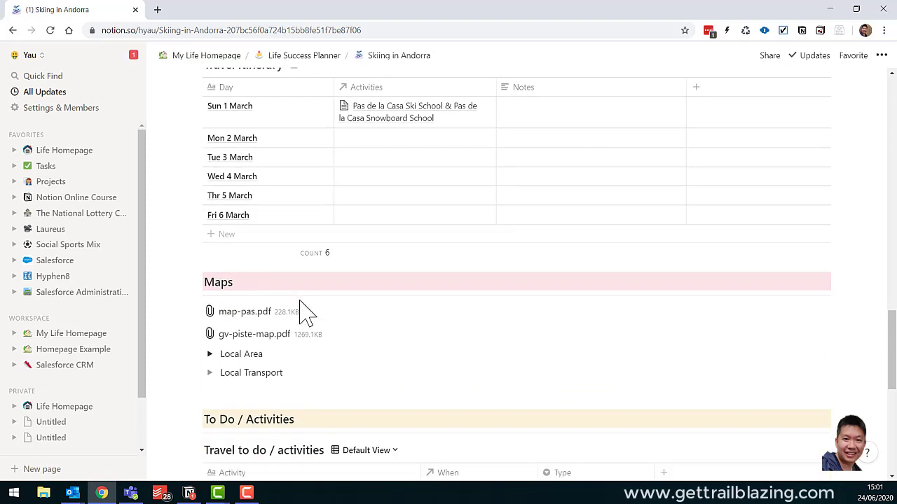
pyautogui.scroll(-2, 301, 312)
pyautogui.scroll(-2, 300, 301)
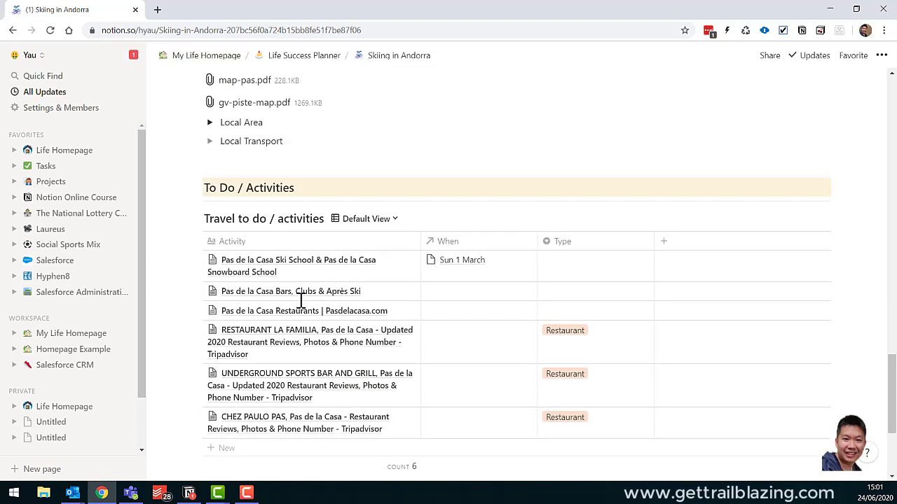
pyautogui.scroll(-2, 300, 300)
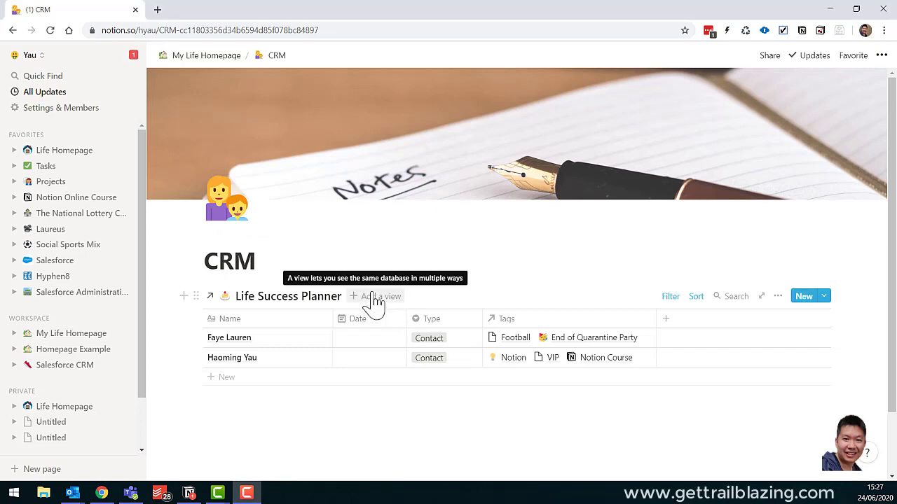
# Start adding a table view named VIPs to the Life Success Planner database on the CRM page.
pyautogui.click(373, 300)
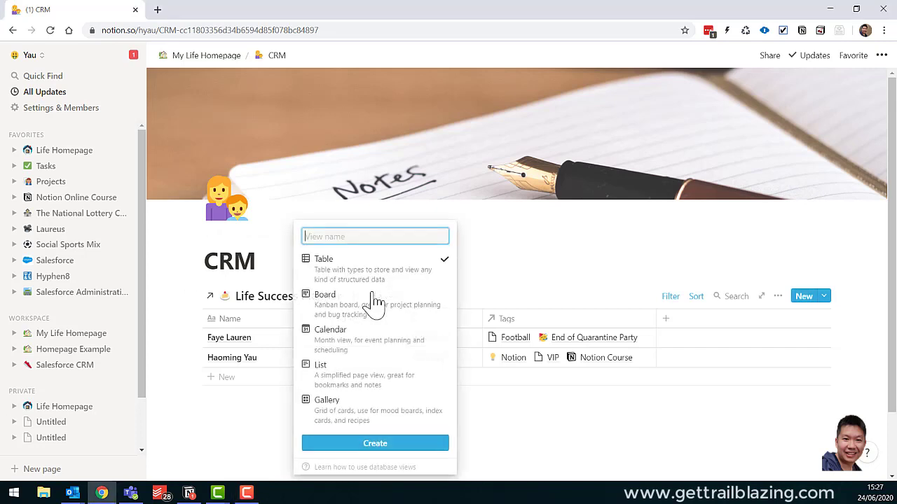
pyautogui.write('VIP')
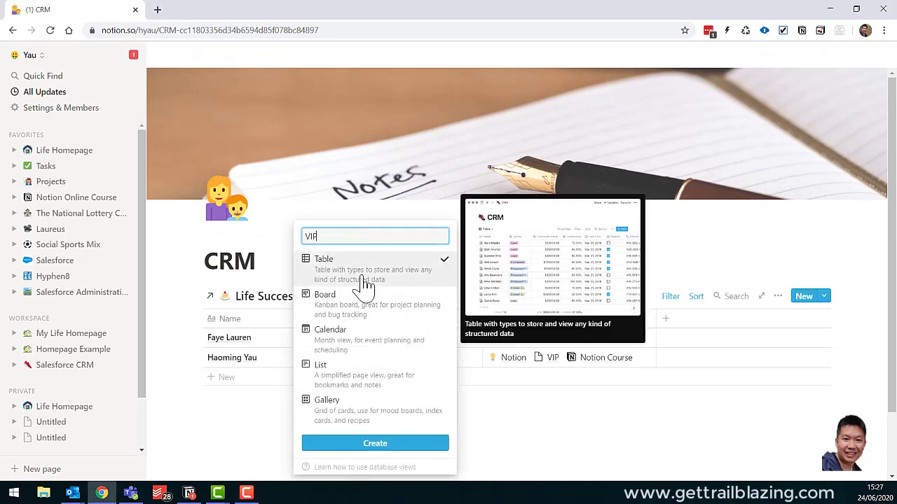
pyautogui.write('s')
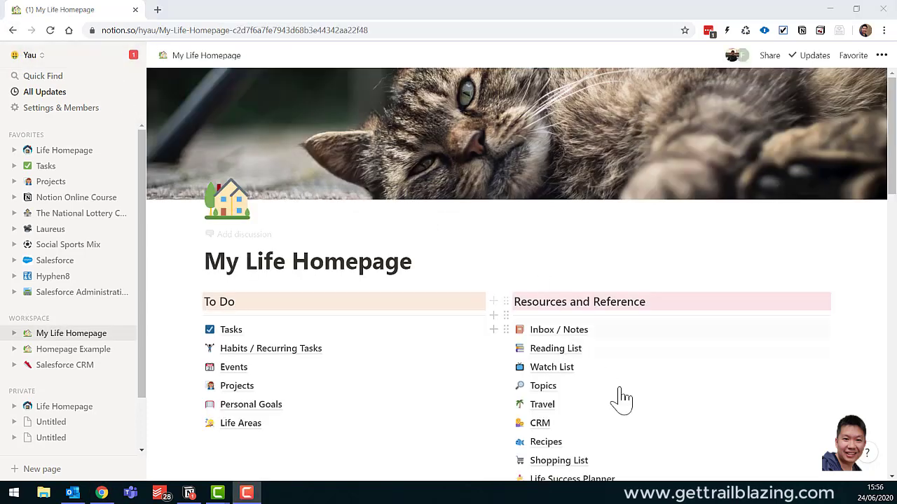
# Open the Recipes gallery from the homepage, look at the Spagetti Bologanise recipe's properties, and close the recipe.
pyautogui.click(602, 443)
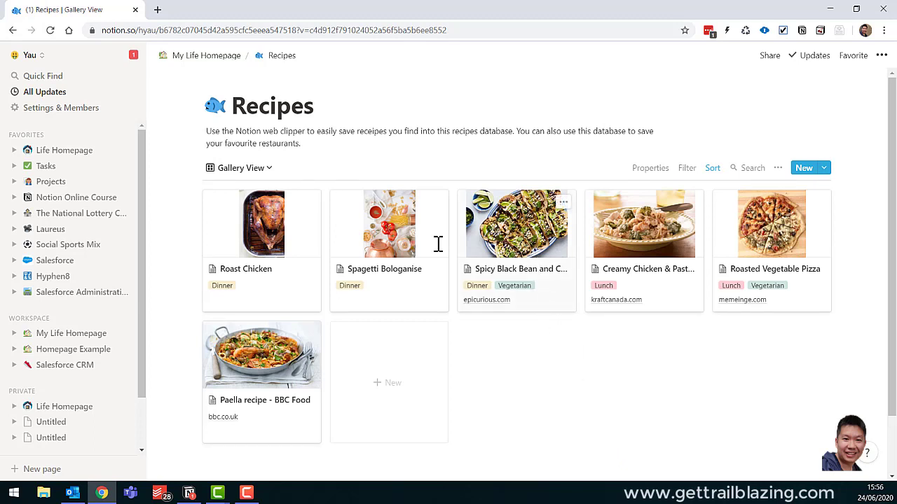
pyautogui.click(410, 257)
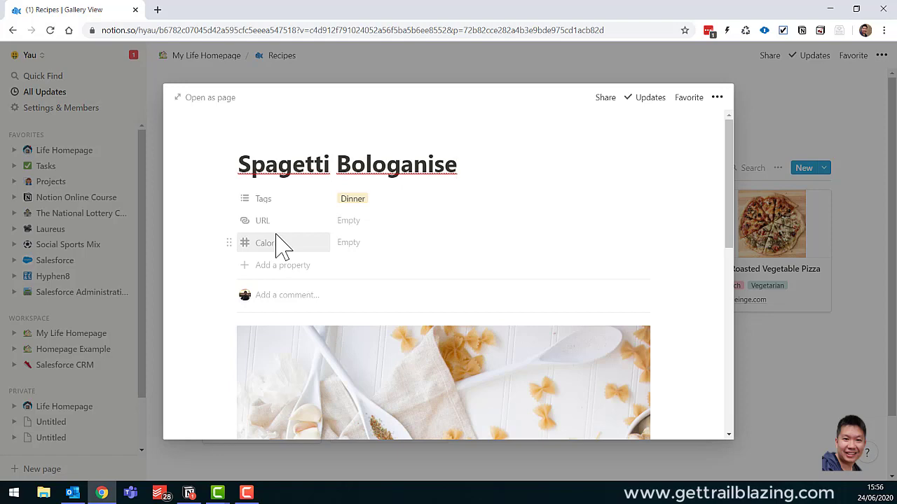
pyautogui.click(152, 258)
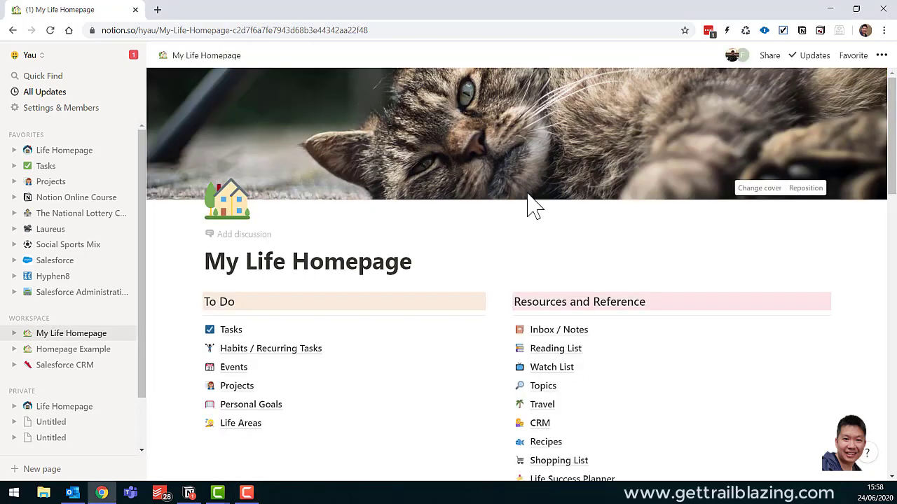
# Open the Shopping List page from the homepage and bring up its sharing options.
pyautogui.scroll(-1, 646, 344)
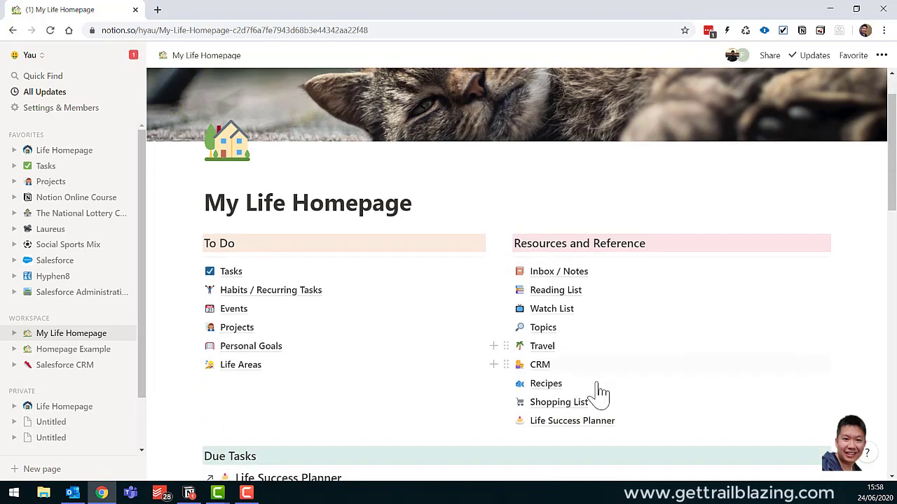
pyautogui.click(578, 402)
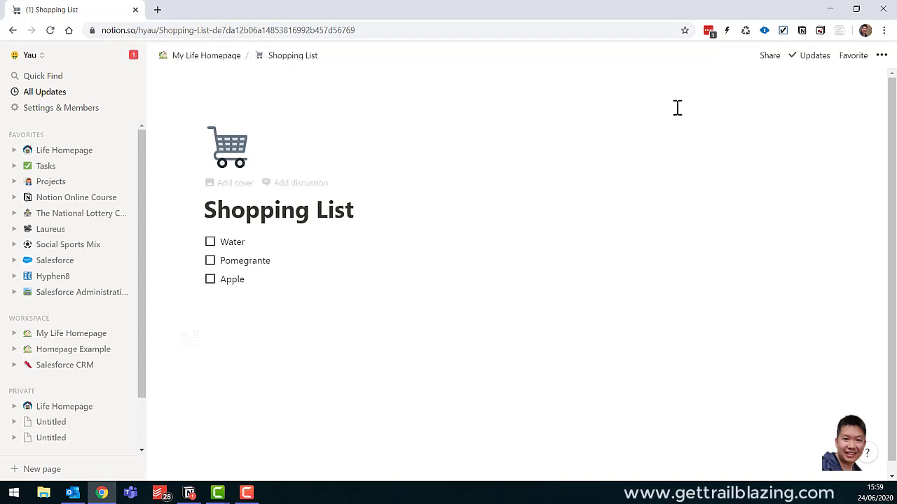
pyautogui.click(765, 57)
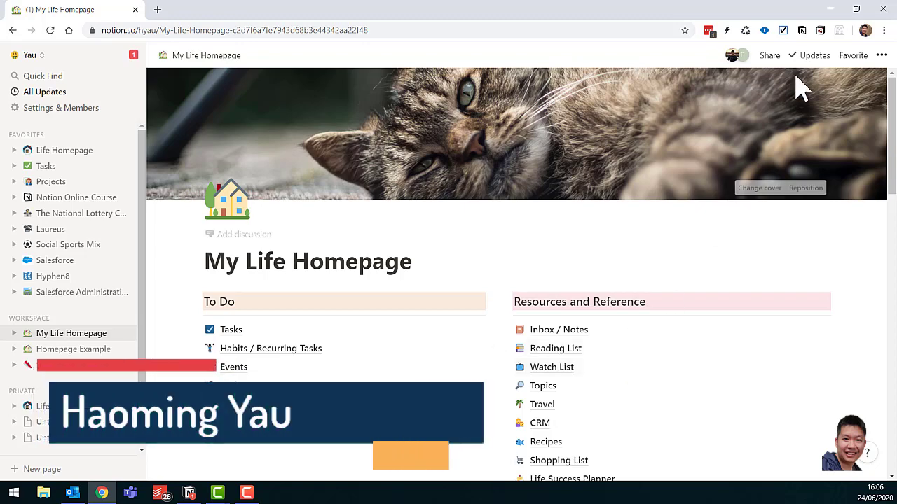
# Open the sharing options of My Life Homepage to review its web link and guest access.
pyautogui.click(771, 56)
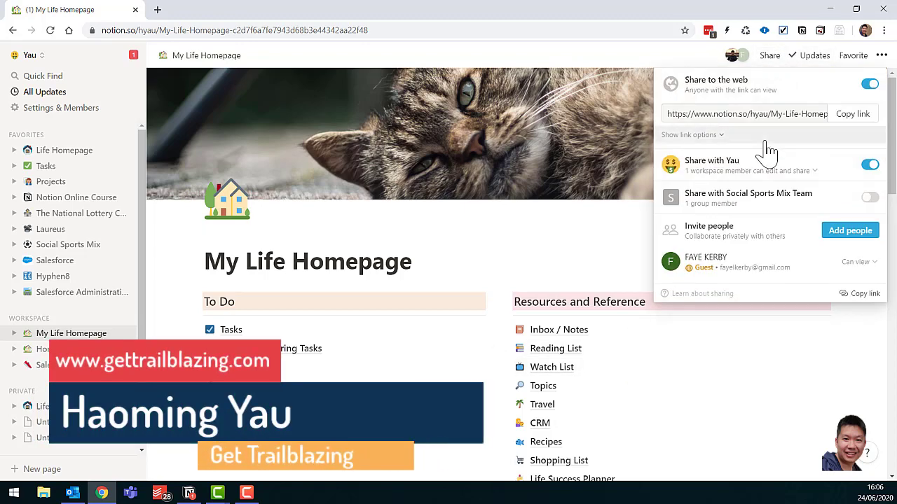